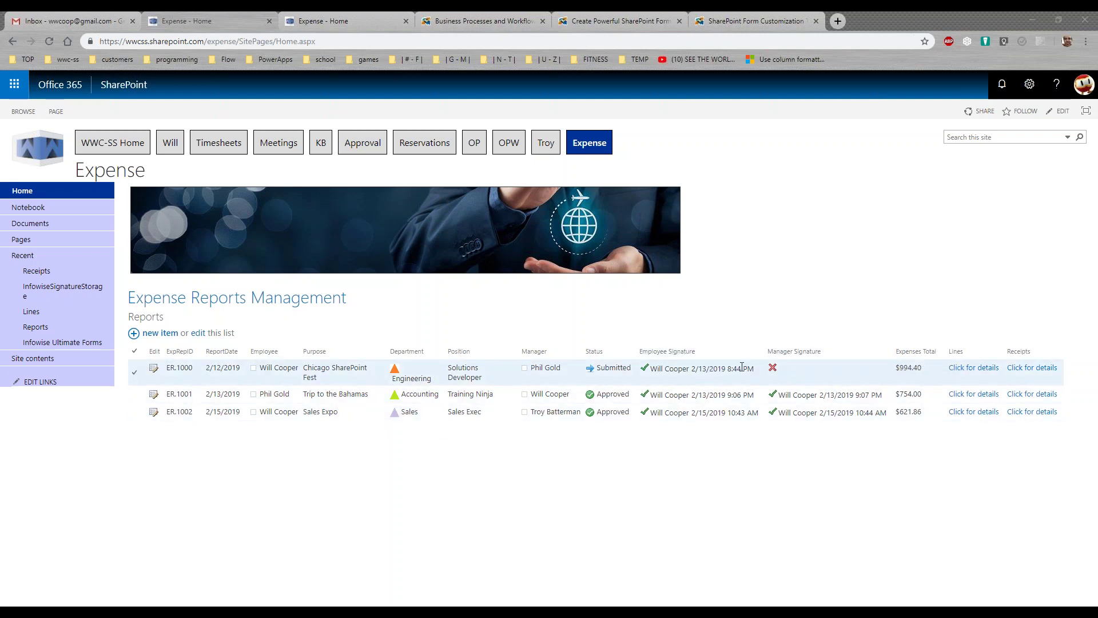
Expand and collapse ER.1000's expense lines and receipts, then open ER.1000 for editing
left_click(966, 369)
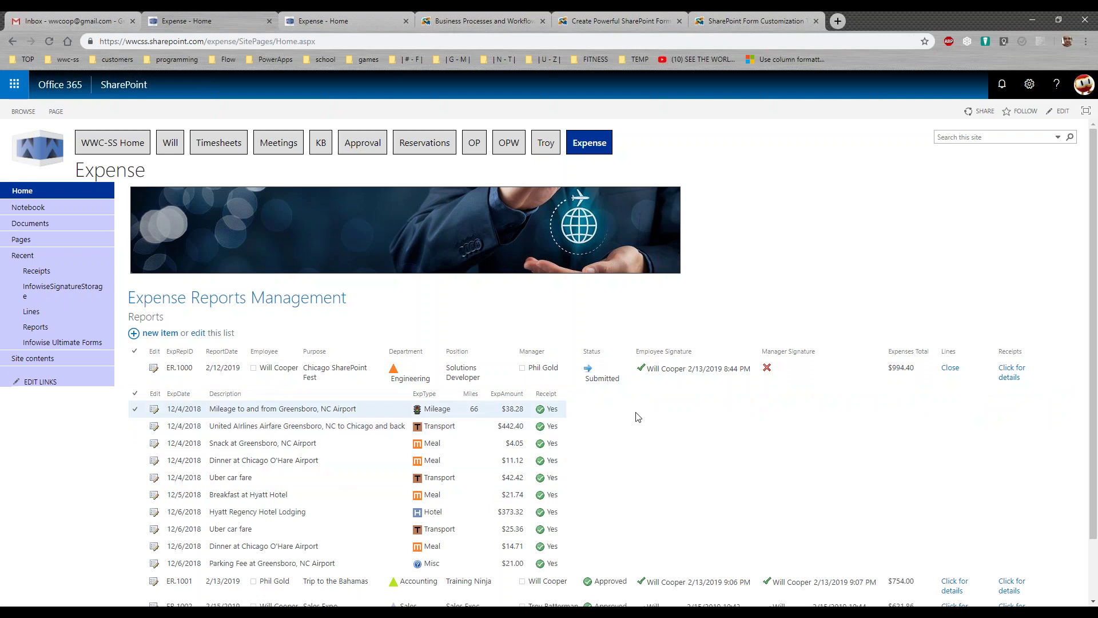
left_click(1011, 373)
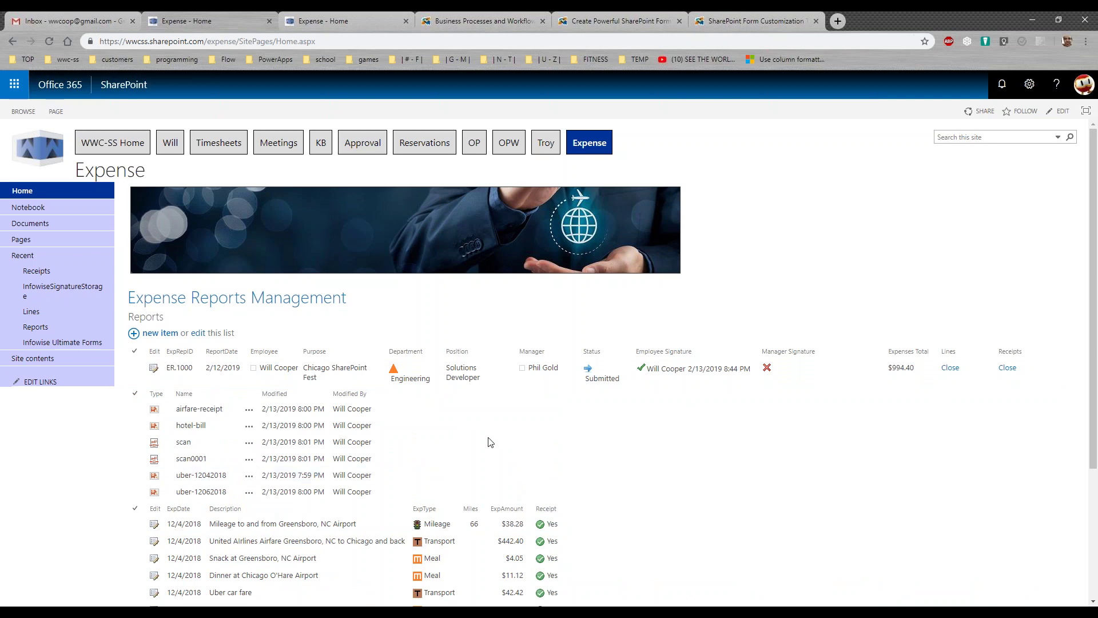
left_click(1007, 367)
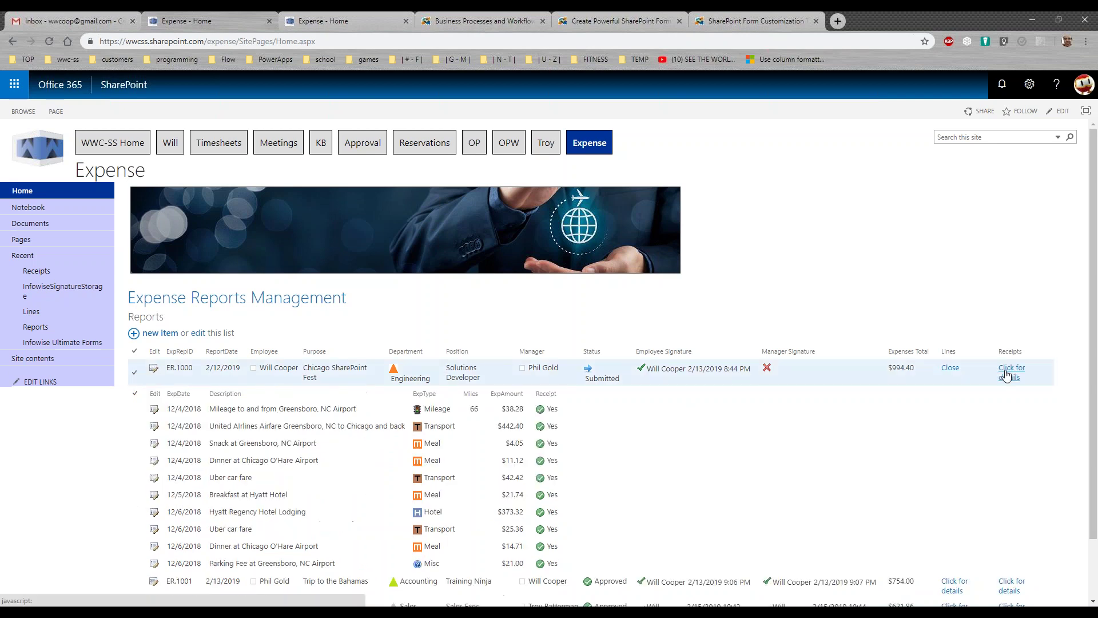
left_click(951, 371)
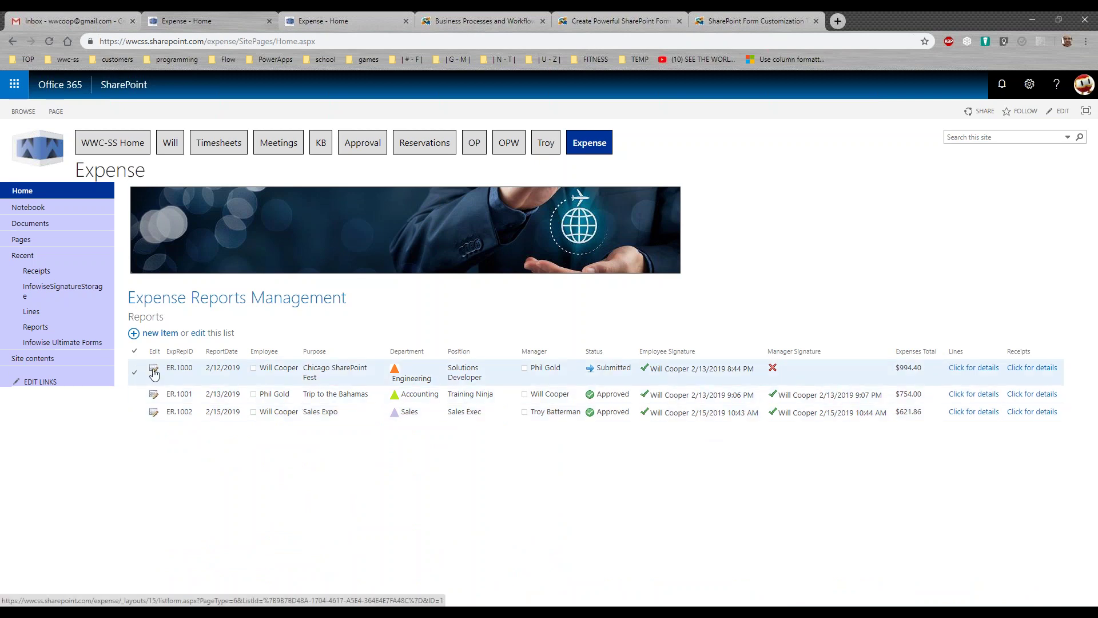
left_click(153, 370)
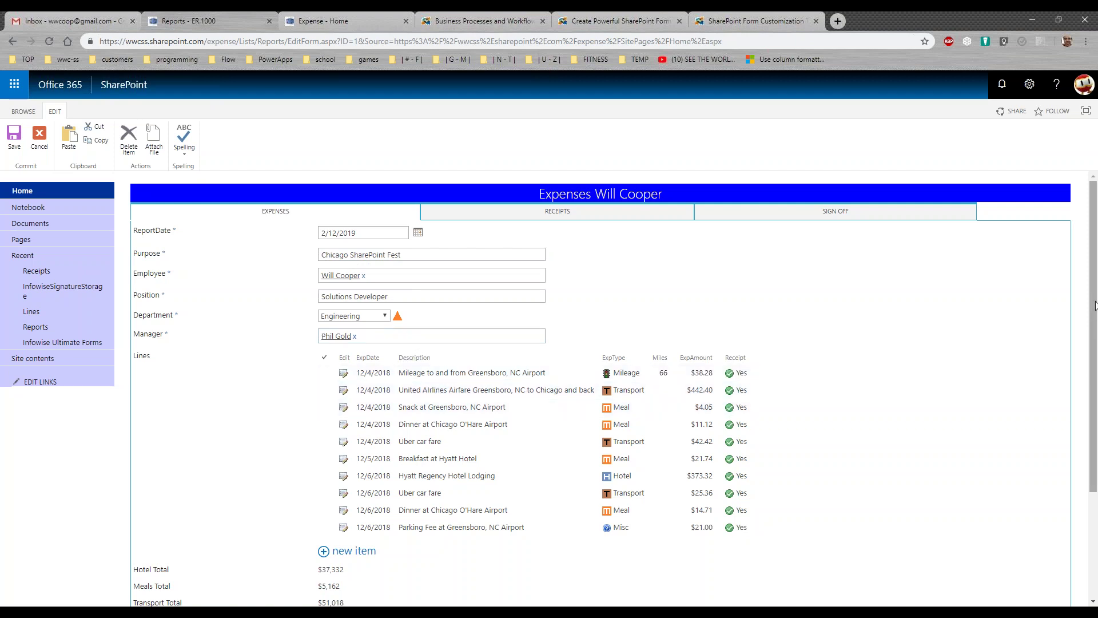
Scroll through ER.1000's lines, totals and notes, then show its six attached receipts
scroll(1093, 354, "down", 1)
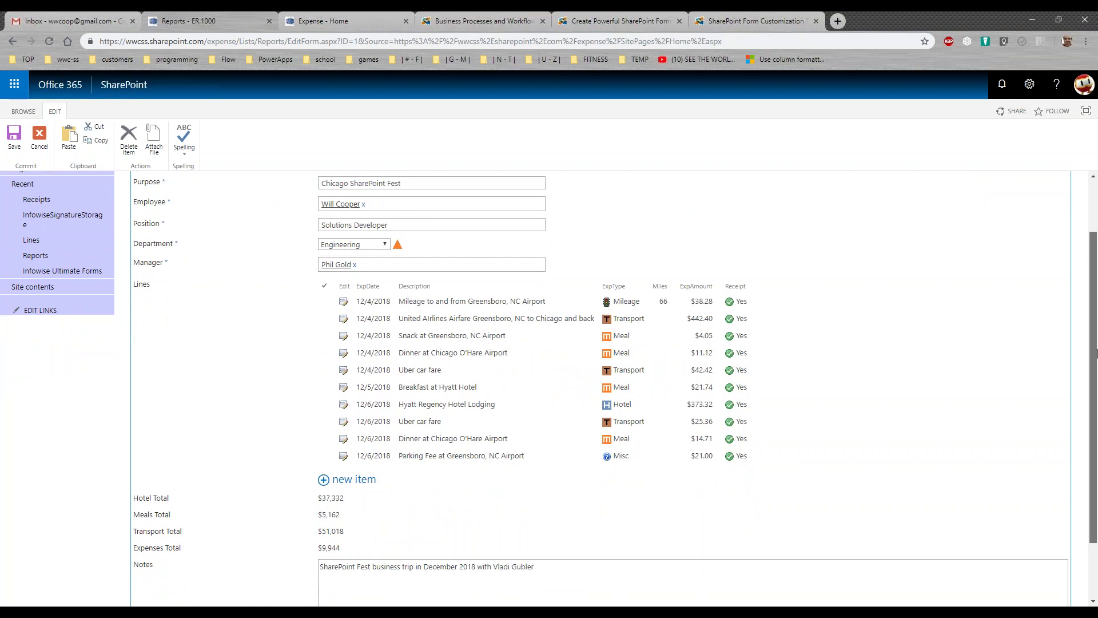
scroll(1096, 354, "up", 1)
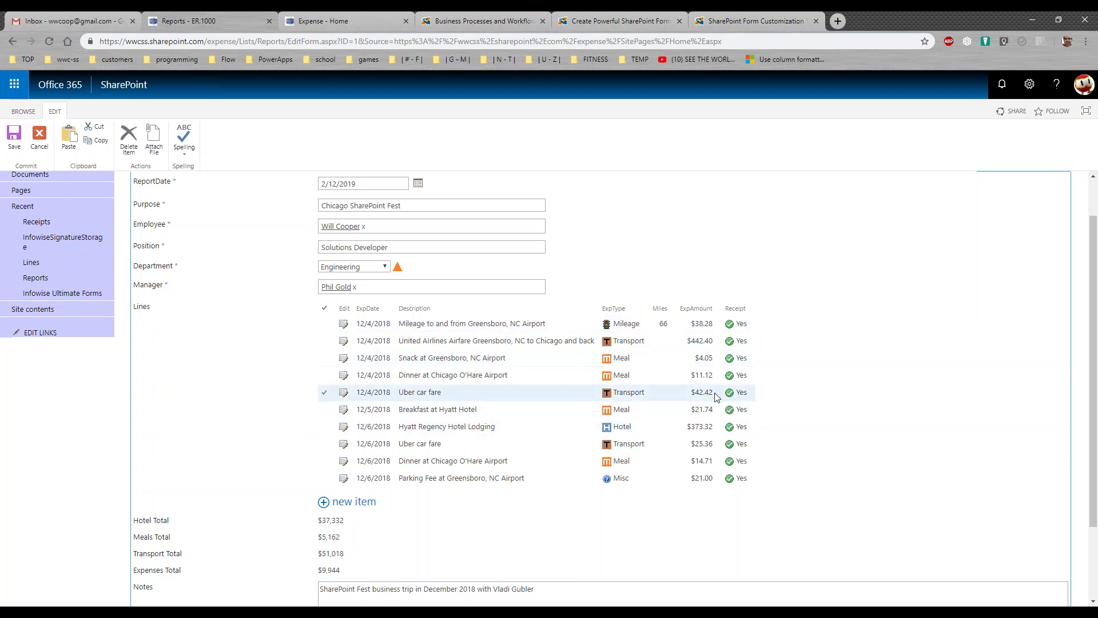
scroll(1095, 335, "down", 2)
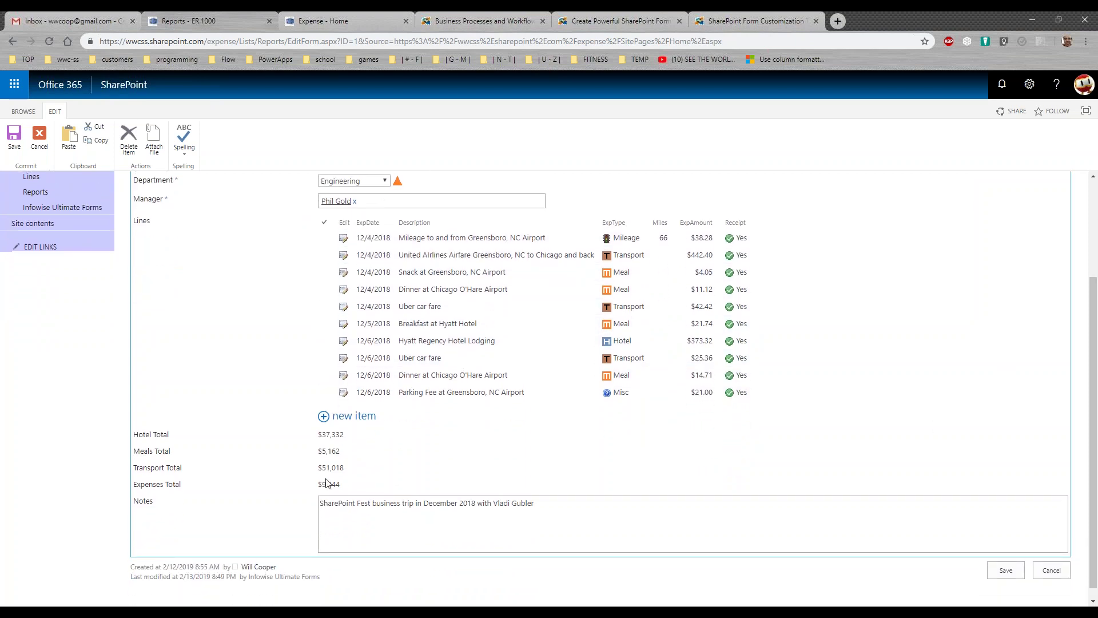
left_click_drag(192, 483, 110, 414)
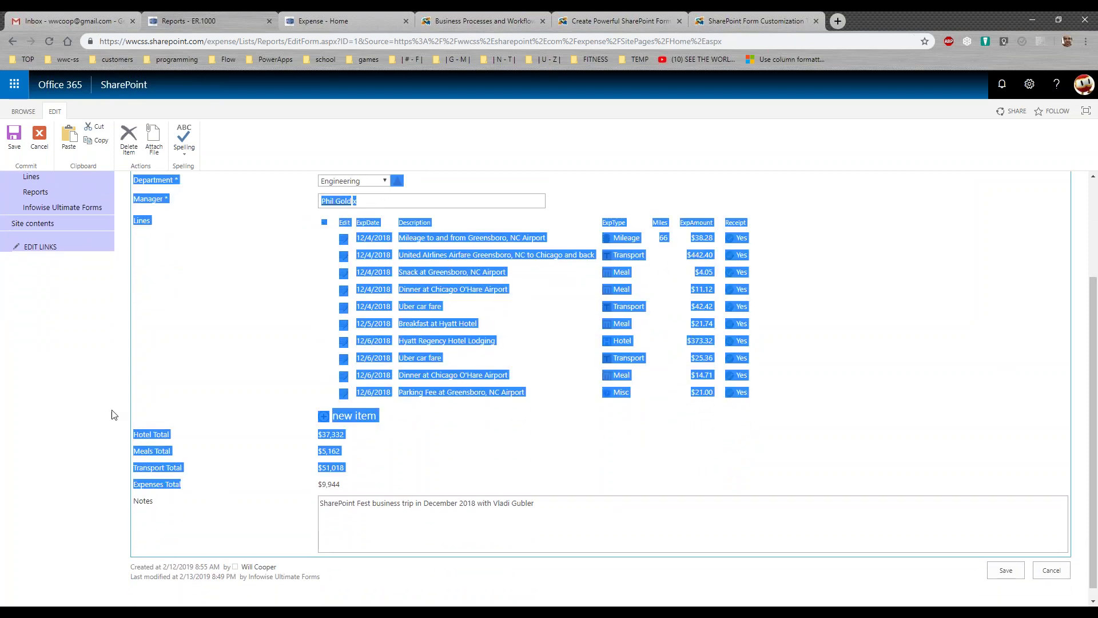
left_click(120, 395)
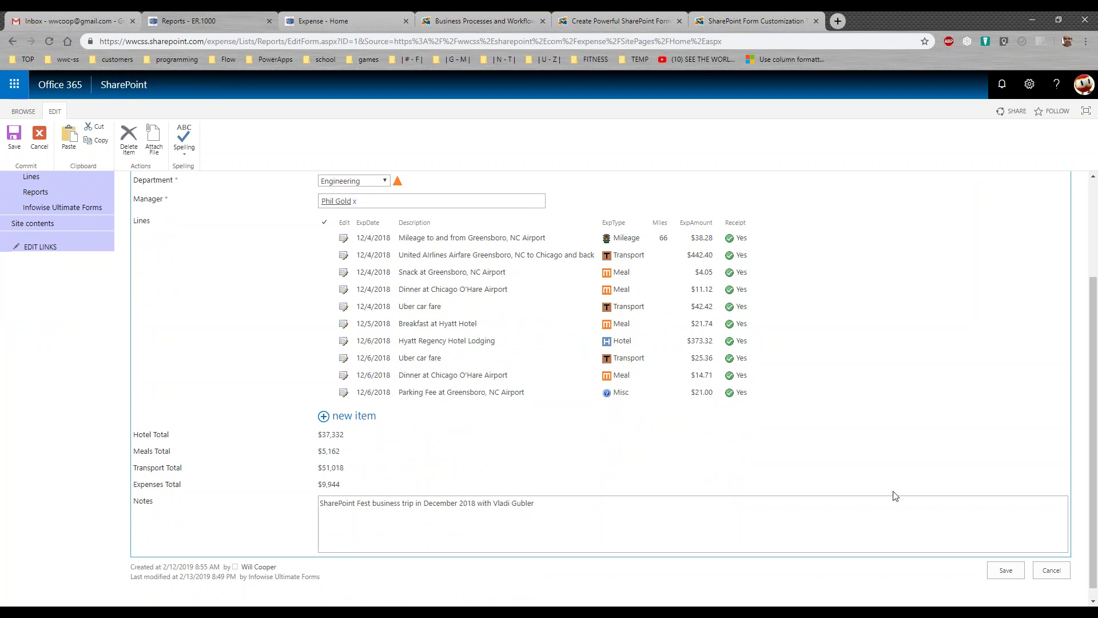
left_click_drag(1090, 522, 1089, 416)
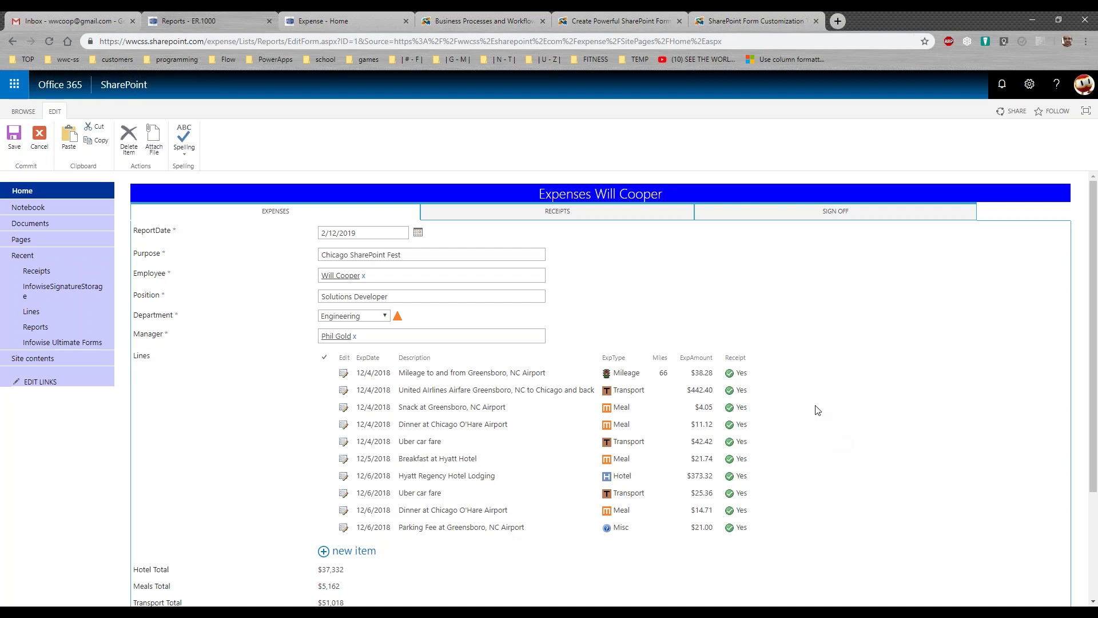
left_click(588, 216)
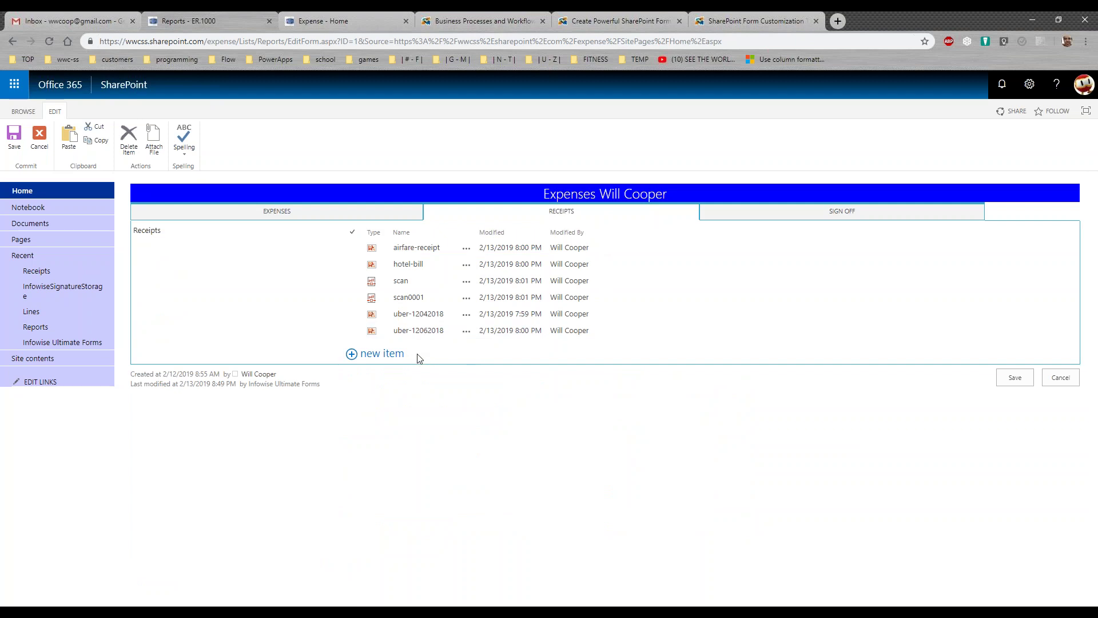
Start and cancel adding a receipt document, then draw a test signature under Sign Off
left_click(394, 357)
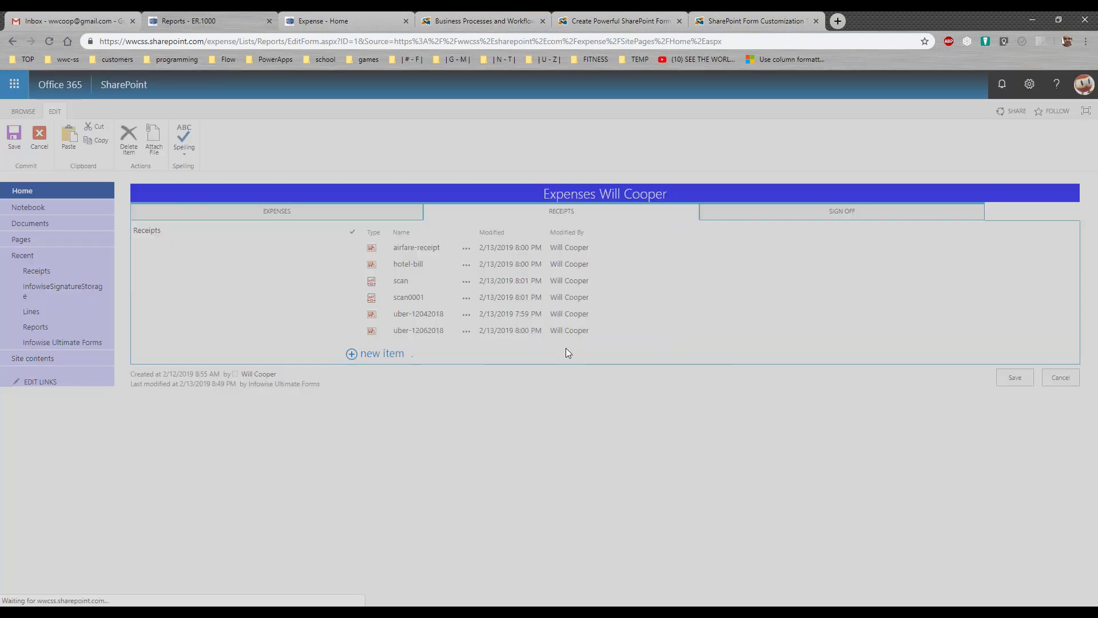
left_click(699, 407)
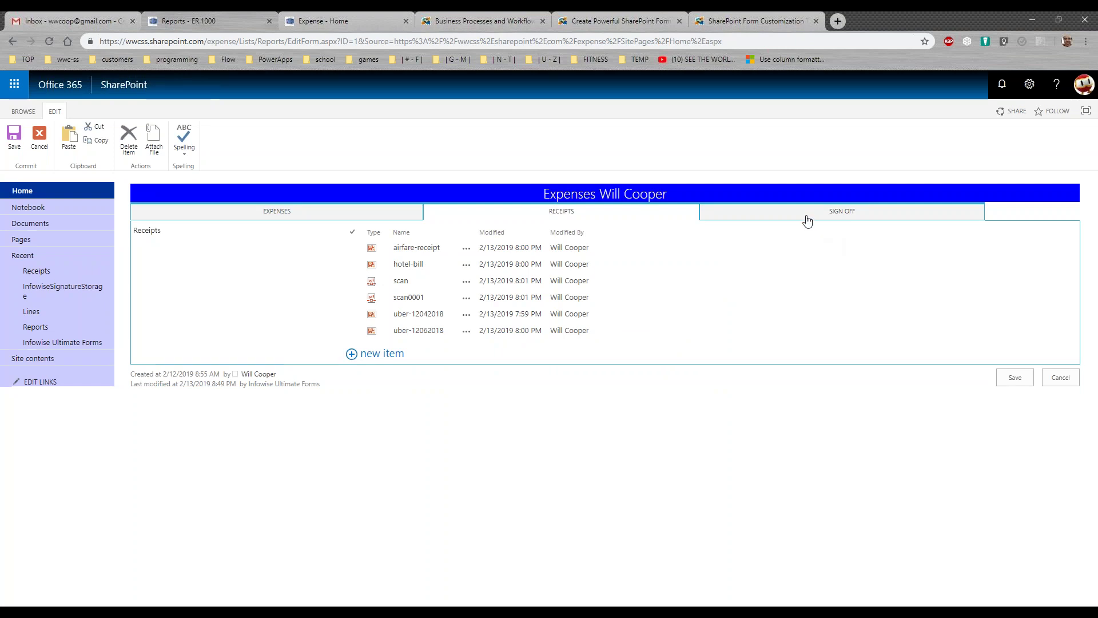
left_click(807, 221)
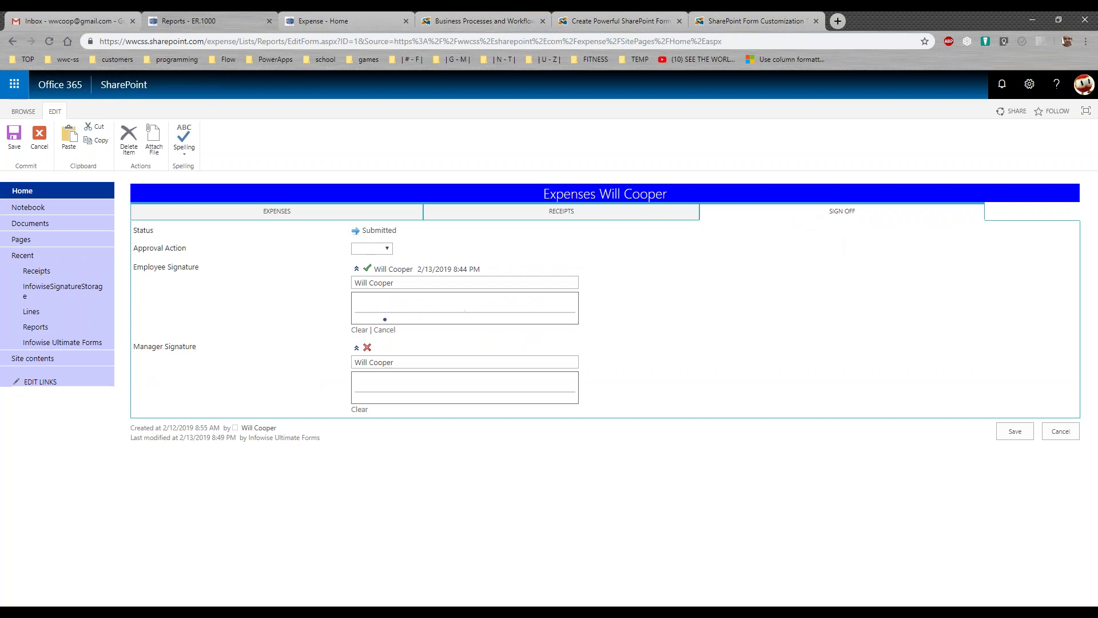
mouse_move(367, 310)
left_mouse_down()
mouse_move(400, 296)
mouse_move(403, 309)
mouse_move(457, 312)
left_mouse_up()
View the Approval Action choices without picking one, then cancel the form unsaved
left_click(389, 250)
left_click(391, 252)
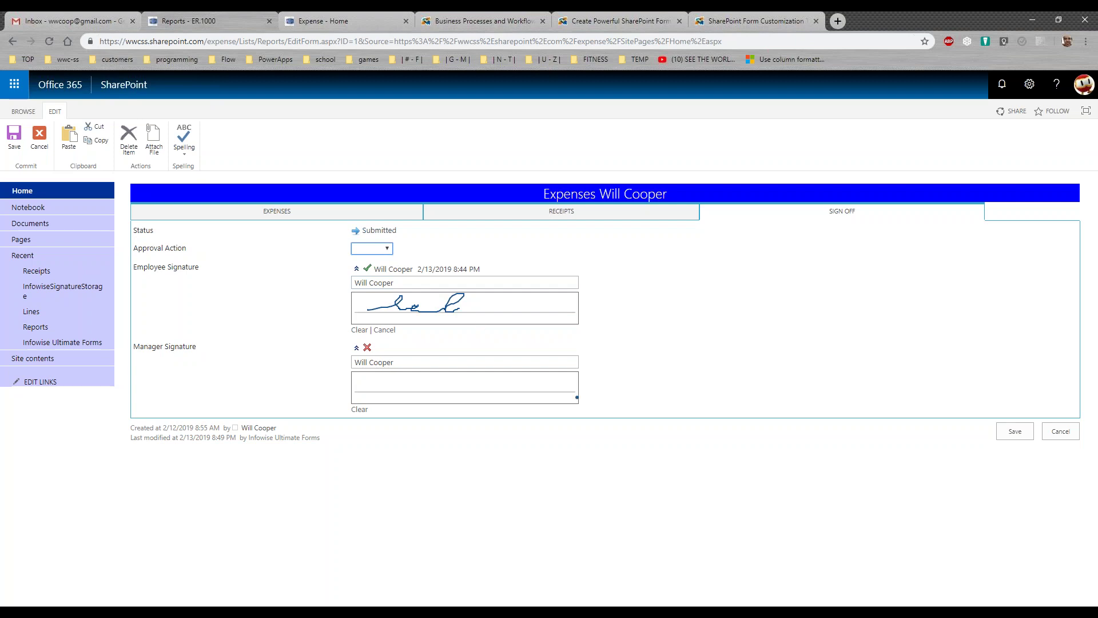
left_click(1061, 431)
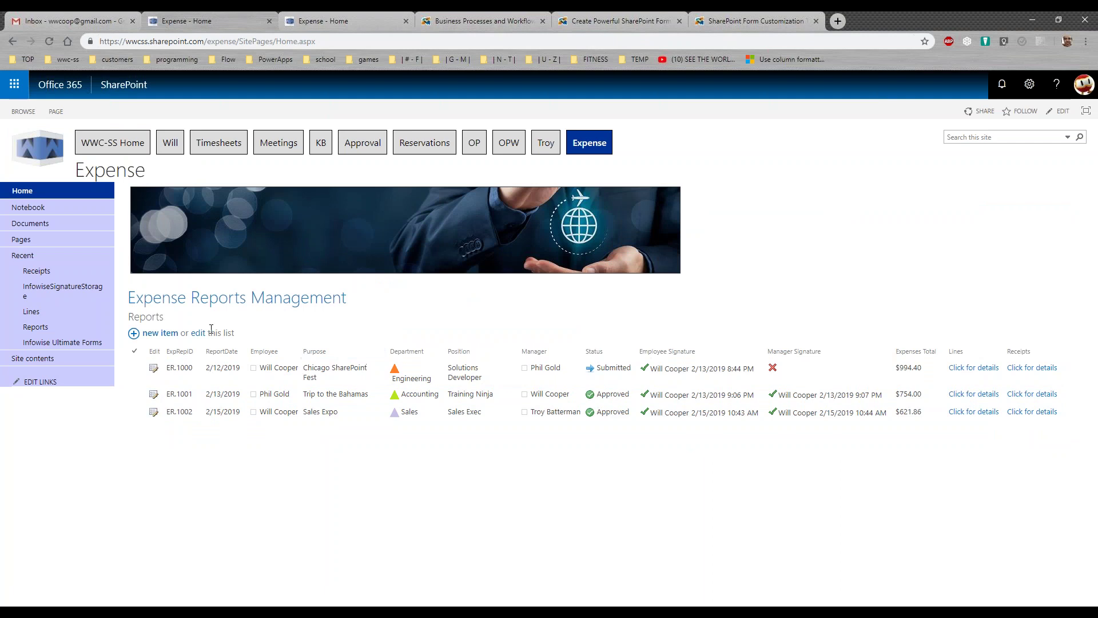
Start a new report with Purpose 'Sales Trip to DC', Position 'Sales Manager', Department Sales
left_click(161, 335)
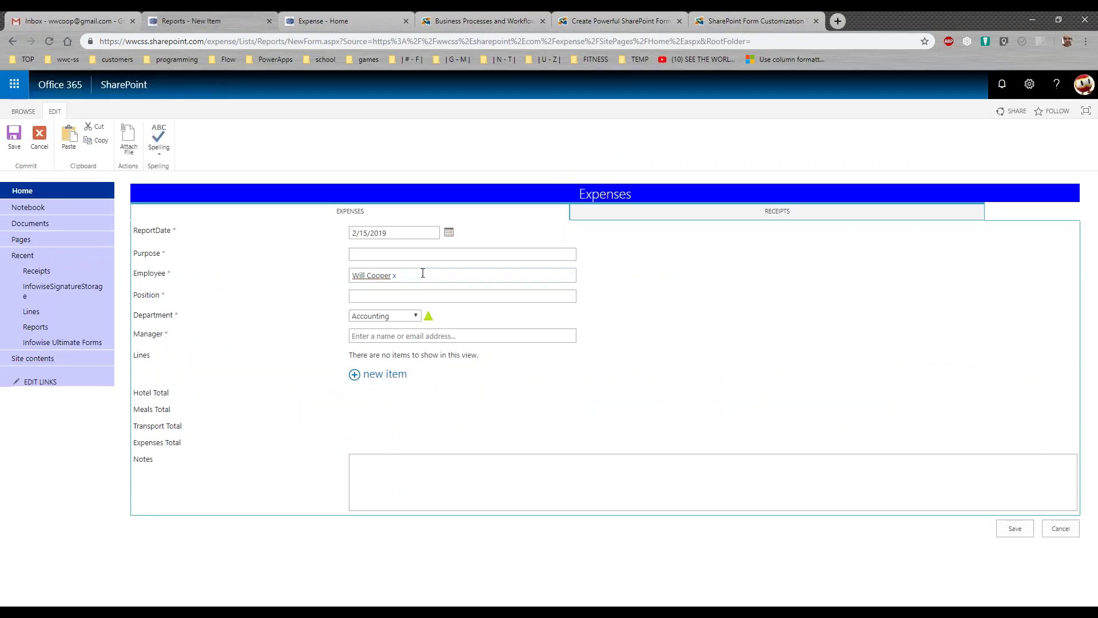
left_click(380, 254)
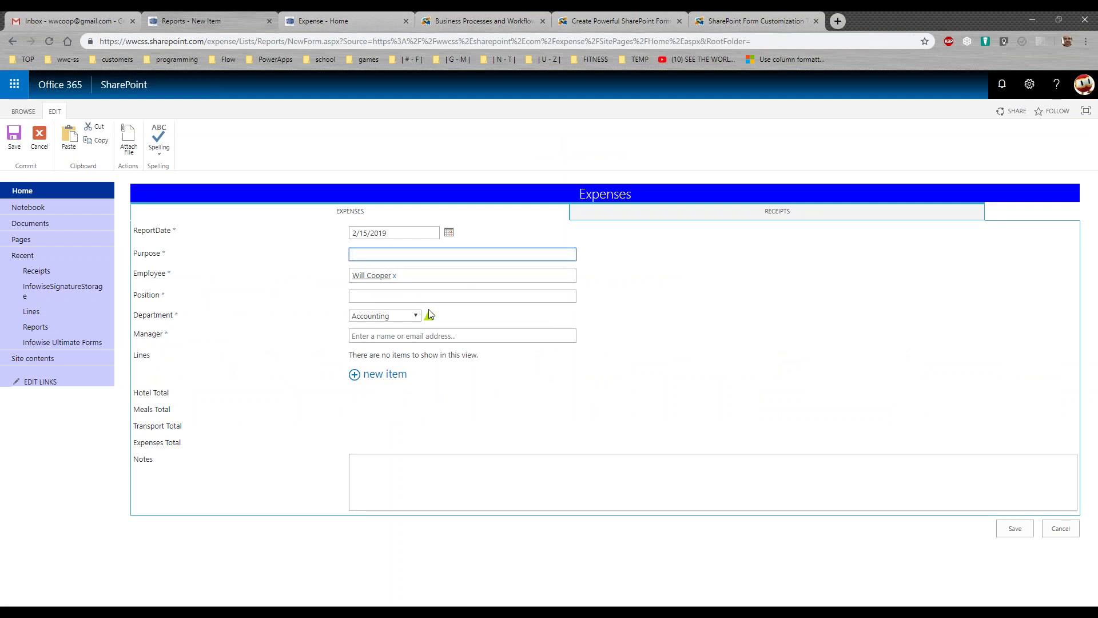
type("Sales Trip to DC")
key("Tab")
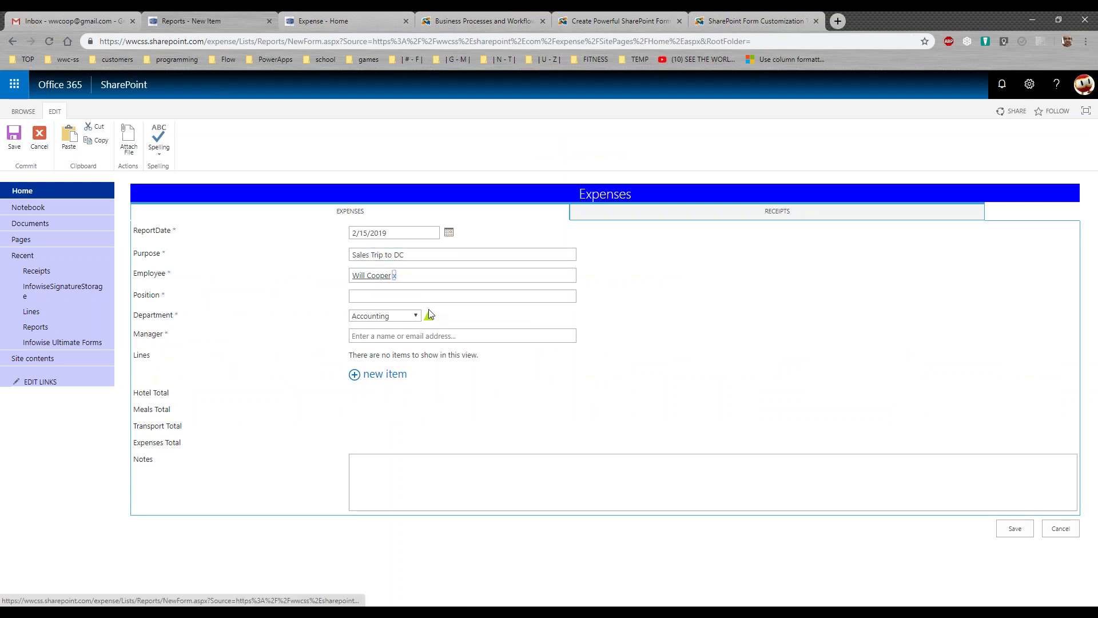
left_click(381, 297)
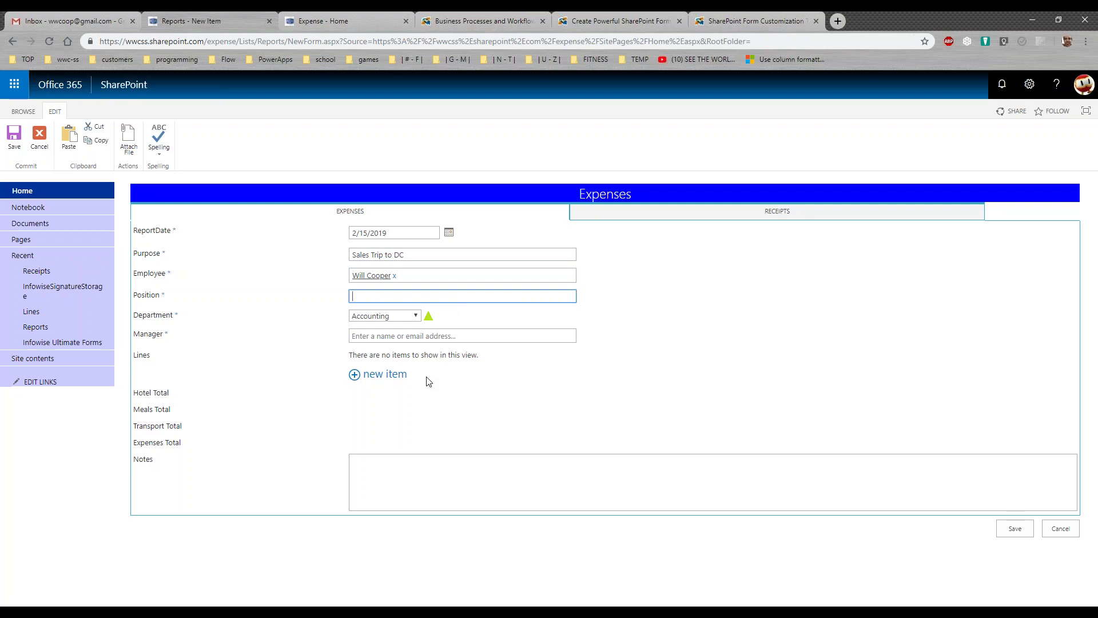
type("Sales Manager")
key("Tab")
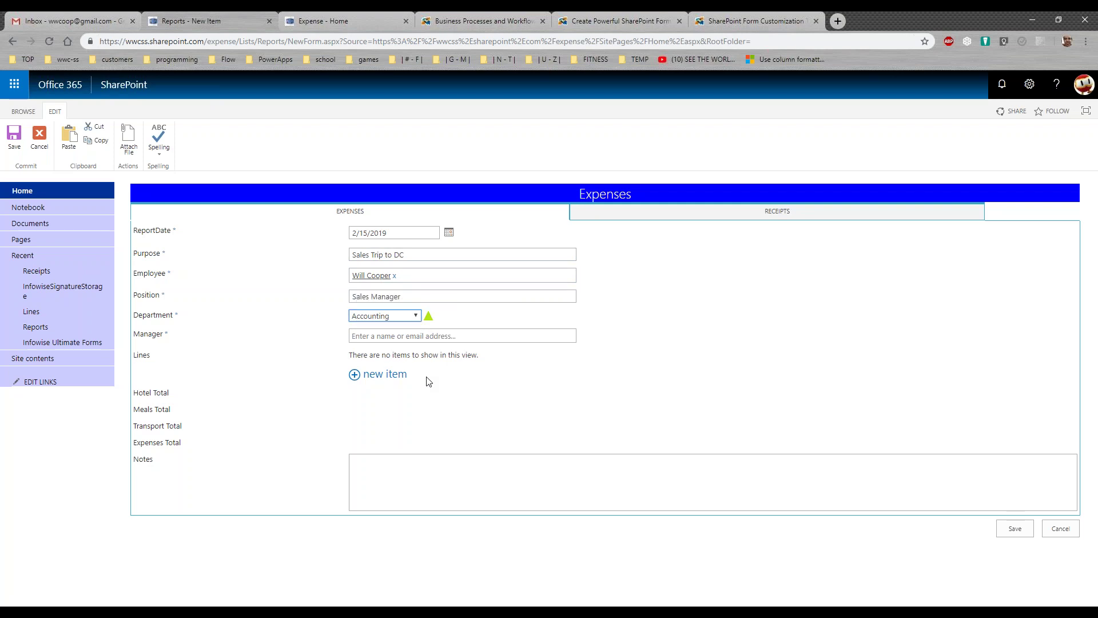
left_click(418, 318)
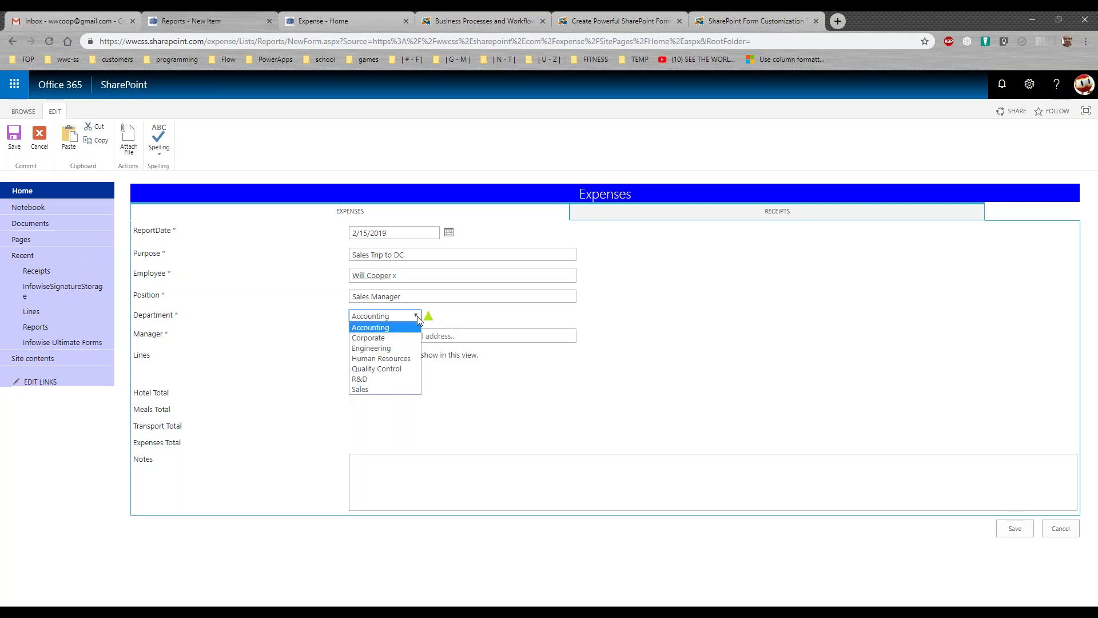
left_click(407, 388)
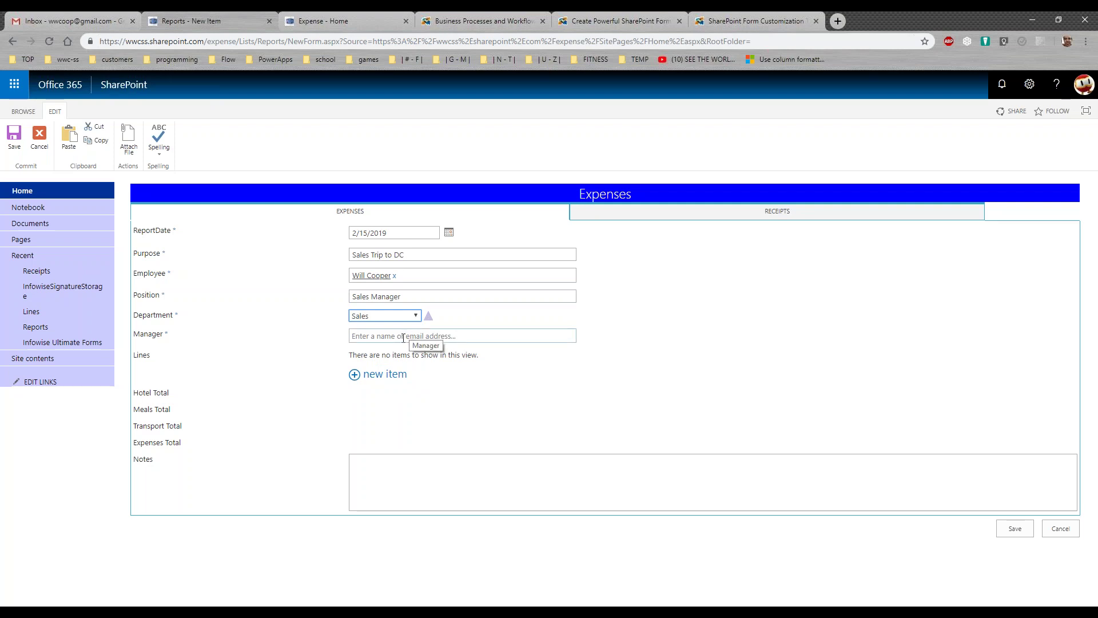
Set the Manager to the suggested person and open a new expense line form
left_click(402, 336)
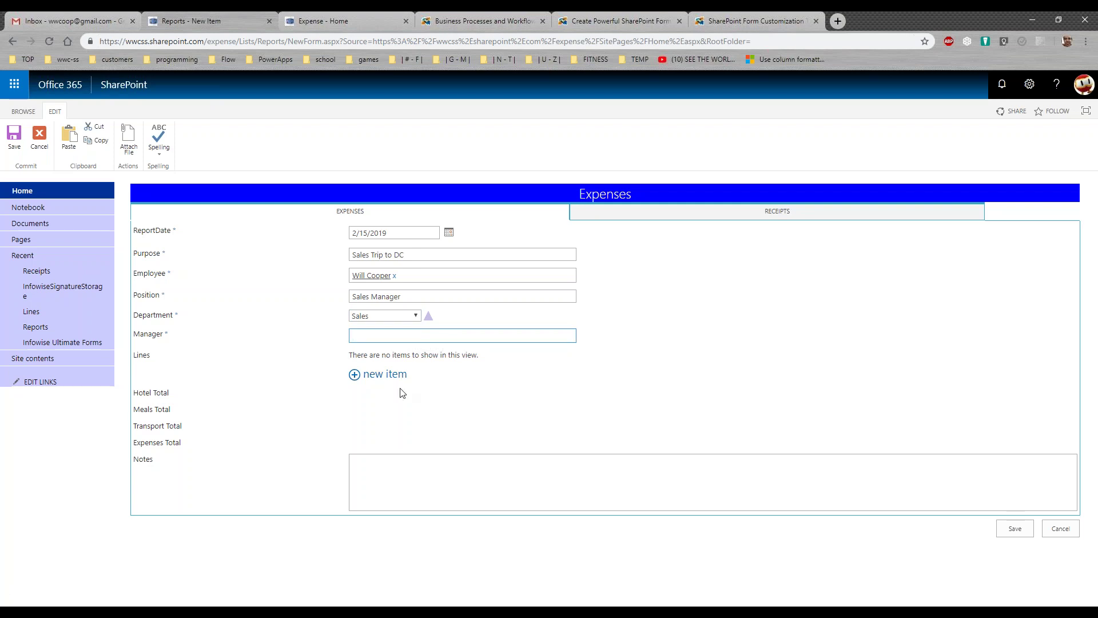
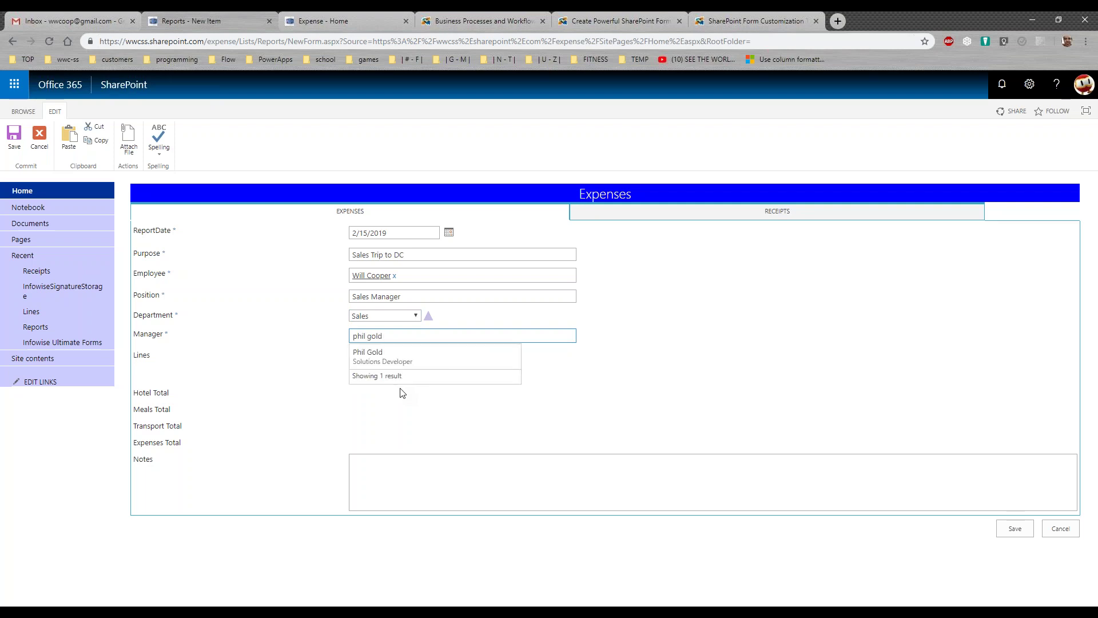
left_click(386, 355)
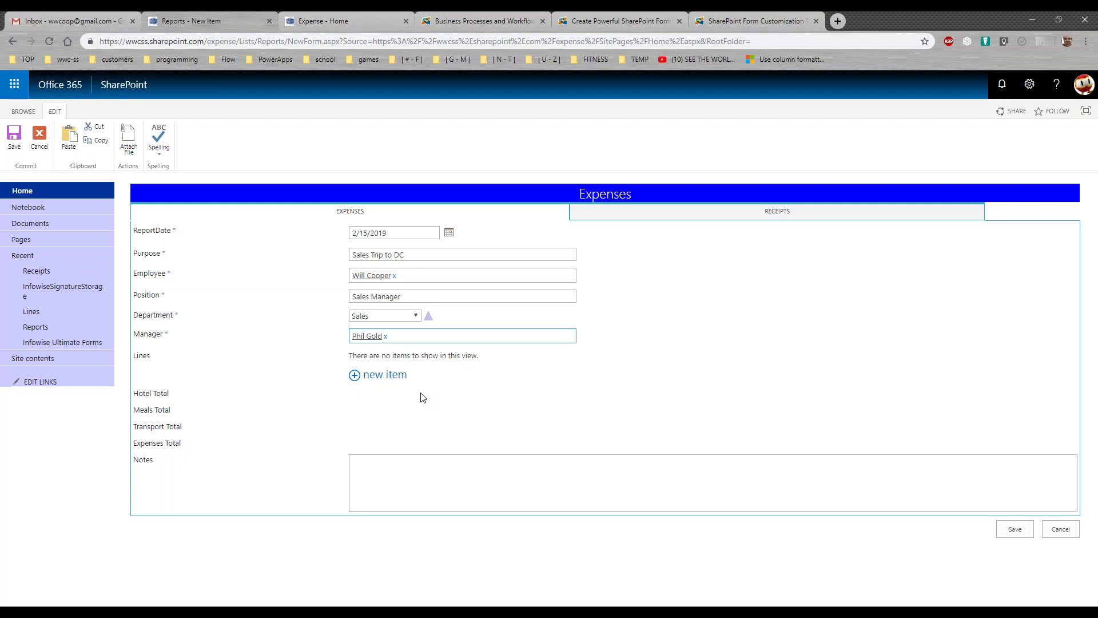
left_click(382, 379)
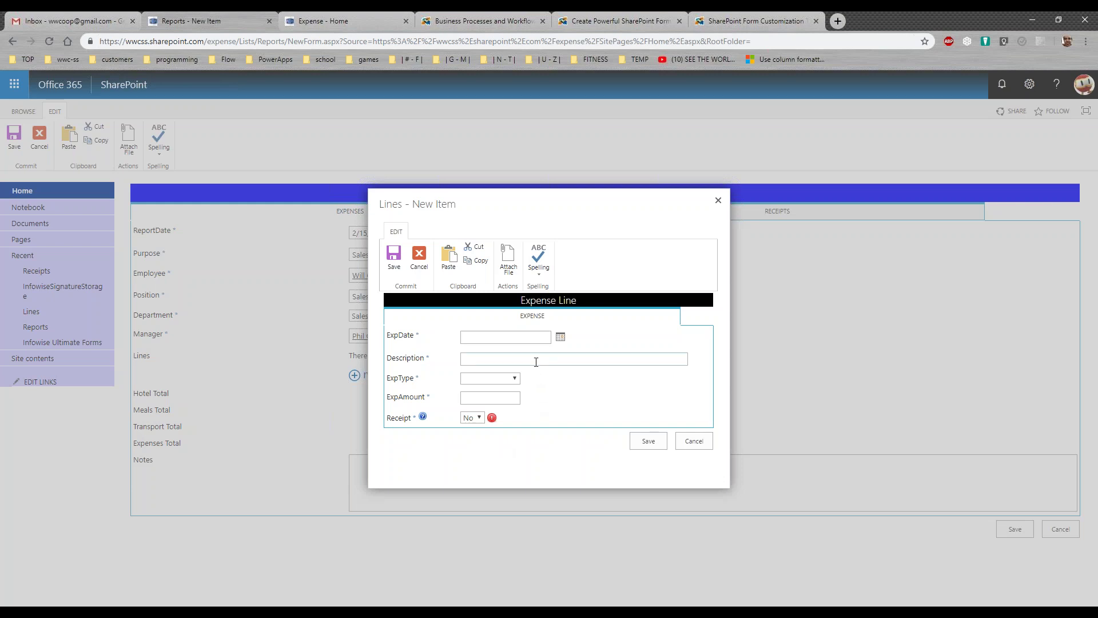
Date the line 2/8/2019, type Hotel, described 'Hotel Expense for Friday Night'
left_click(560, 339)
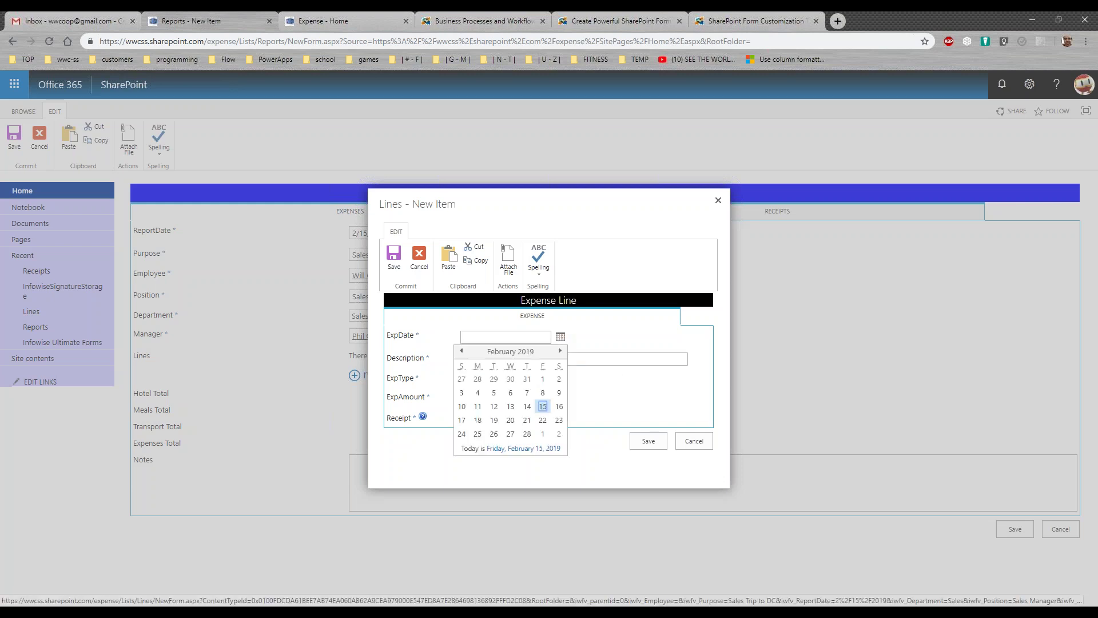
left_click(542, 393)
left_click(480, 359)
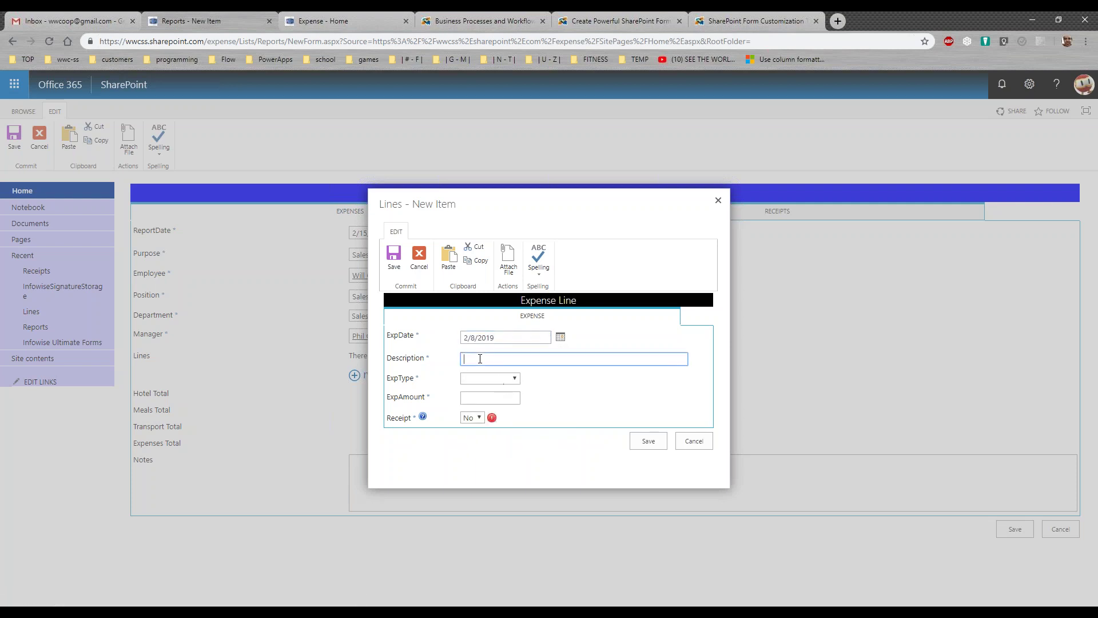
left_click(517, 380)
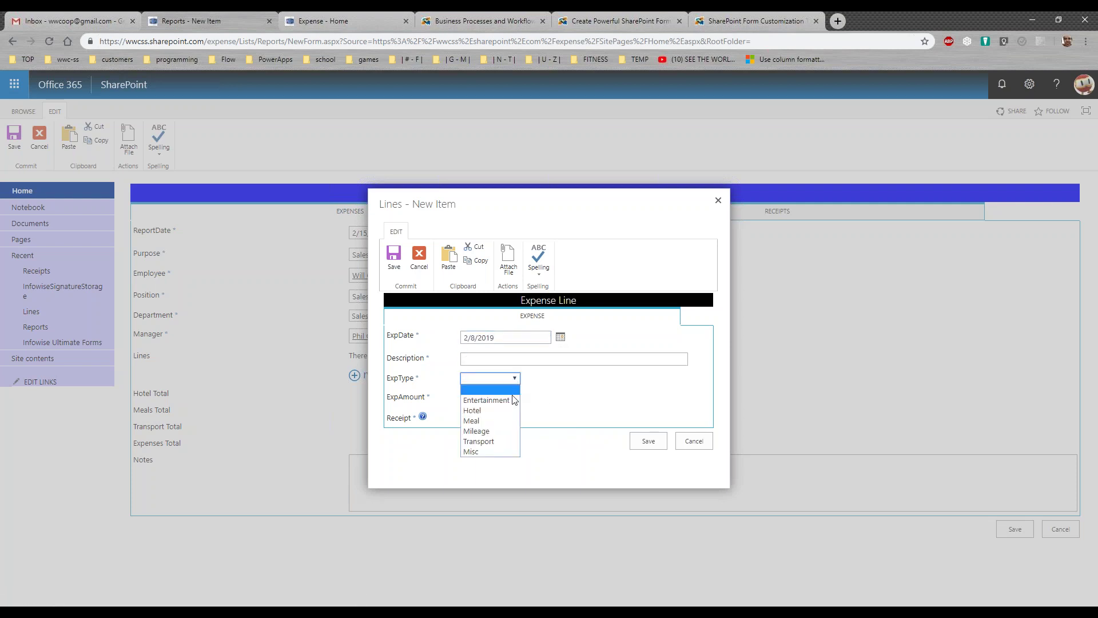
left_click(472, 410)
left_click(483, 355)
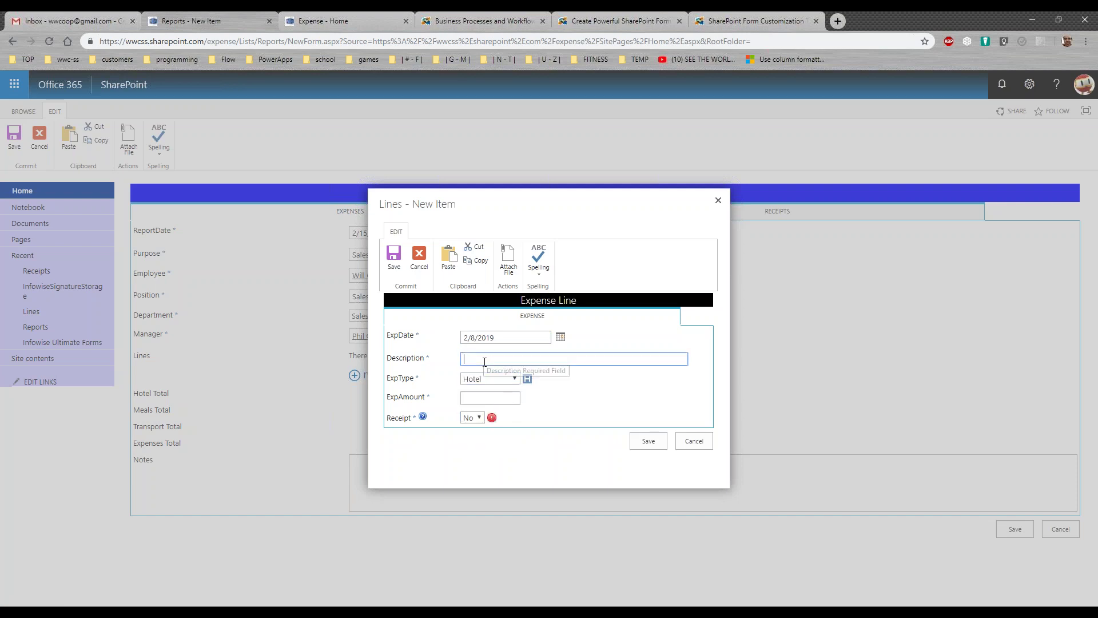
type("Hotel ")
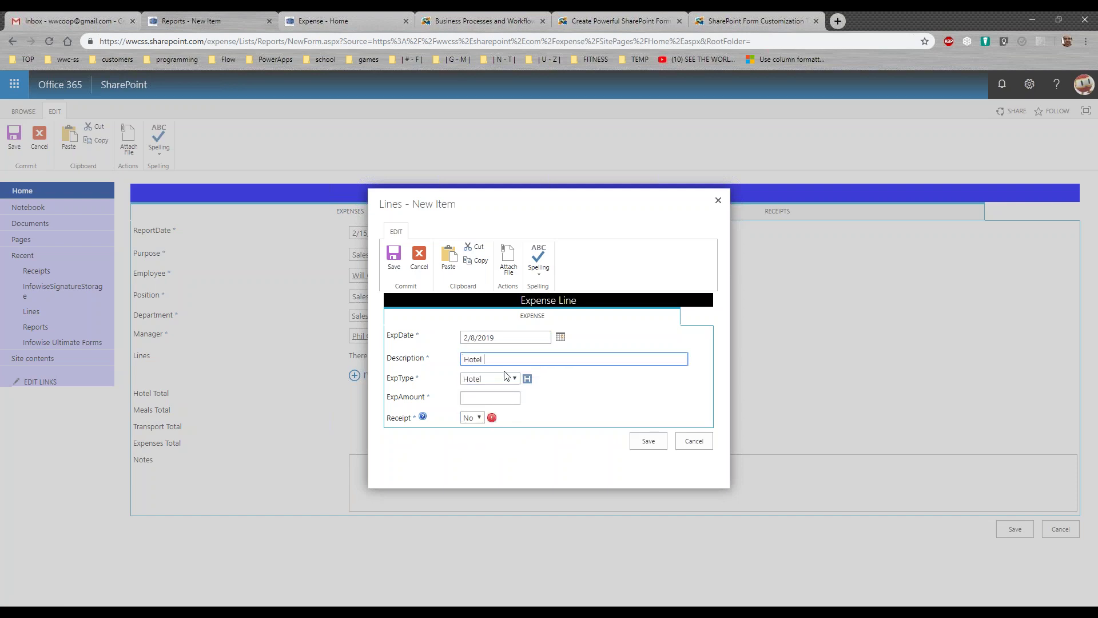
type("Expense for Friday Night")
Enter amount 540.32, set Receipt to Yes, and save the hotel line
left_click(508, 395)
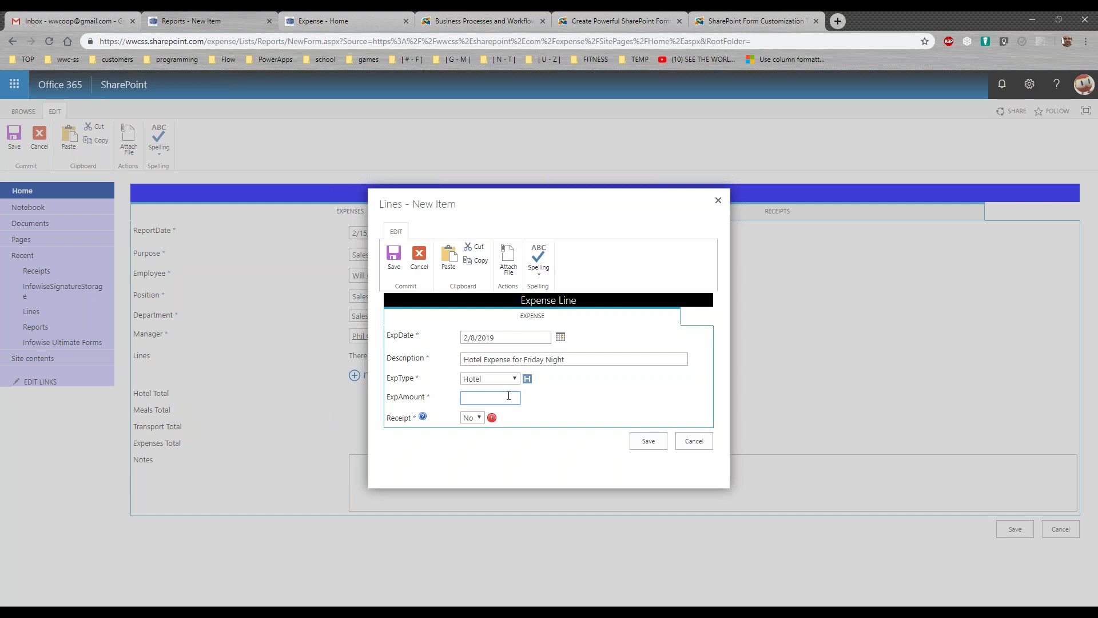
type("540.32")
left_click(423, 418)
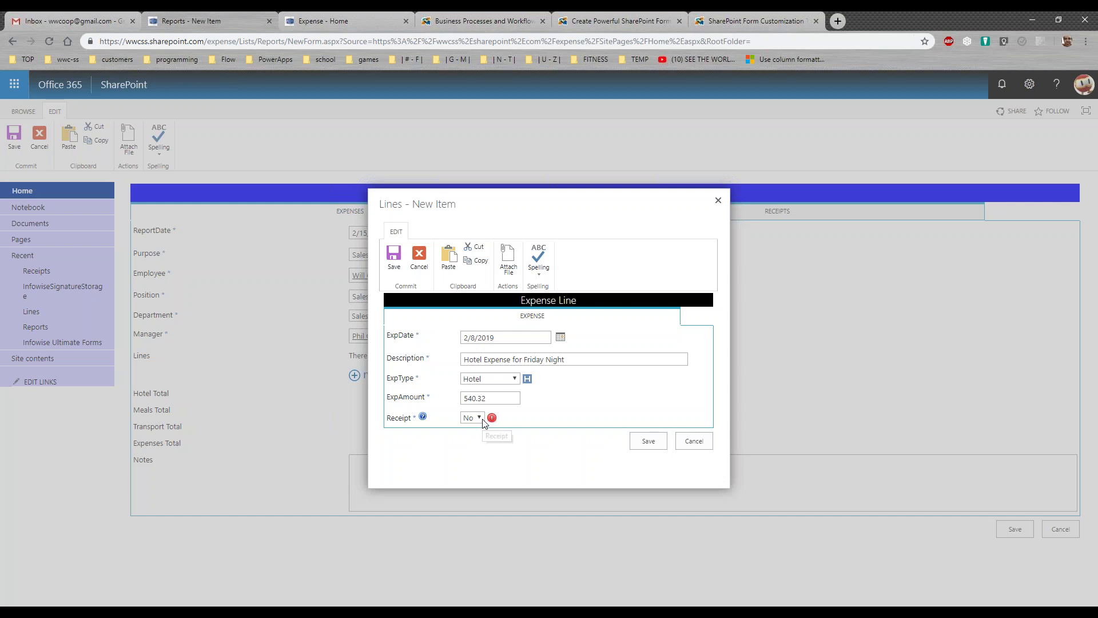
left_click(483, 422)
left_click(470, 441)
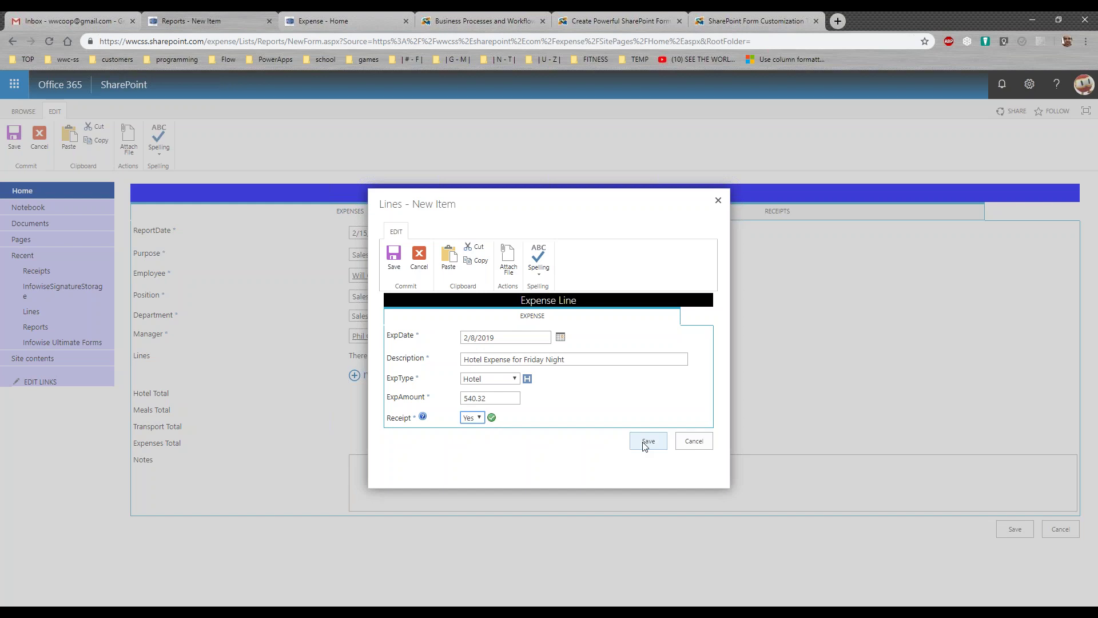
left_click(647, 444)
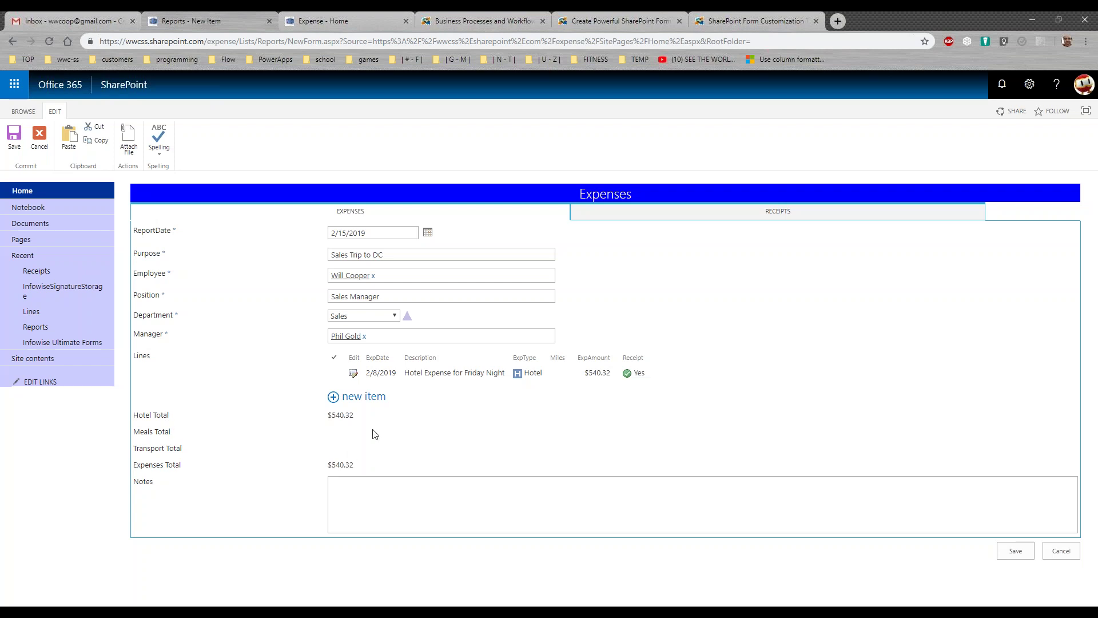
Add a new line dated 2/8/2019, described 'Driving up to DC', with expense type Mileage
left_click(371, 400)
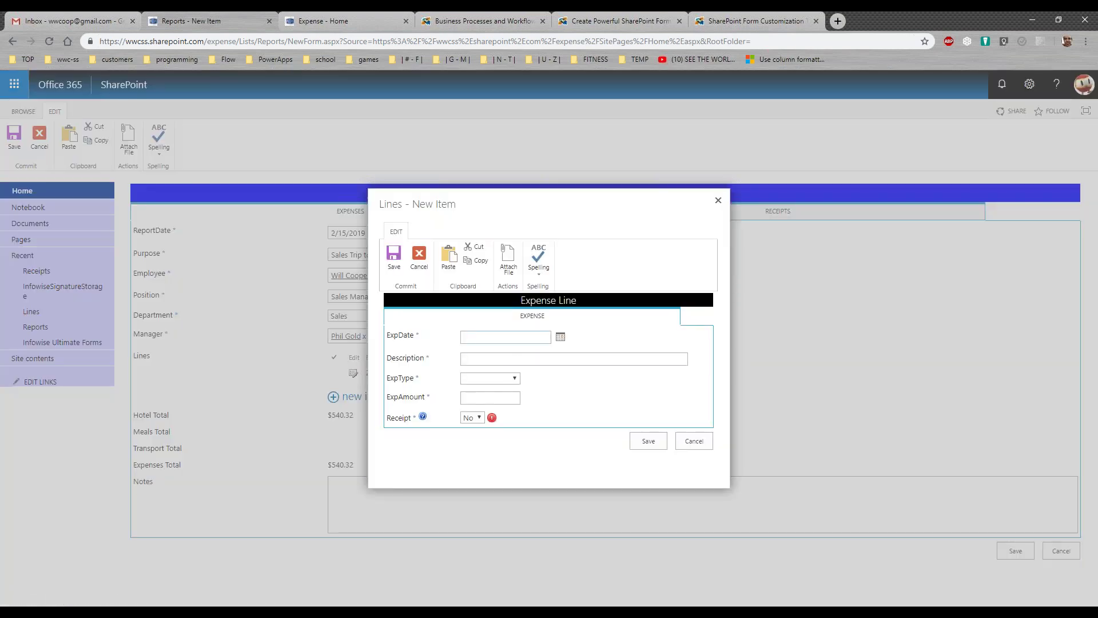
left_click(561, 338)
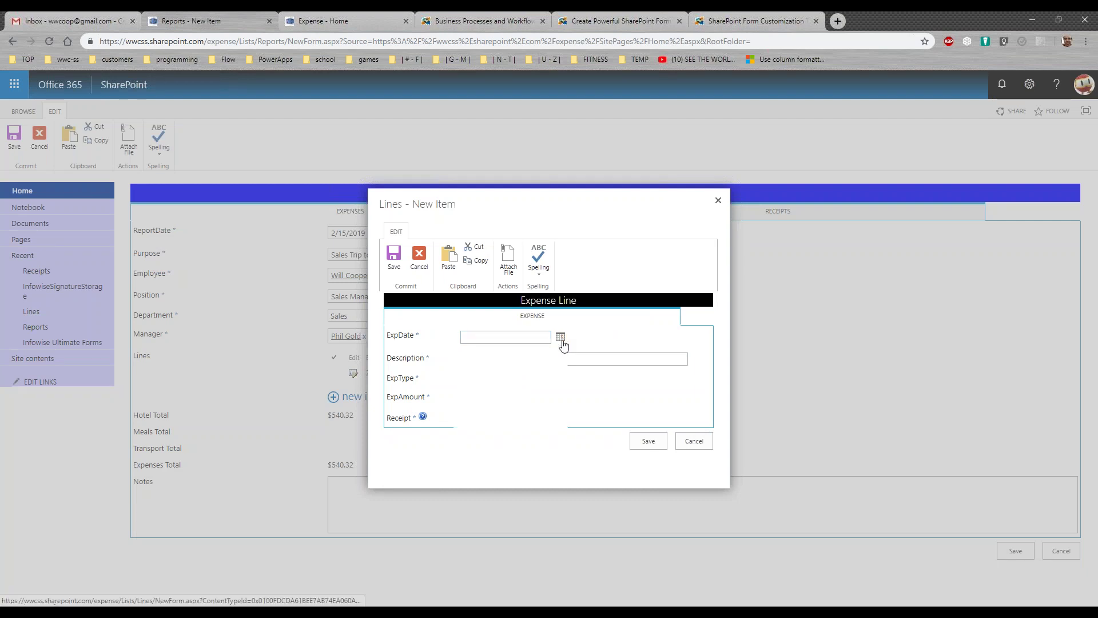
left_click(544, 392)
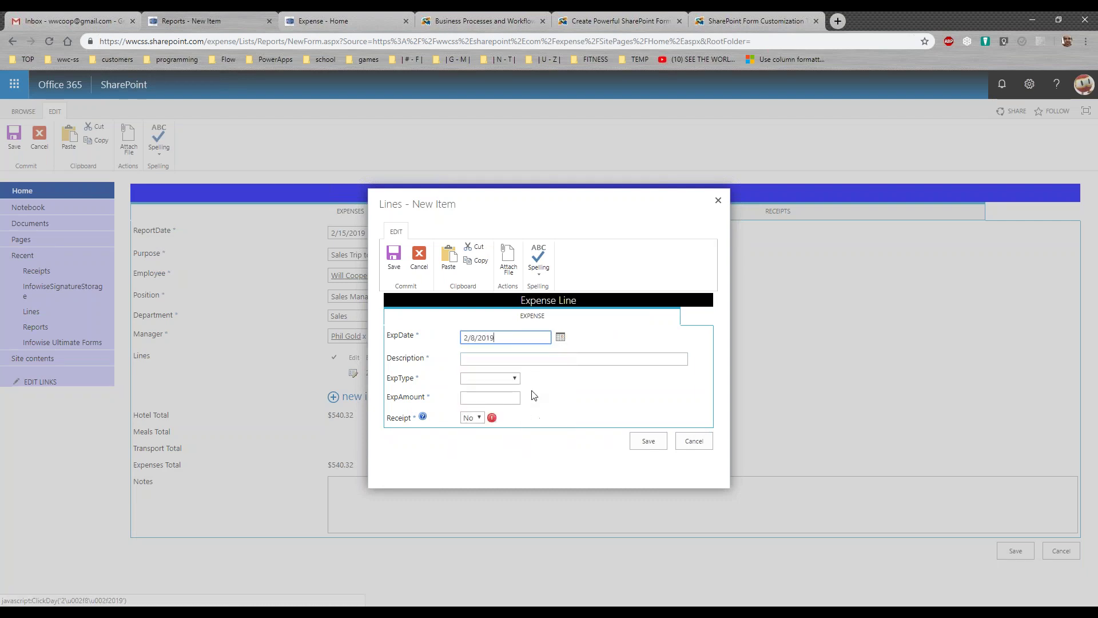
left_click(476, 357)
type("Dri")
type("vi")
type("ic")
type("ing up to DC")
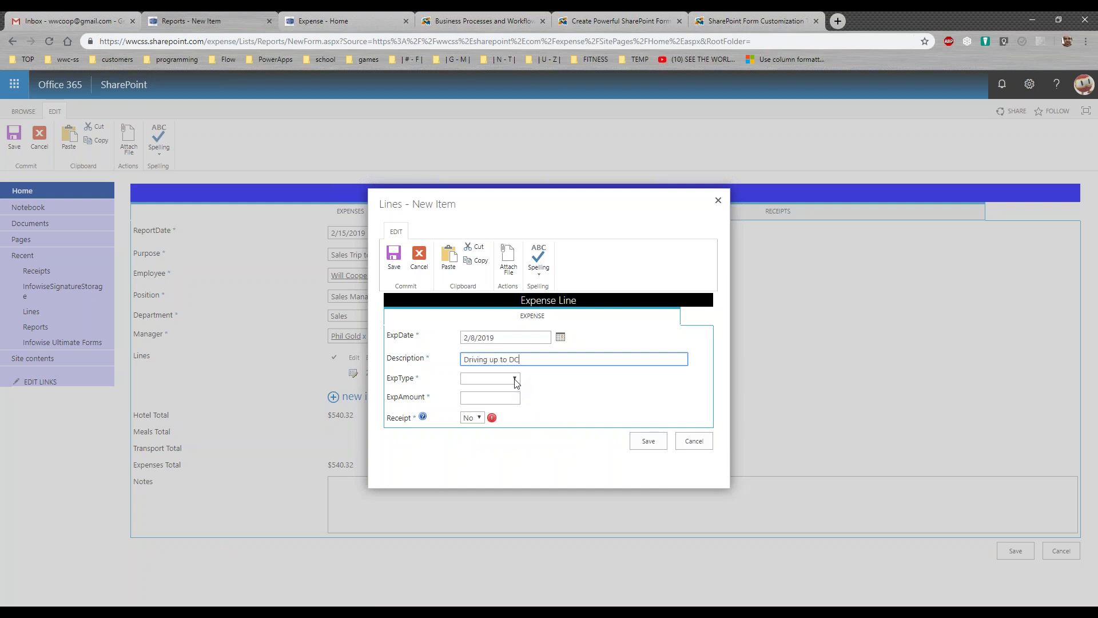
key("Tab")
left_click(515, 379)
left_click(507, 432)
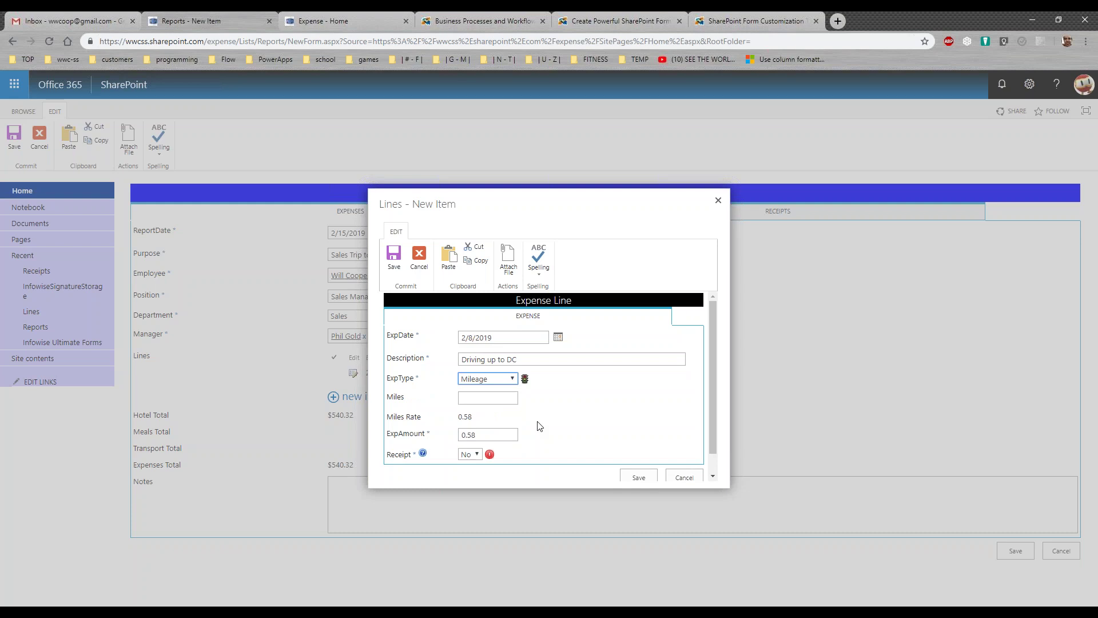
Enter 142 miles at the 0.58 rate ($82.36), set Receipt to Yes, and save
left_click_drag(490, 421, 456, 418)
left_click(481, 398)
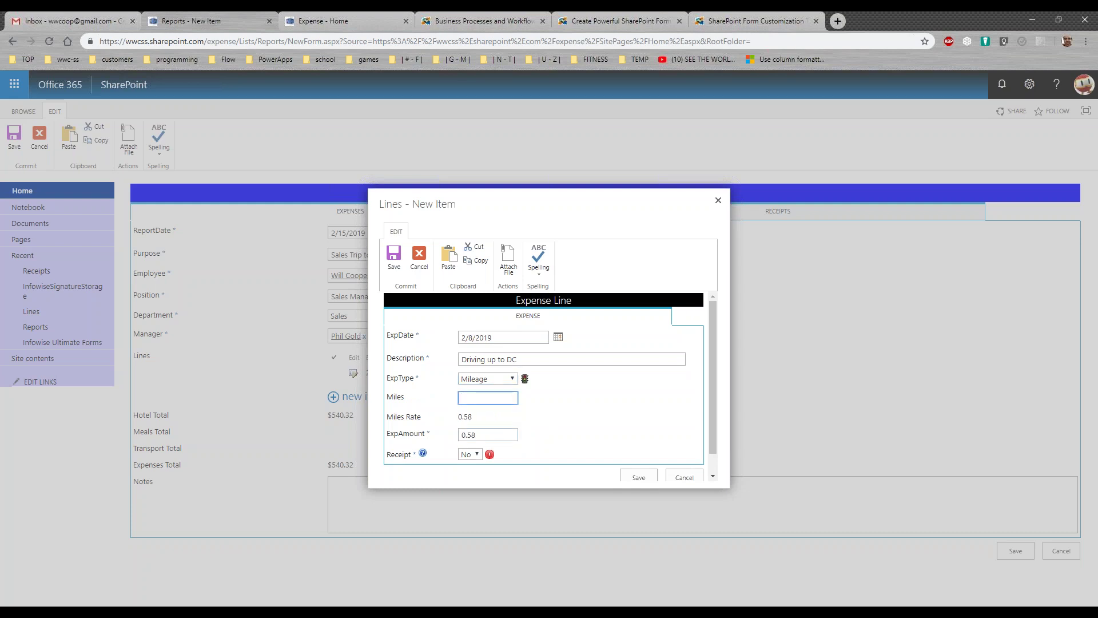
type("142")
key("Tab")
left_click(515, 424)
left_click(477, 454)
left_click(468, 474)
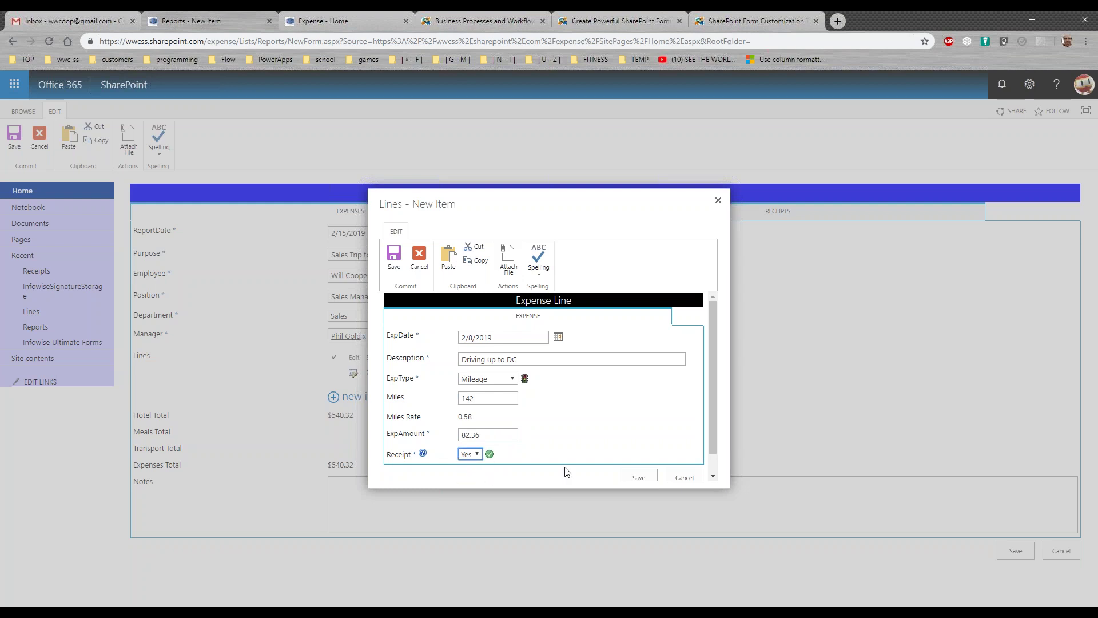
left_click(637, 476)
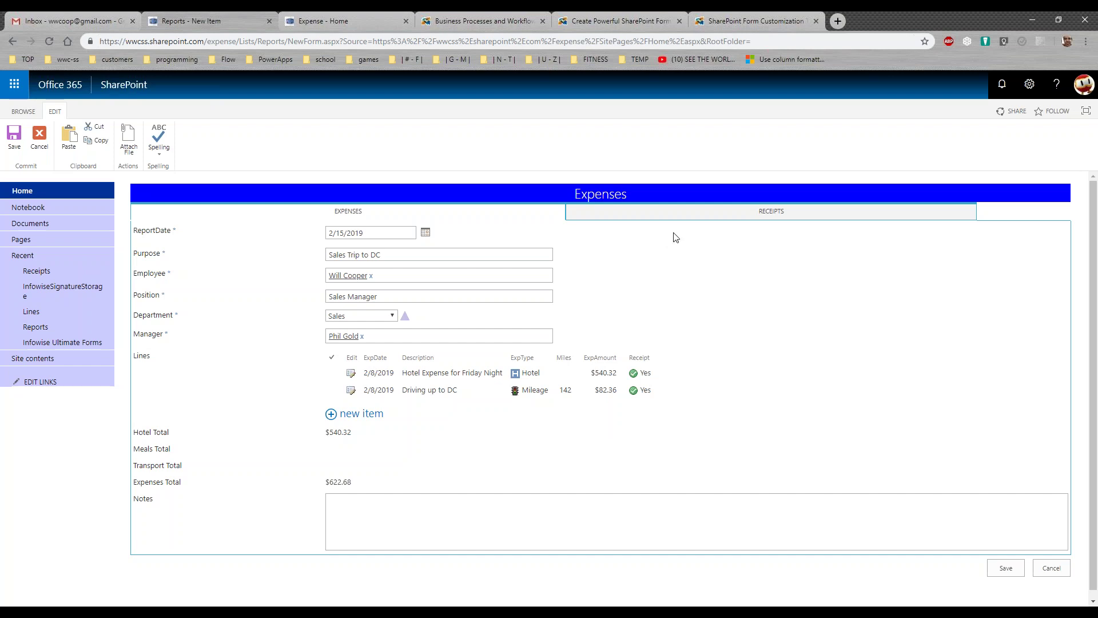
left_click(686, 216)
Upload scan1.pdf as a receipt and save its details
left_click(419, 251)
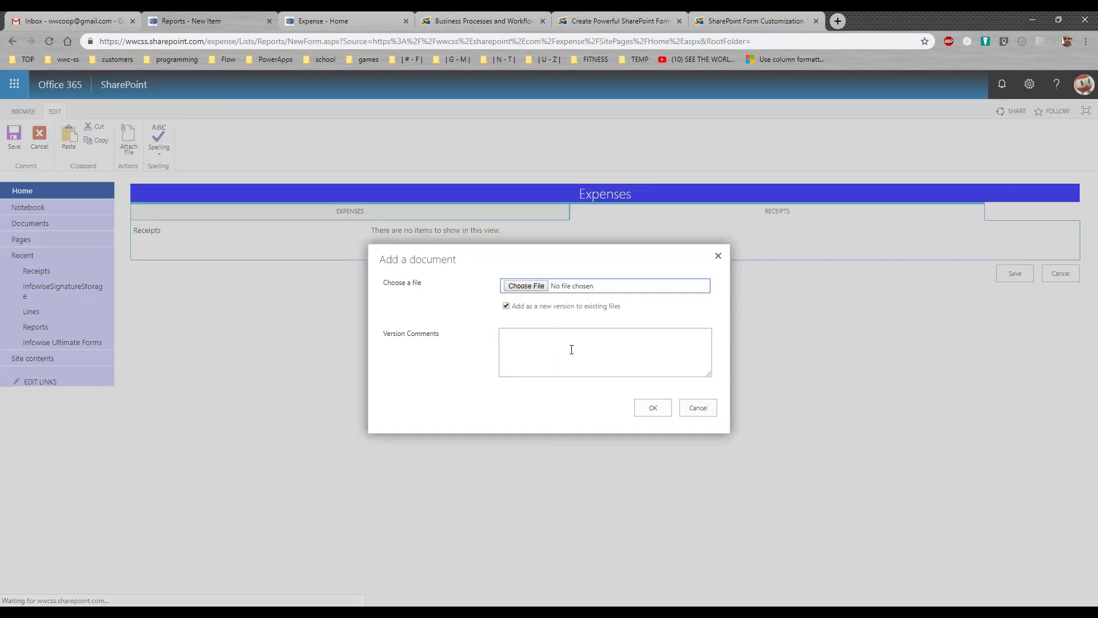
left_click(538, 289)
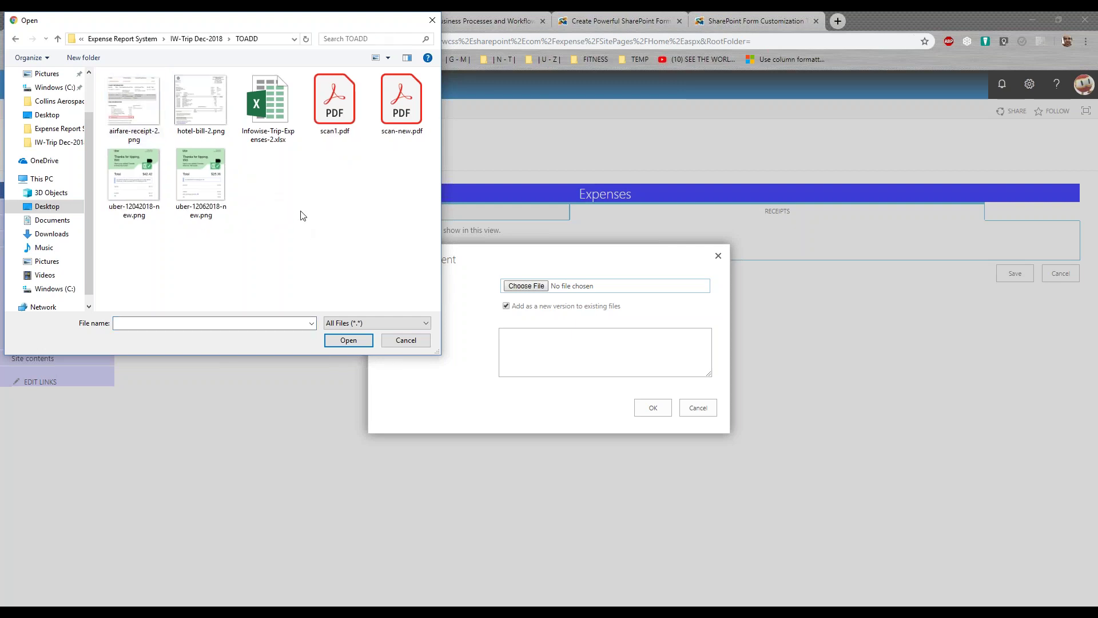
left_click(327, 127)
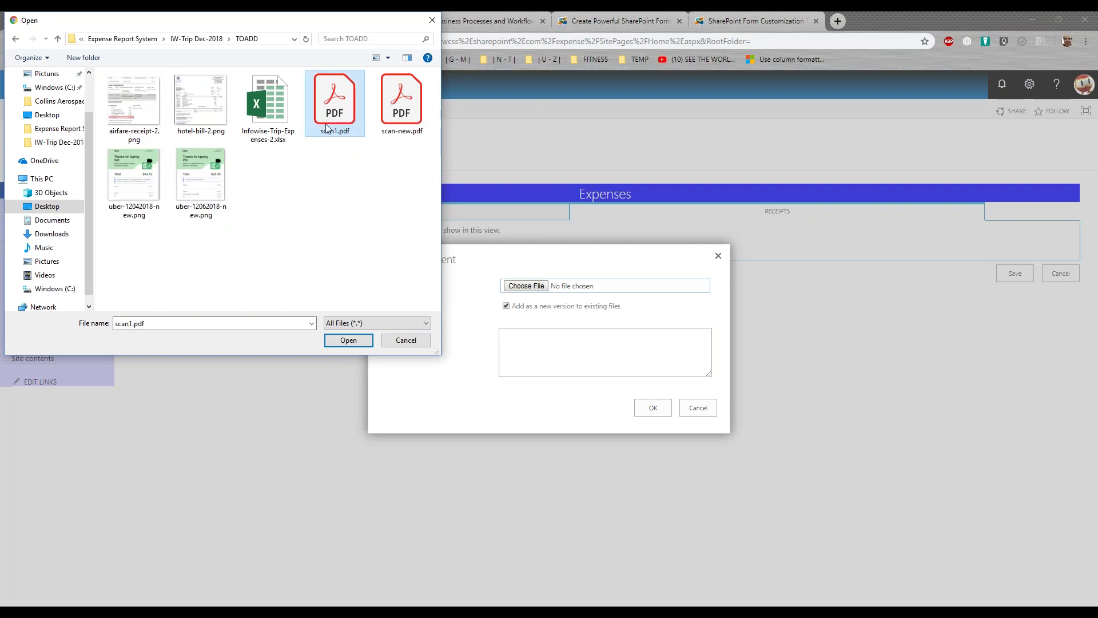
left_click(345, 342)
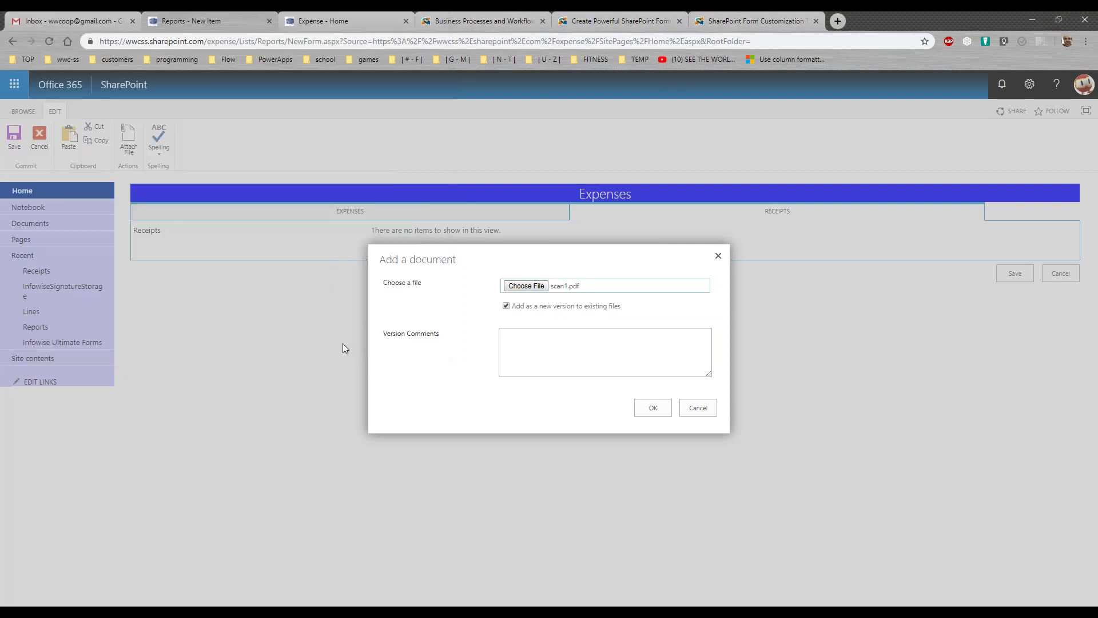
left_click(651, 408)
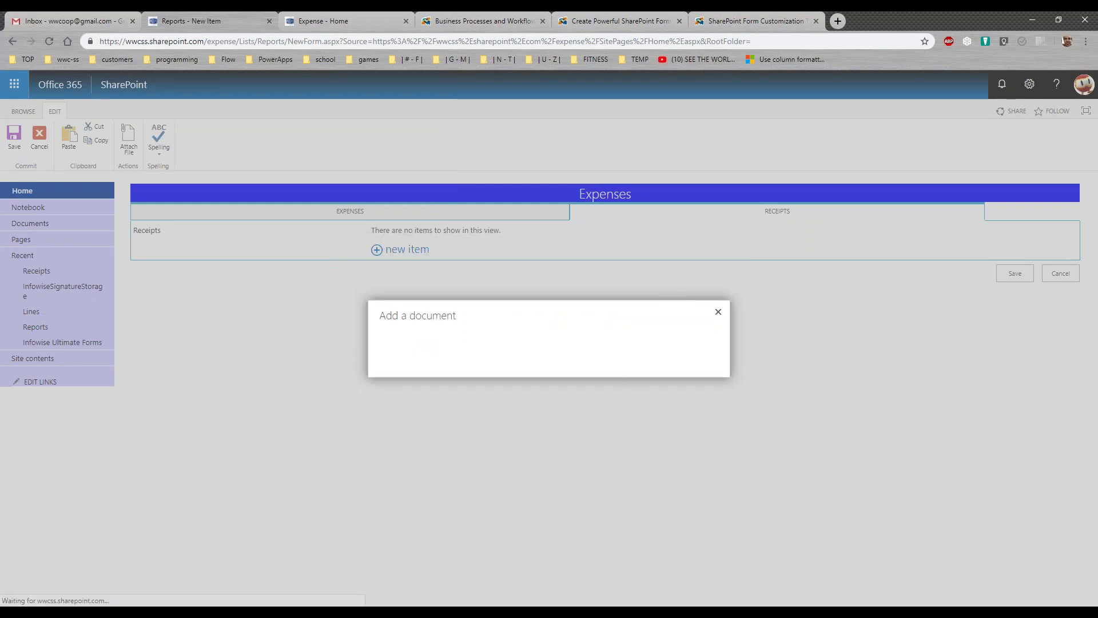
left_click(652, 391)
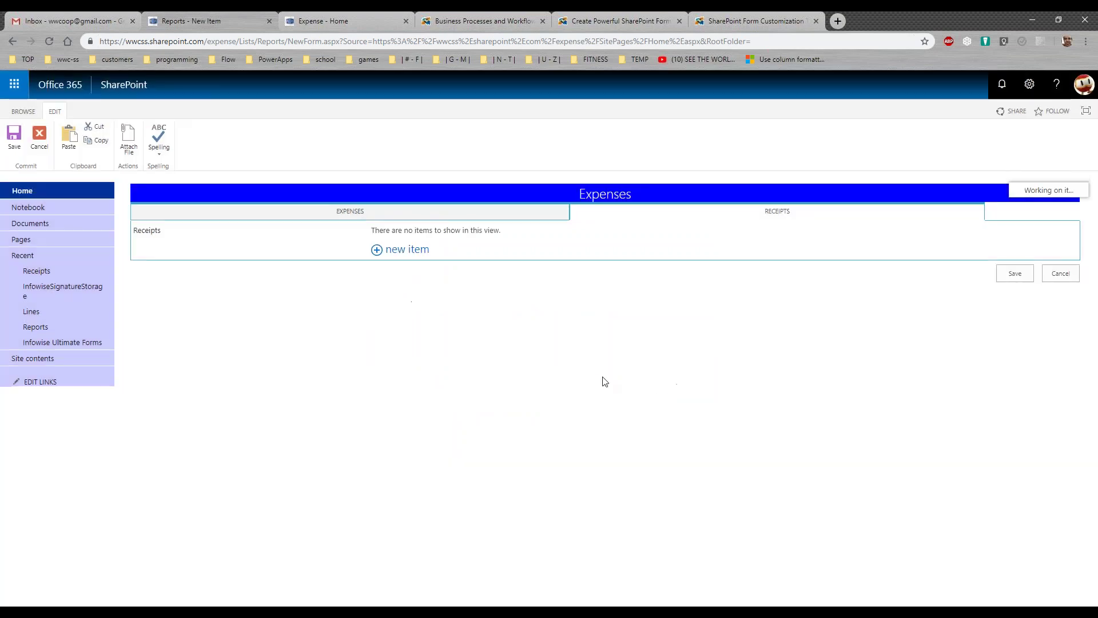
Upload airfare-receipt-2.png as a second receipt and save its details
left_click(400, 271)
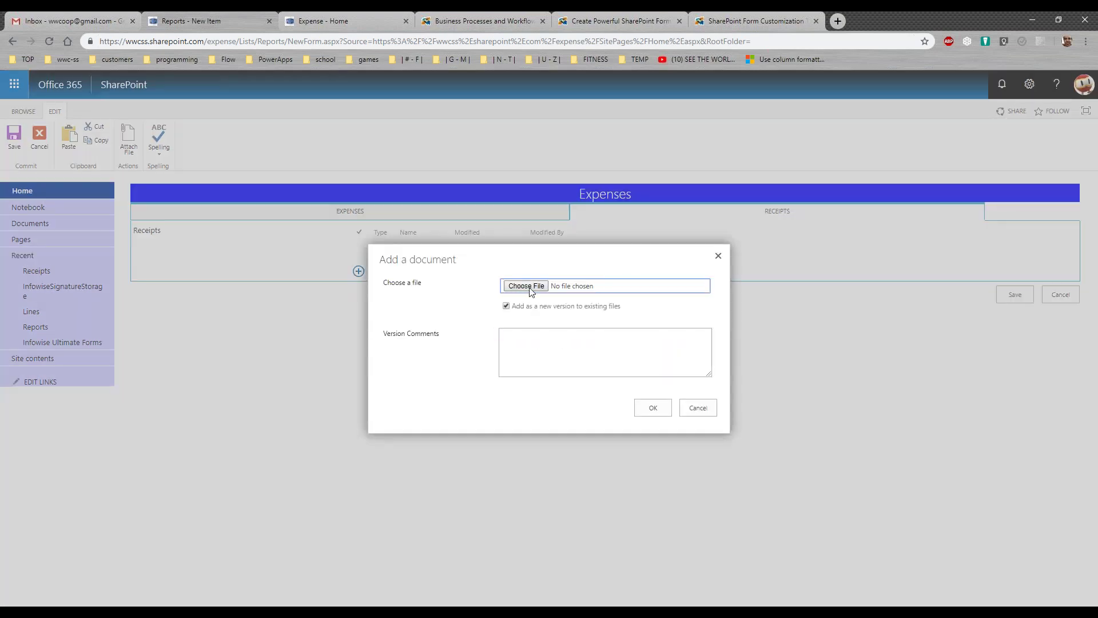
left_click(506, 288)
left_click(134, 106)
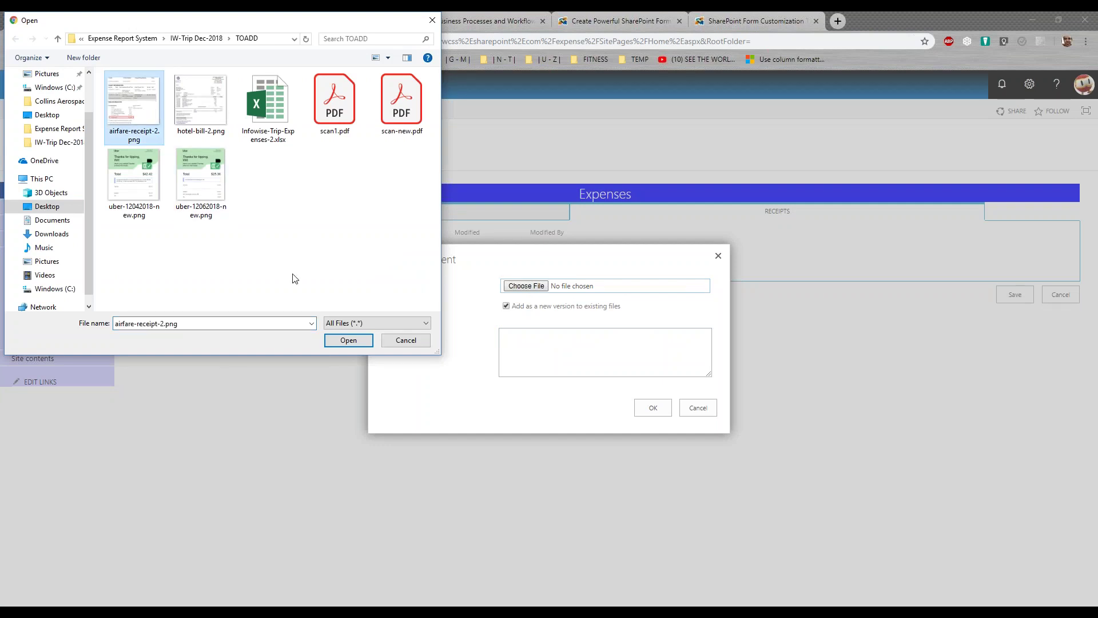
left_click(347, 339)
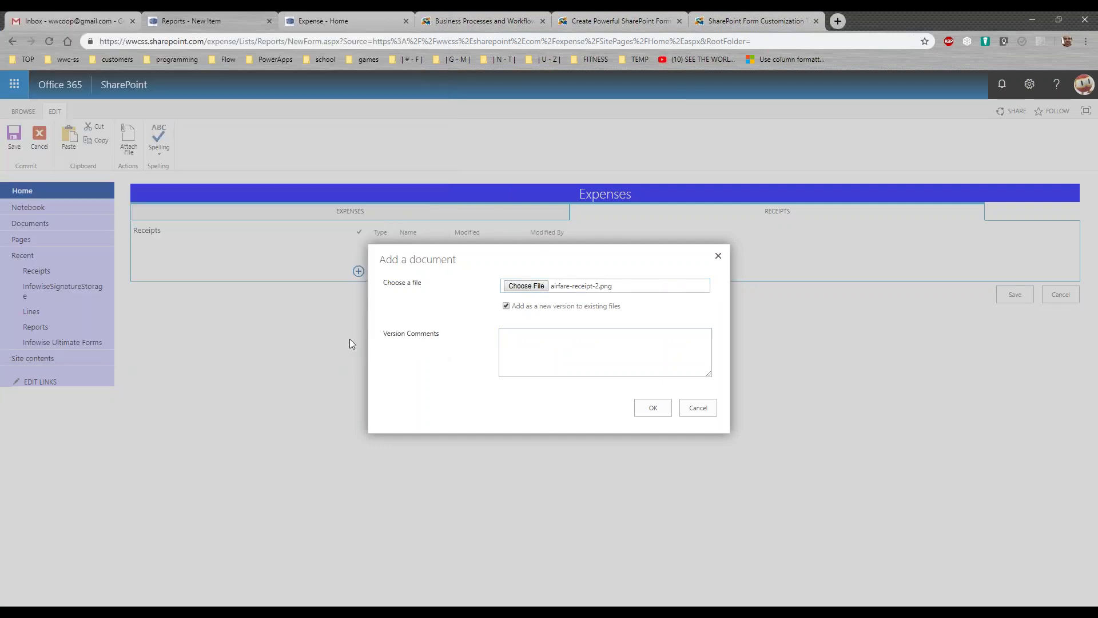
left_click(653, 408)
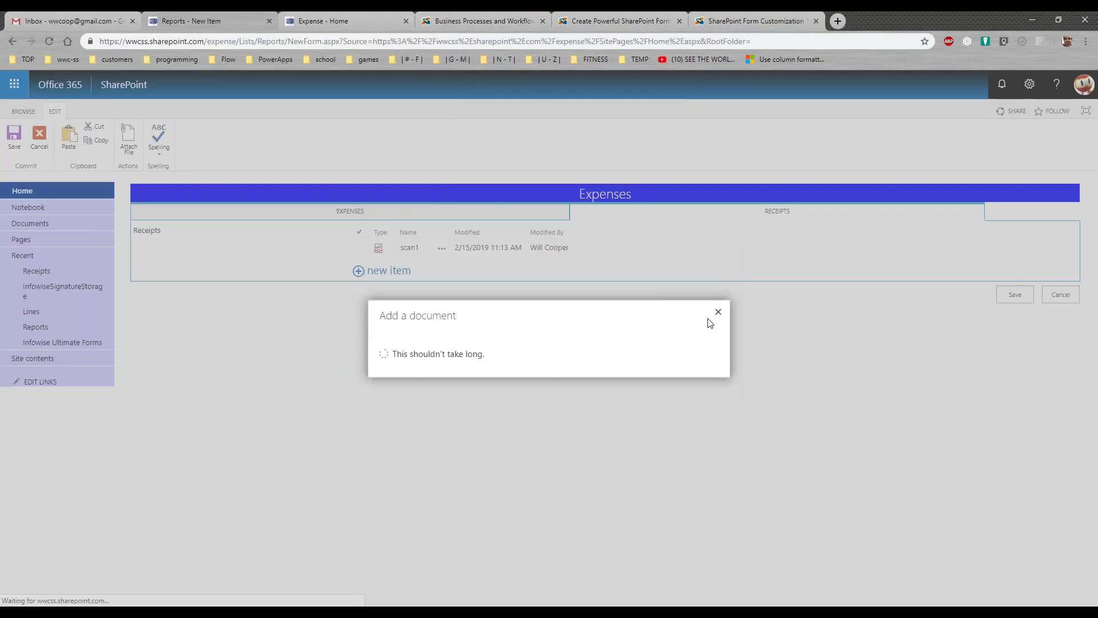
left_click(663, 394)
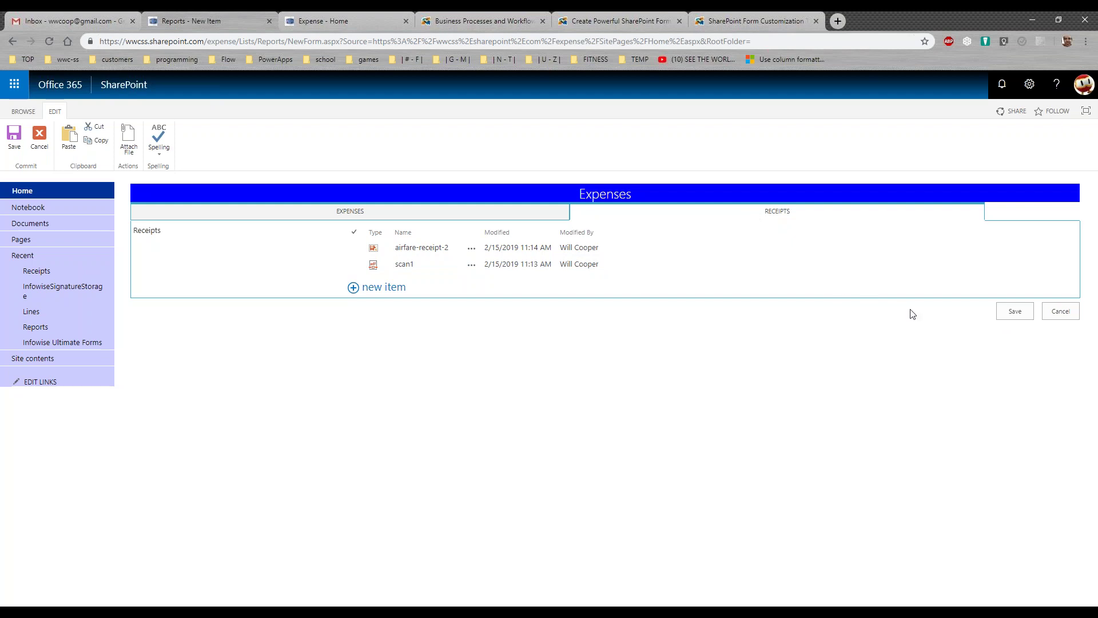
Save the Sales Trip to DC report, note it as Draft ER.1003, and reopen it for editing
left_click(1012, 317)
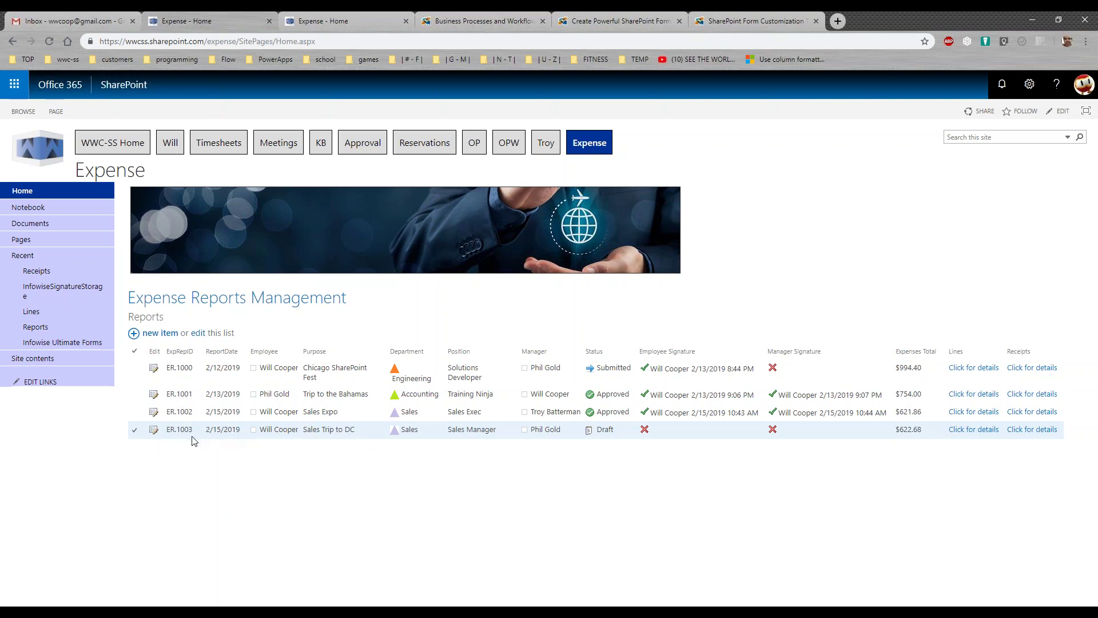
left_click_drag(194, 430, 175, 431)
left_click(196, 463)
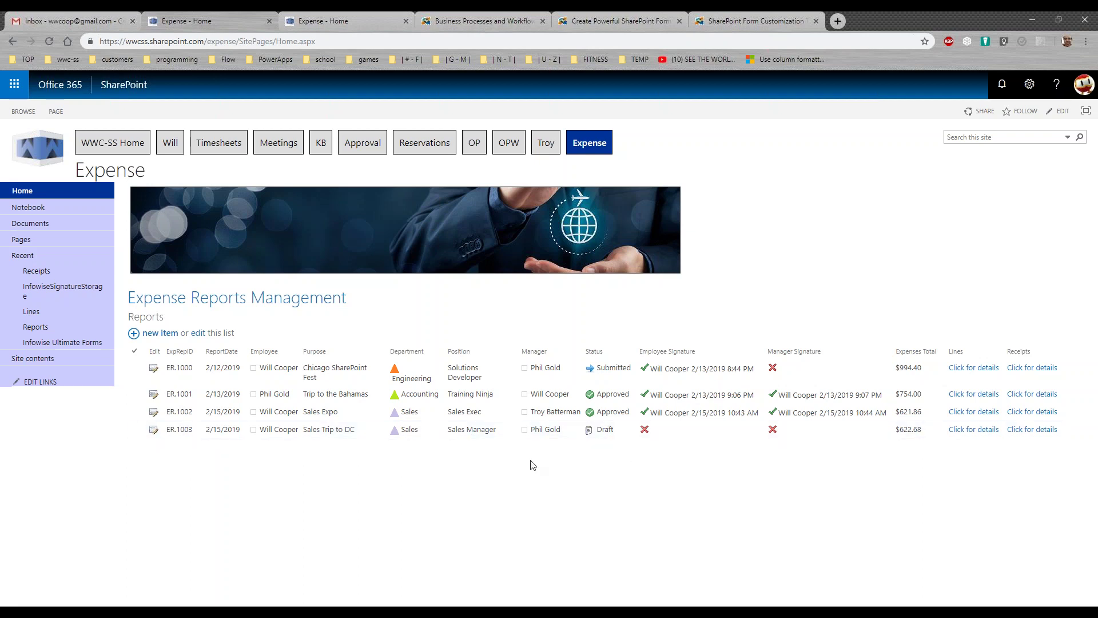
left_click(154, 433)
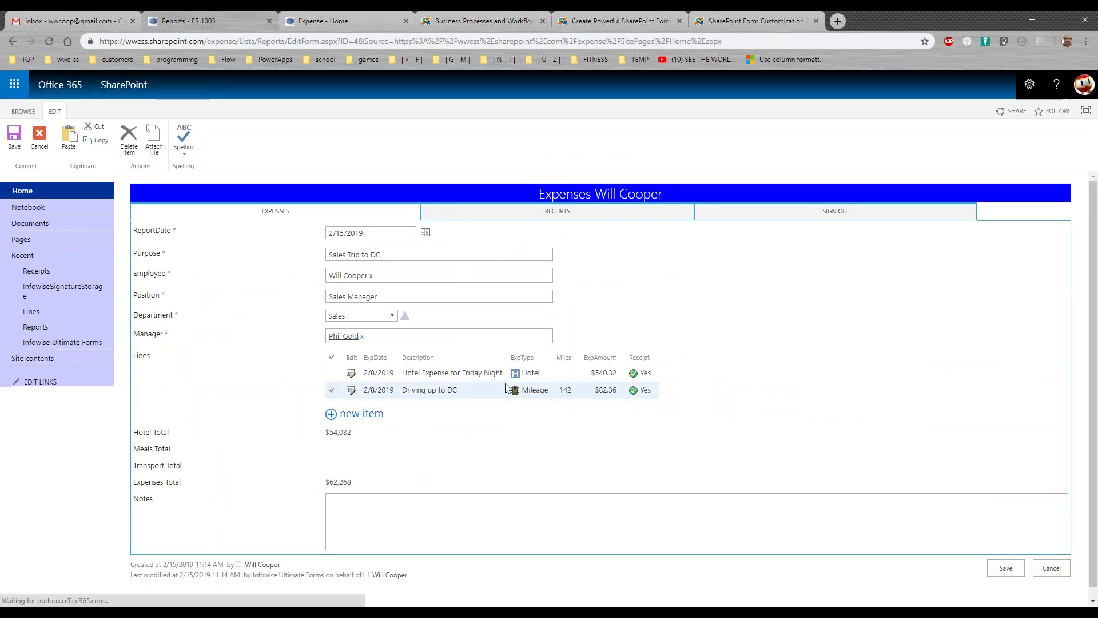
Sign ER.1003 in the Employee Signature pad, set Approval Action to Submit, and save
left_click(608, 220)
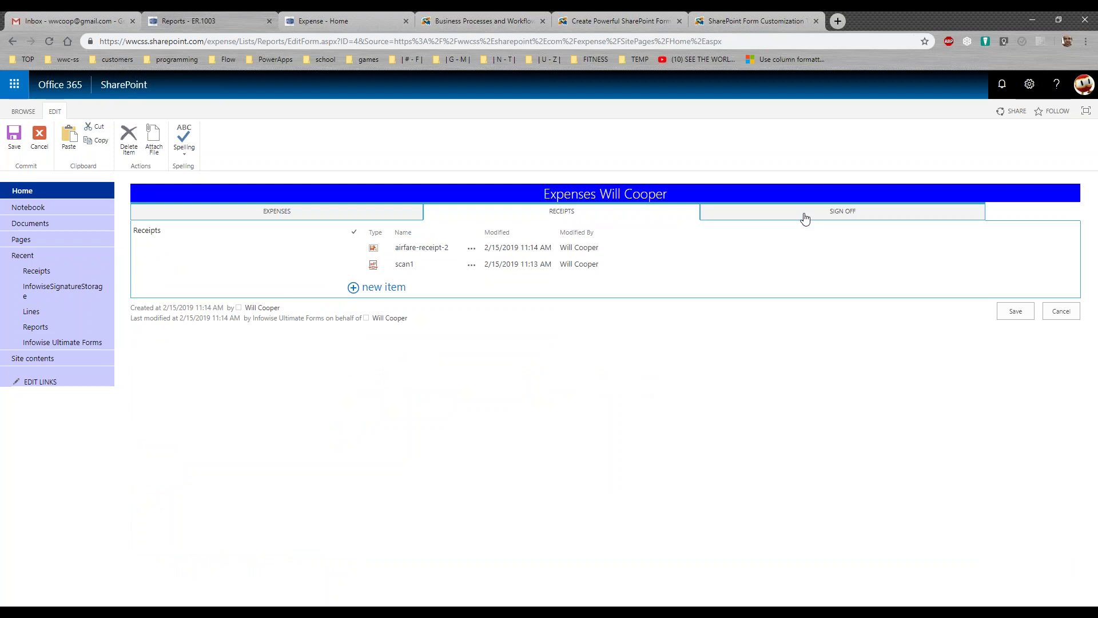
left_click(803, 221)
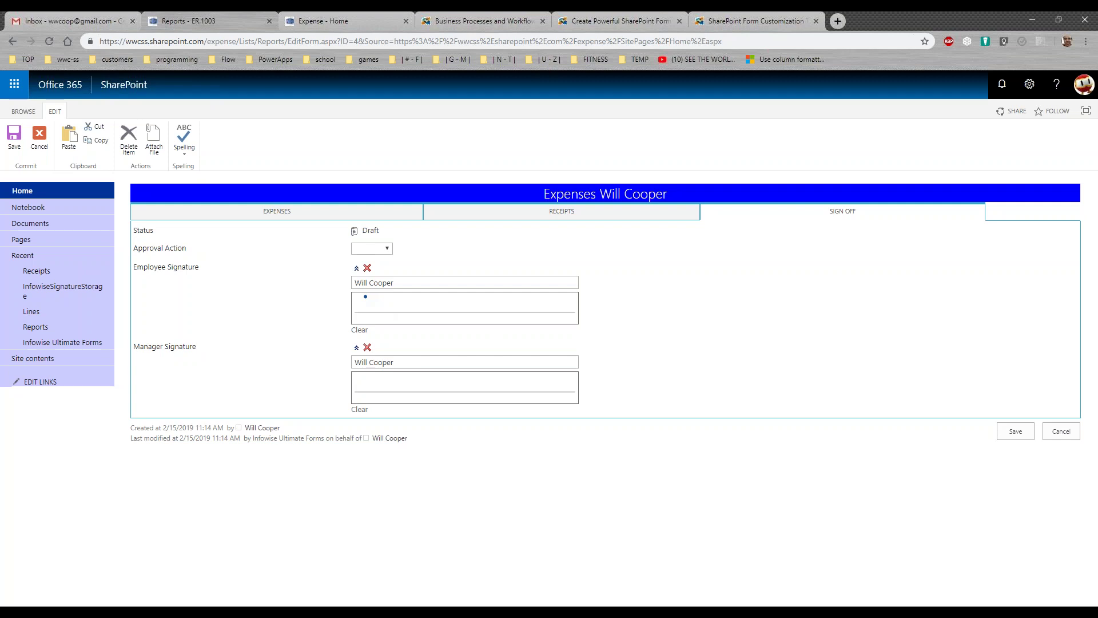
left_click_drag(365, 299, 430, 306)
left_click(387, 248)
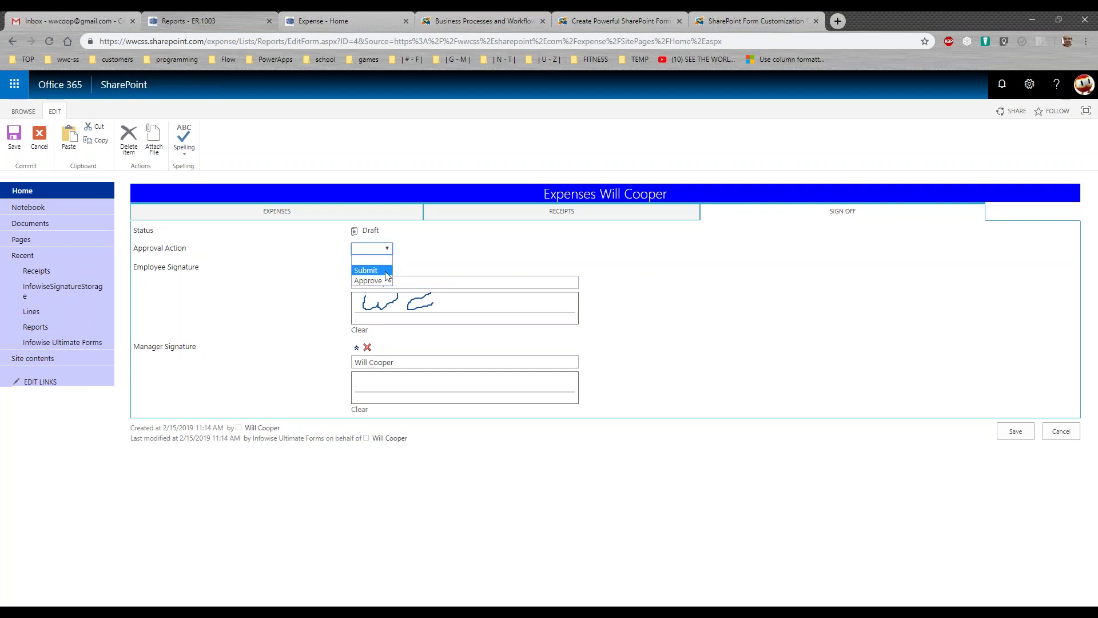
left_click(386, 275)
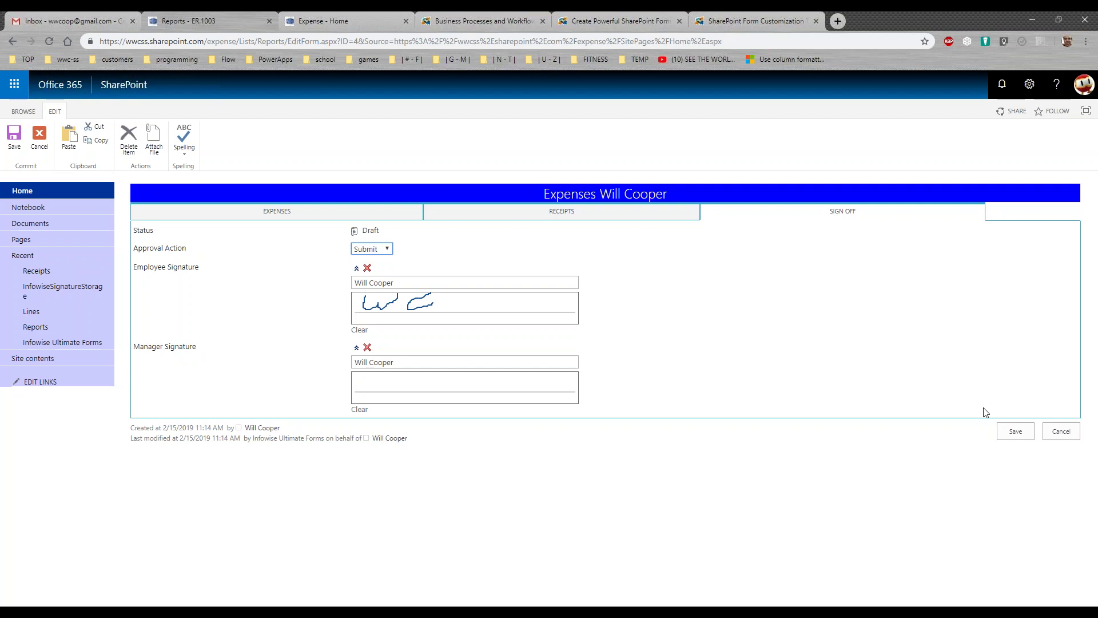
left_click(1014, 434)
Follow the Gmail email's Edit Item link to open ER.1003's edit form
left_click(31, 311)
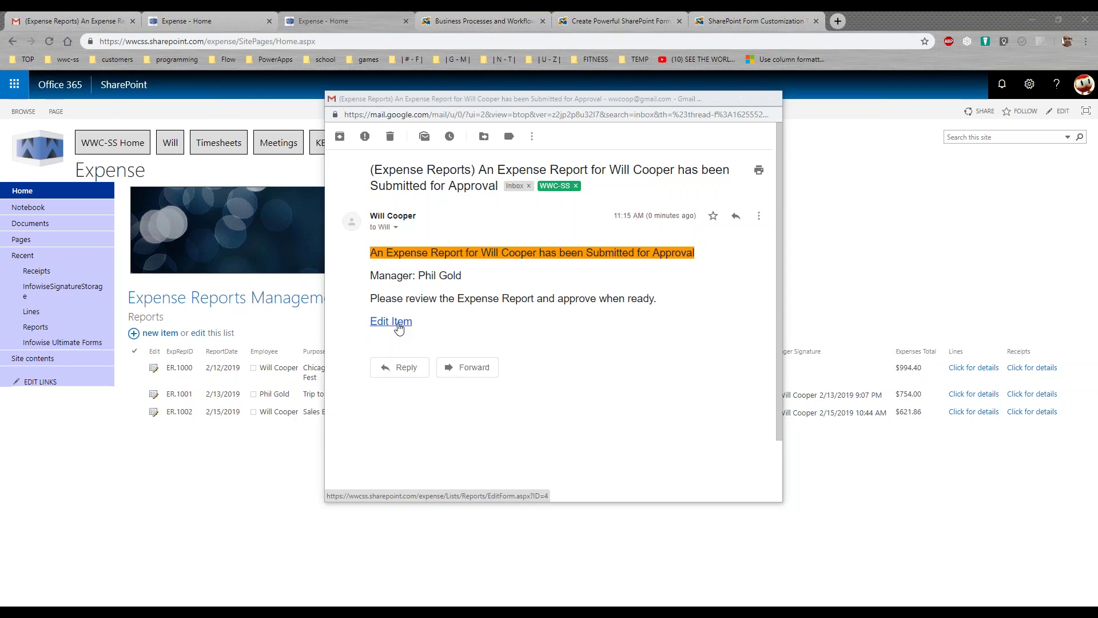
left_click(399, 328)
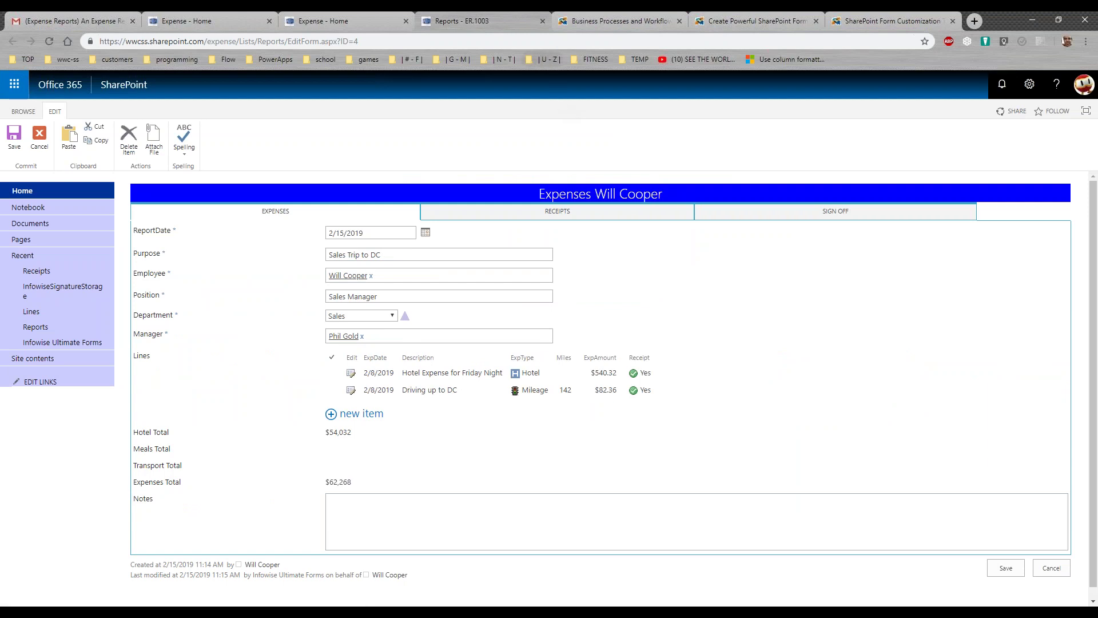
Close the ER.1003 tab, refresh the Expense - Home list, and open ER.1003's edit form
left_click(543, 20)
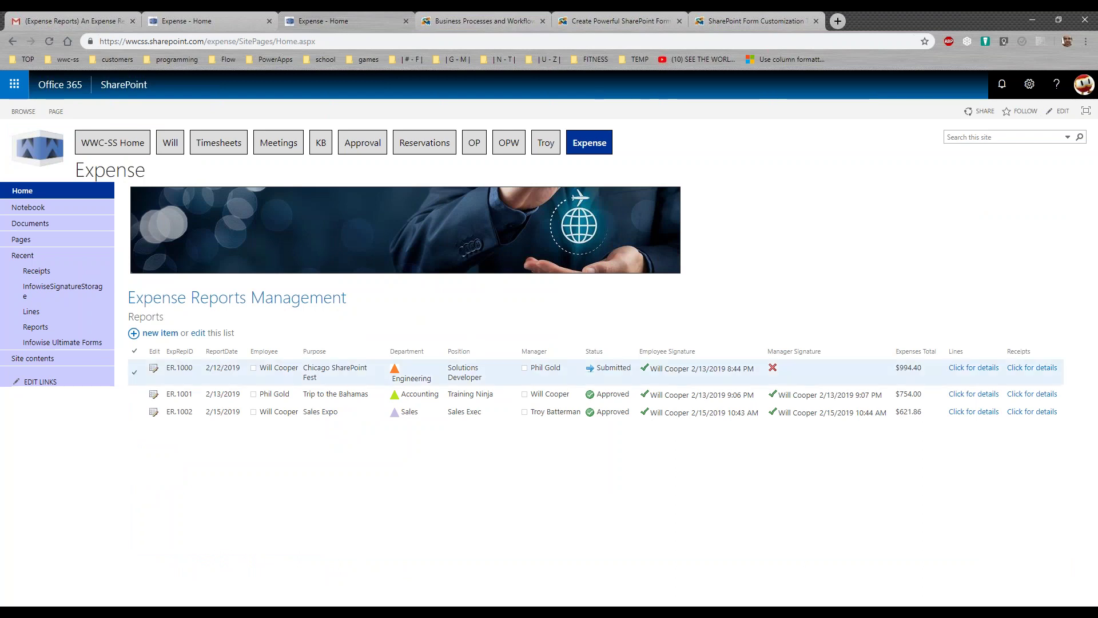
left_click(209, 19)
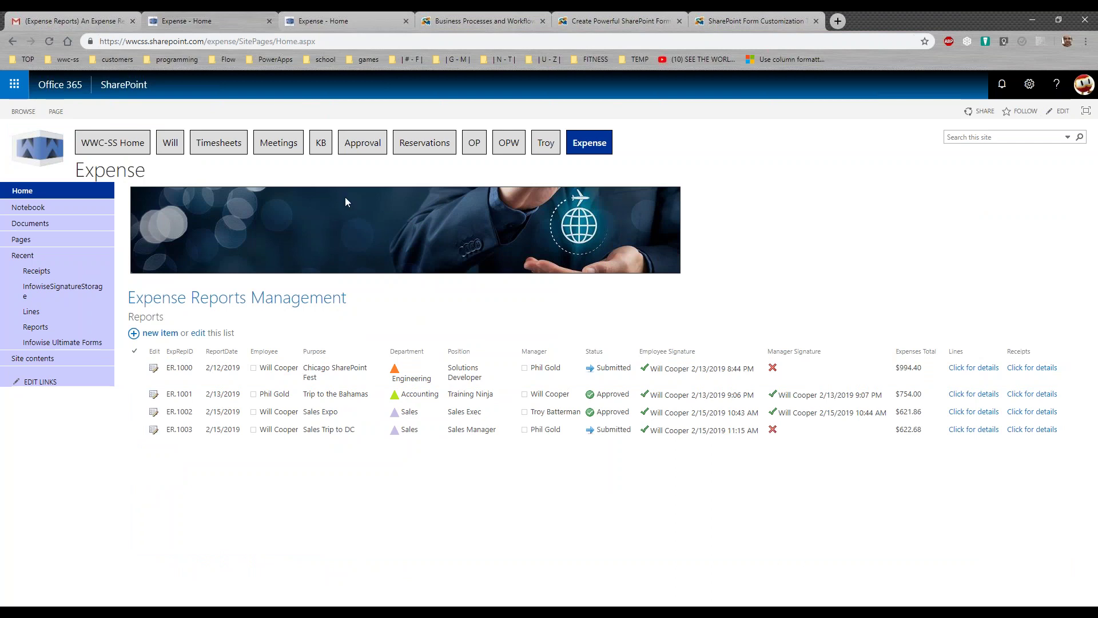
key("F5")
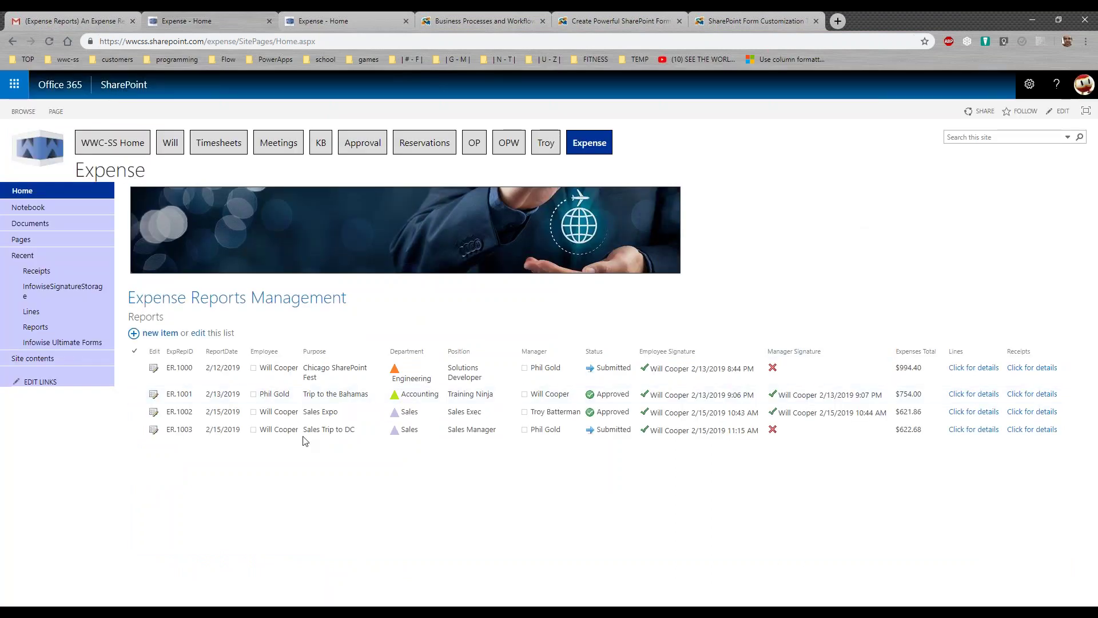
left_click(153, 430)
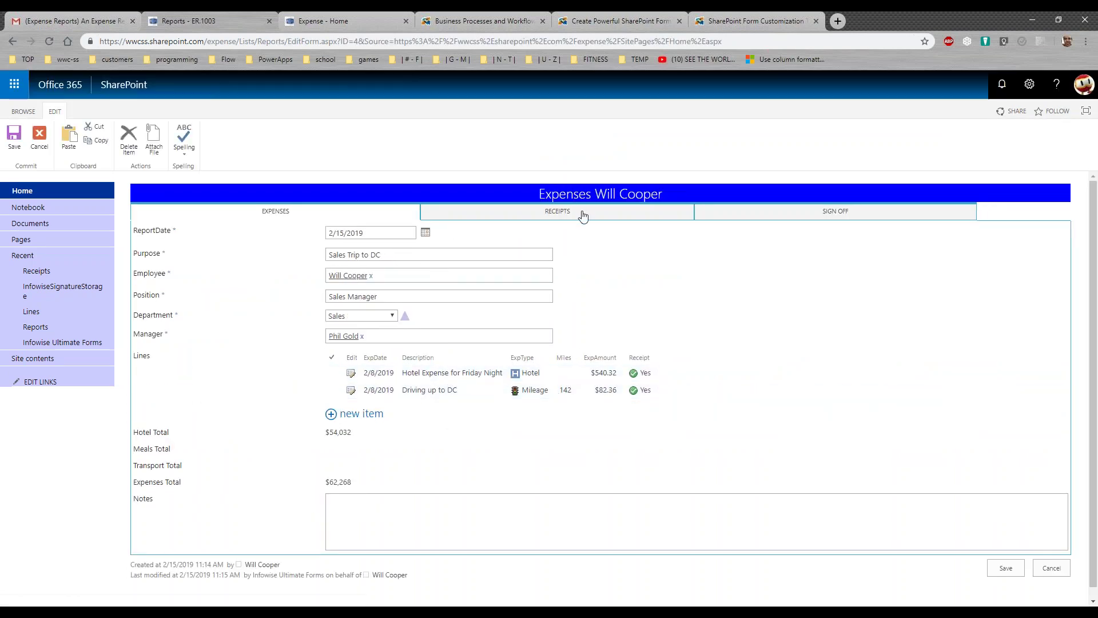
Set ER.1003's approval action to Approve, draw the manager signature, and save the report
left_click(582, 213)
left_click(780, 213)
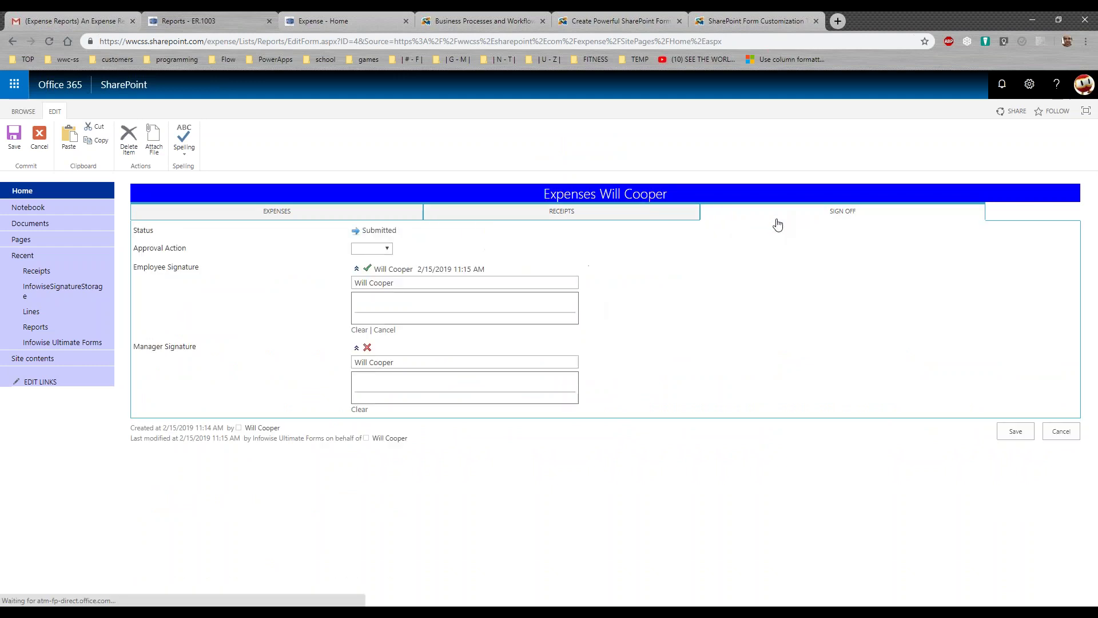
left_click(389, 249)
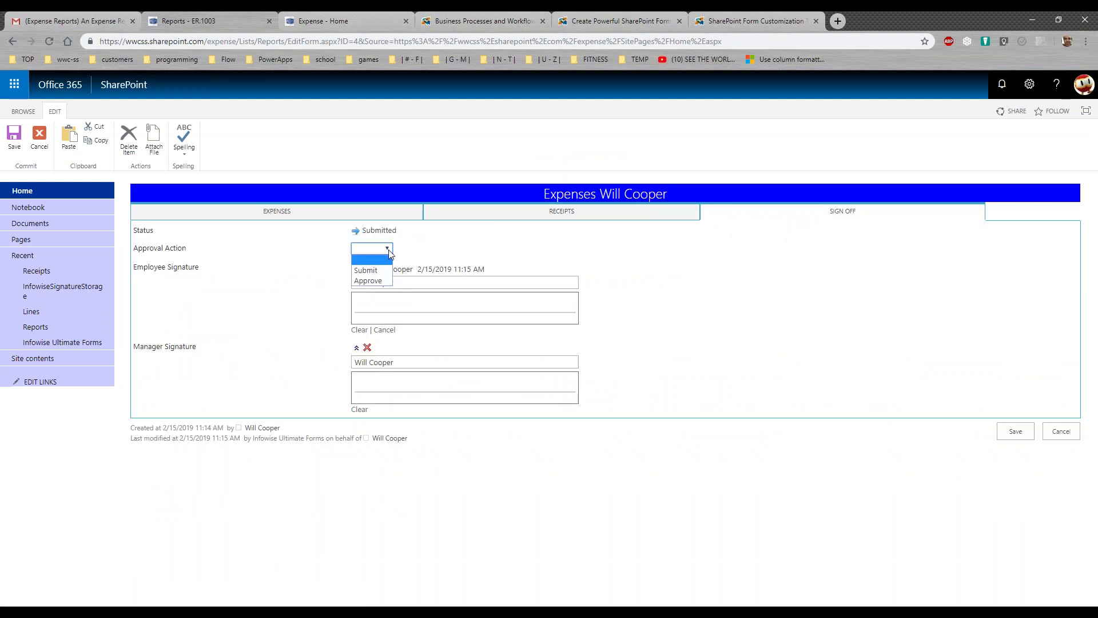
left_click(385, 276)
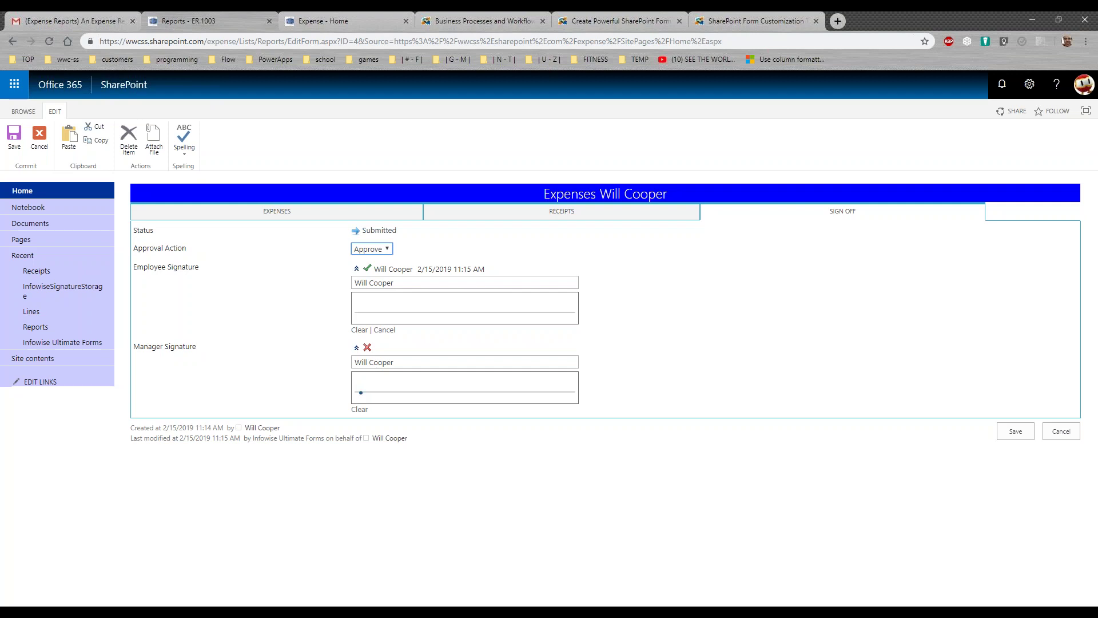
mouse_move(373, 378)
left_mouse_down()
mouse_move(383, 394)
mouse_move(394, 381)
mouse_move(444, 377)
mouse_move(430, 402)
mouse_move(407, 382)
mouse_move(418, 372)
left_mouse_up()
left_click(1009, 433)
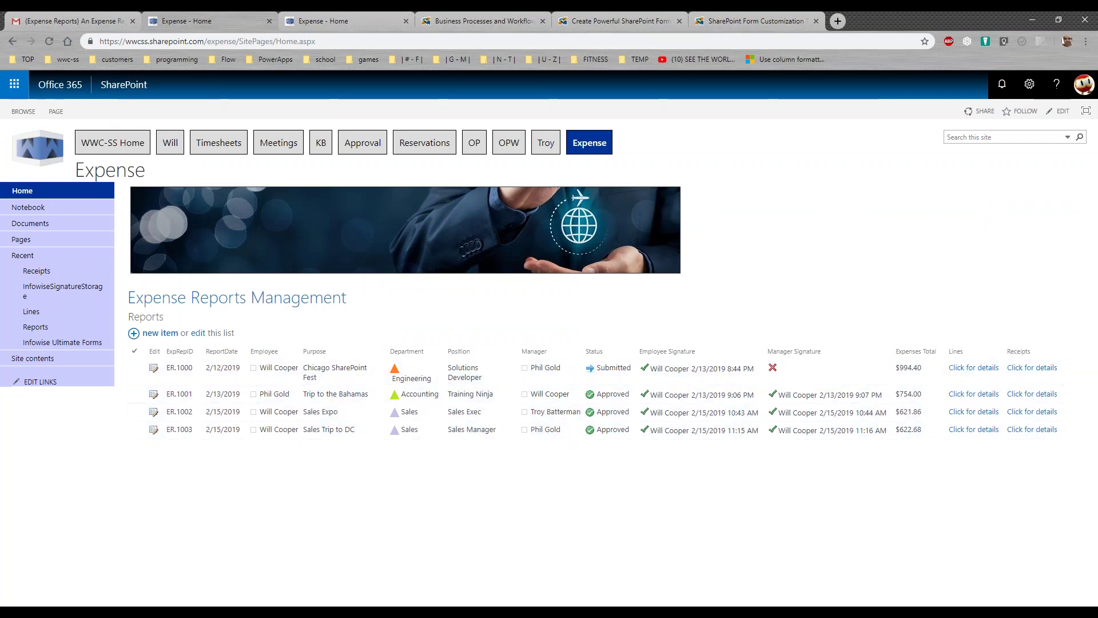
Select ER.1000, run its Email PDF Report action from Run Actions, and close the dialog
left_click(135, 373)
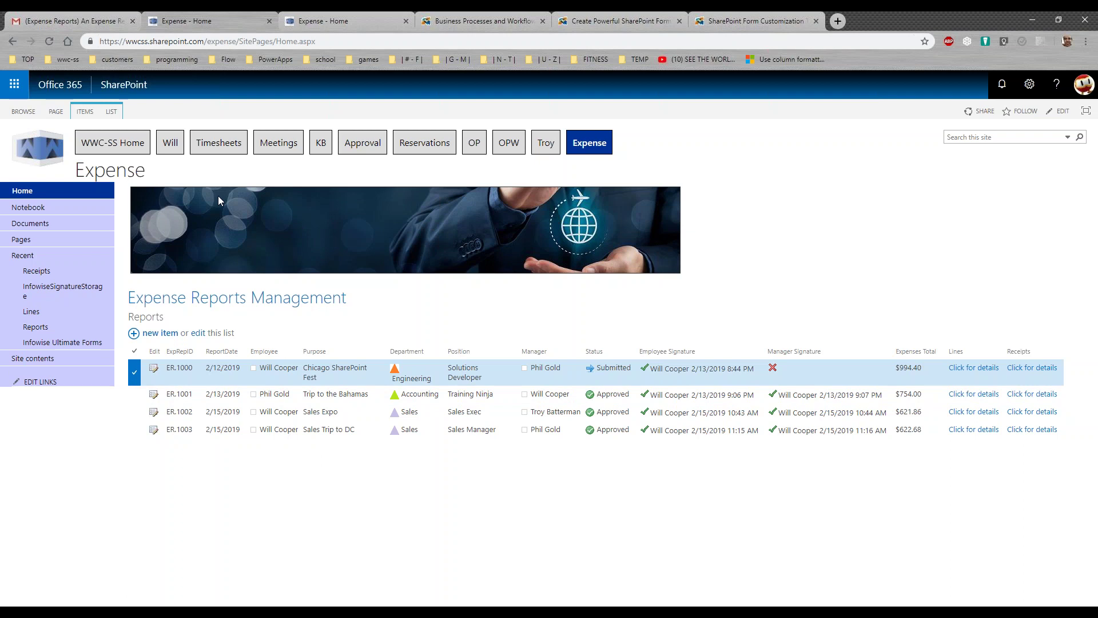
left_click(85, 111)
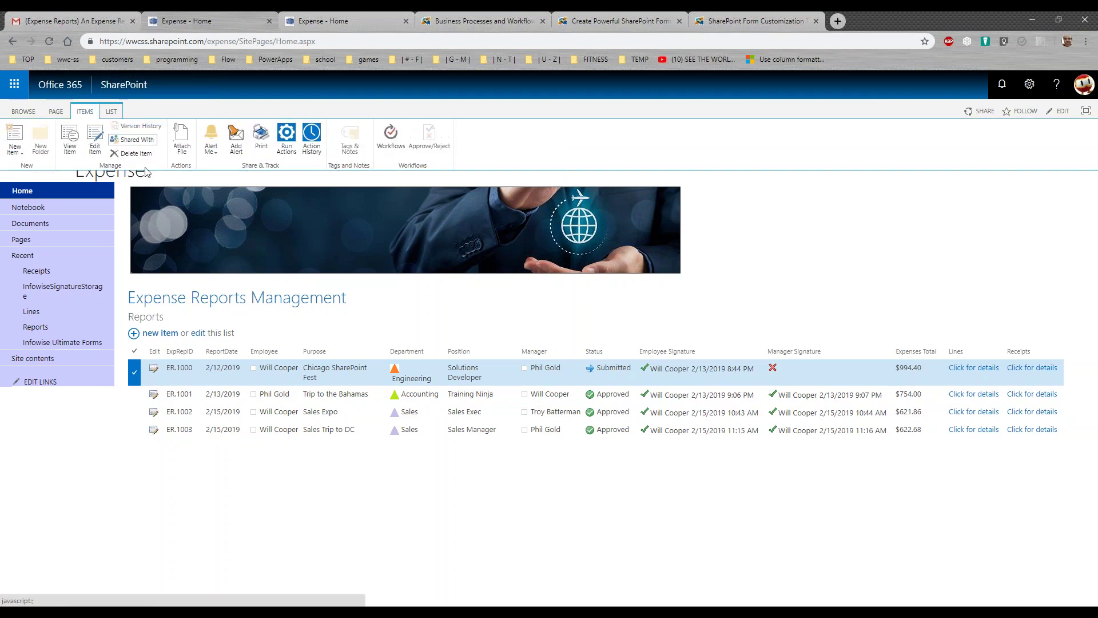
left_click(290, 142)
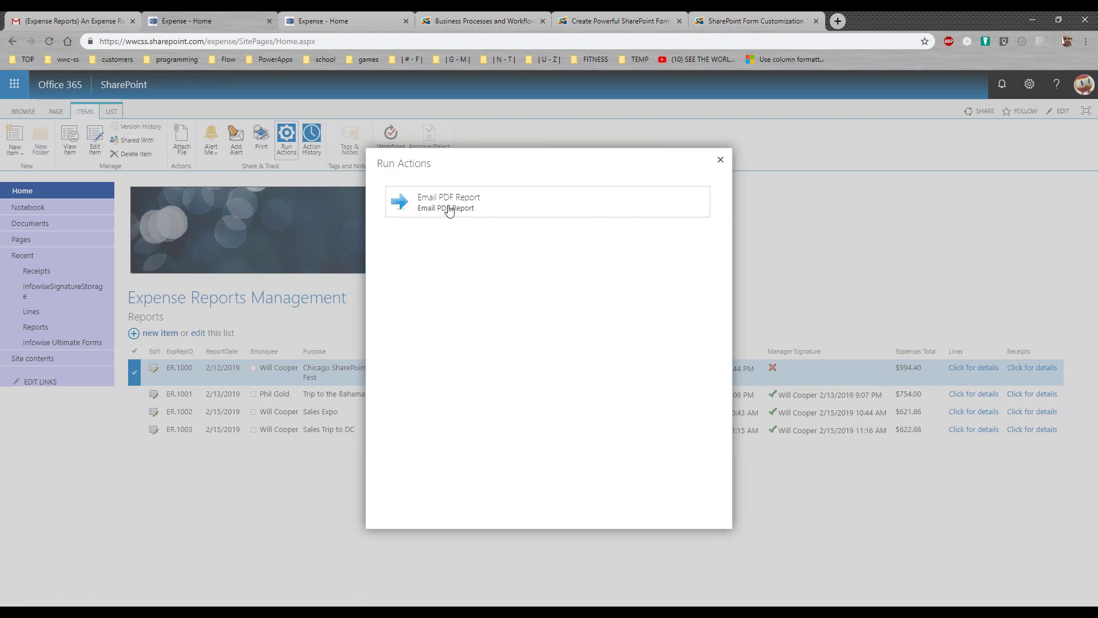
left_click(449, 210)
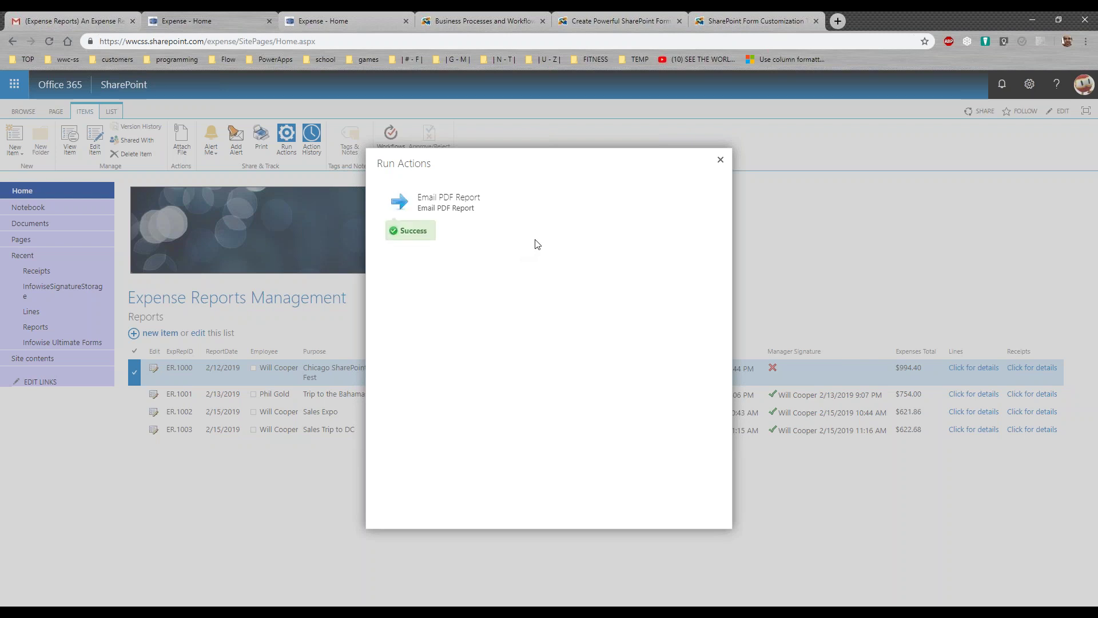
left_click(721, 161)
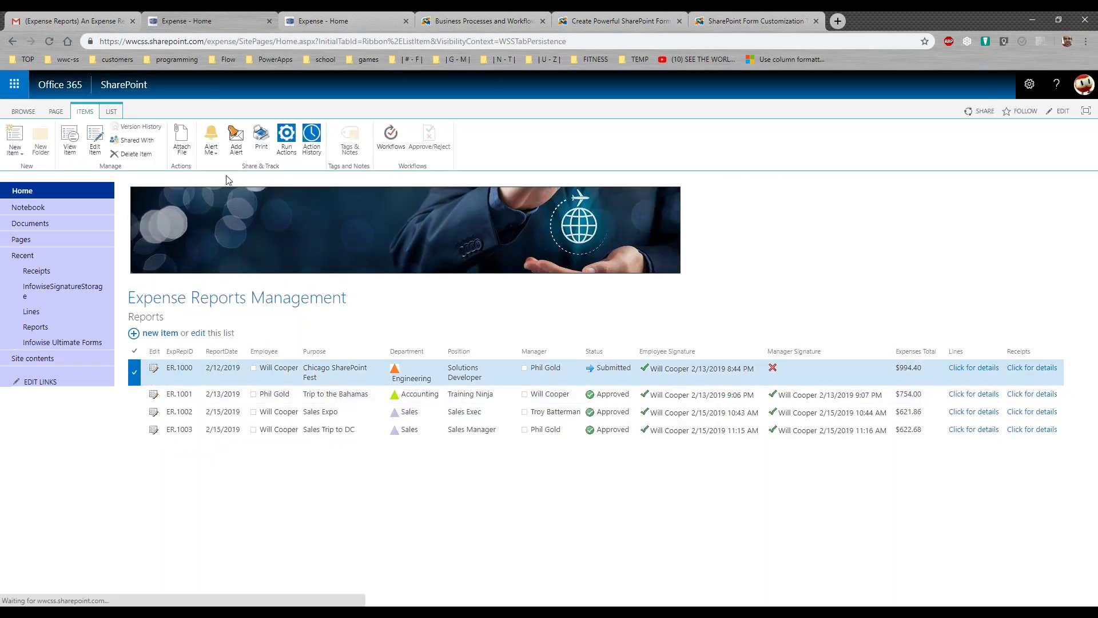
Print-preview ER.1000 and scroll through its lines, $994.40 total and six receipts
left_click(260, 143)
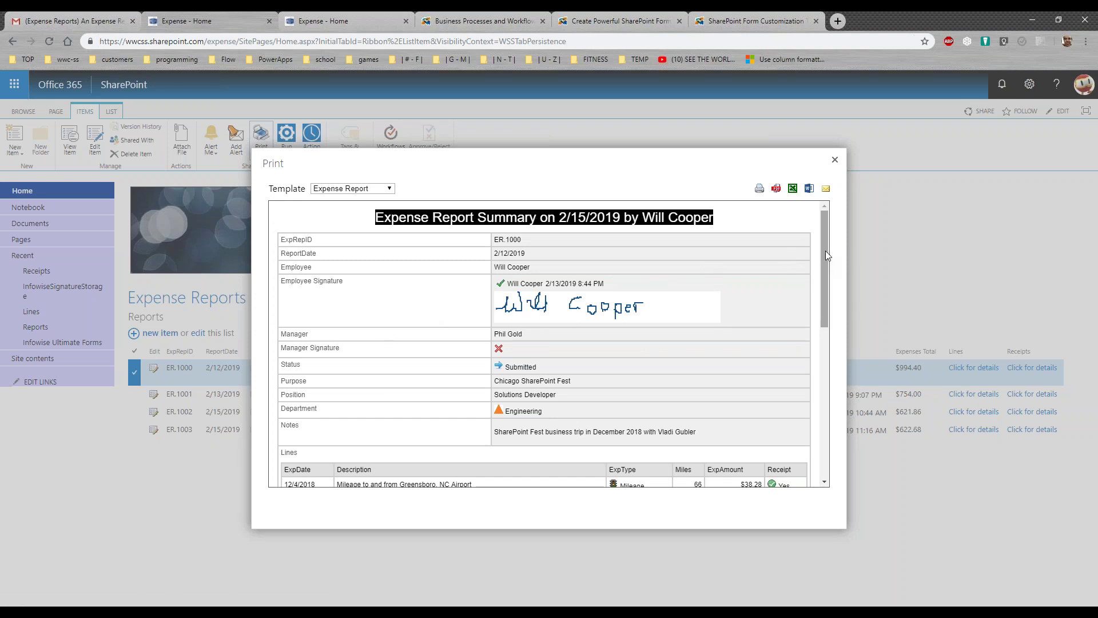
left_click_drag(825, 250, 818, 332)
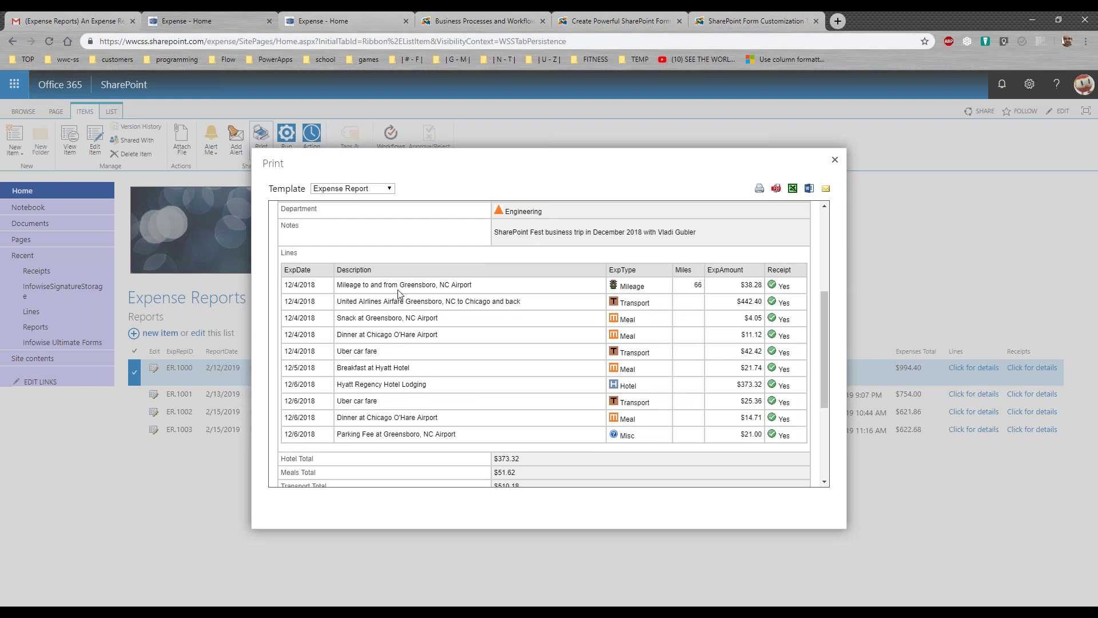
left_click_drag(824, 344, 817, 243)
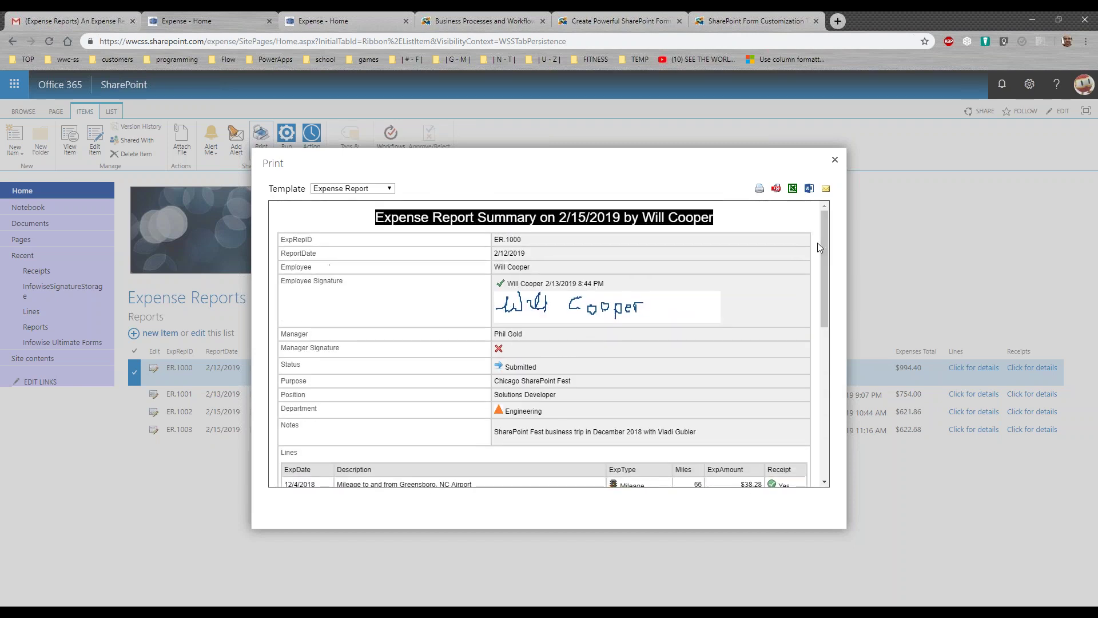
Export the ER.1000 summary to Reports.pdf, review it in Acrobat, then close Acrobat and the preview
left_click(776, 189)
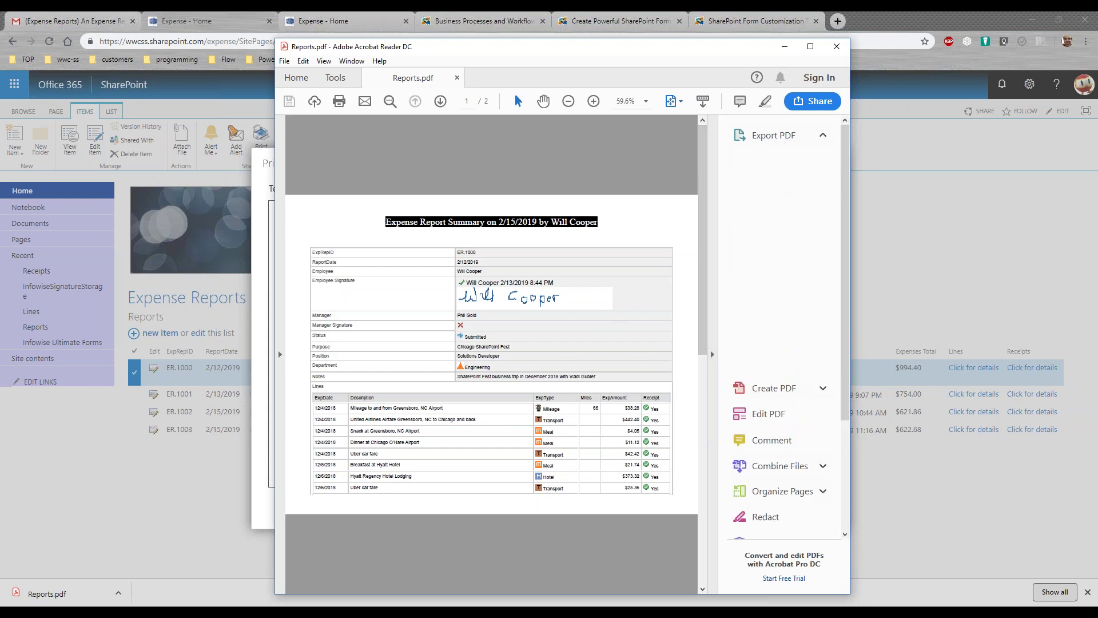
left_click(836, 46)
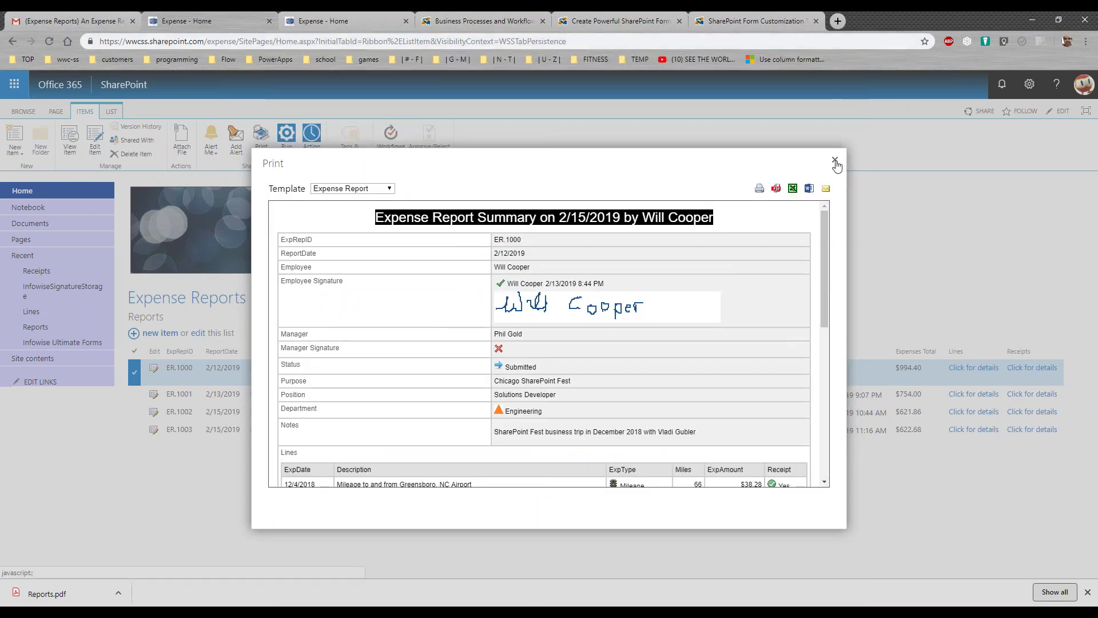
left_click(834, 160)
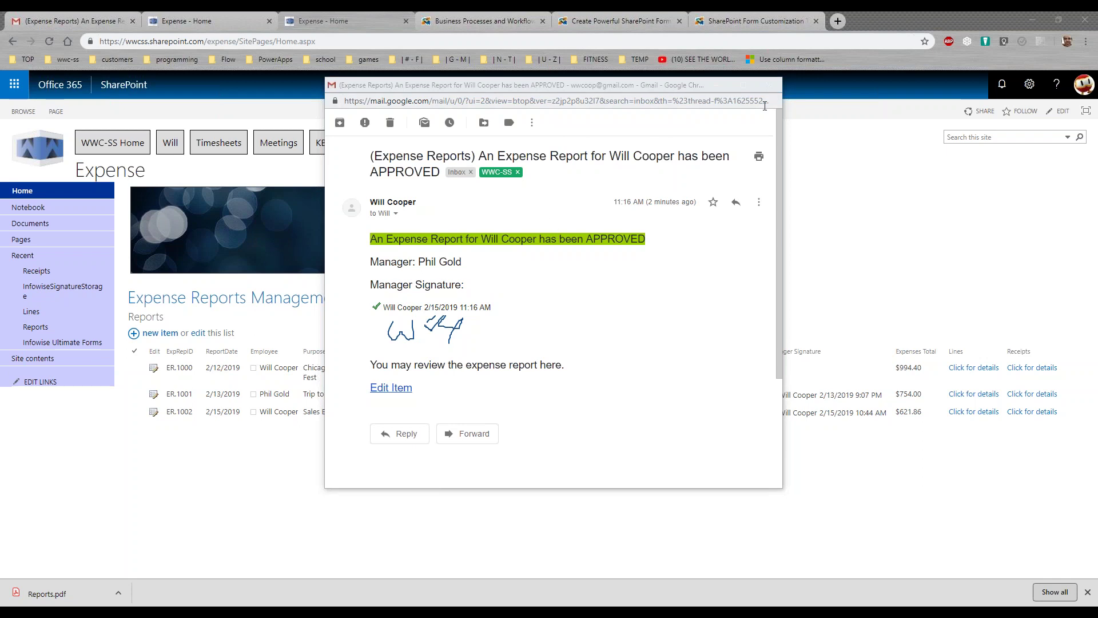
Close the Gmail approval notice and the Chicago SharePoint Fest PDF report email windows
left_click(770, 85)
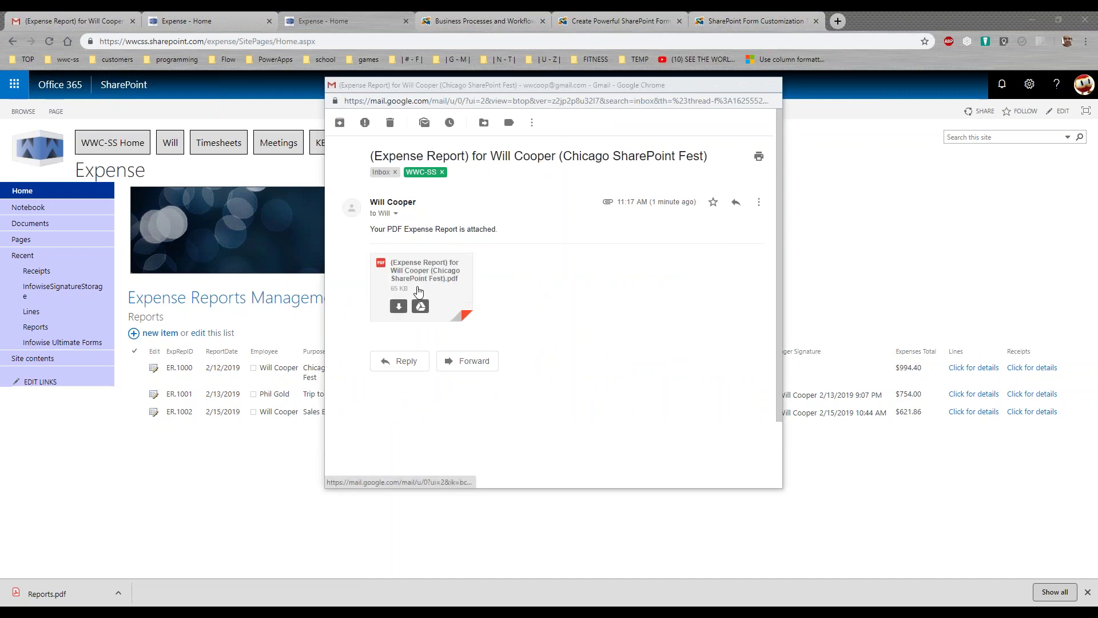
left_click(770, 86)
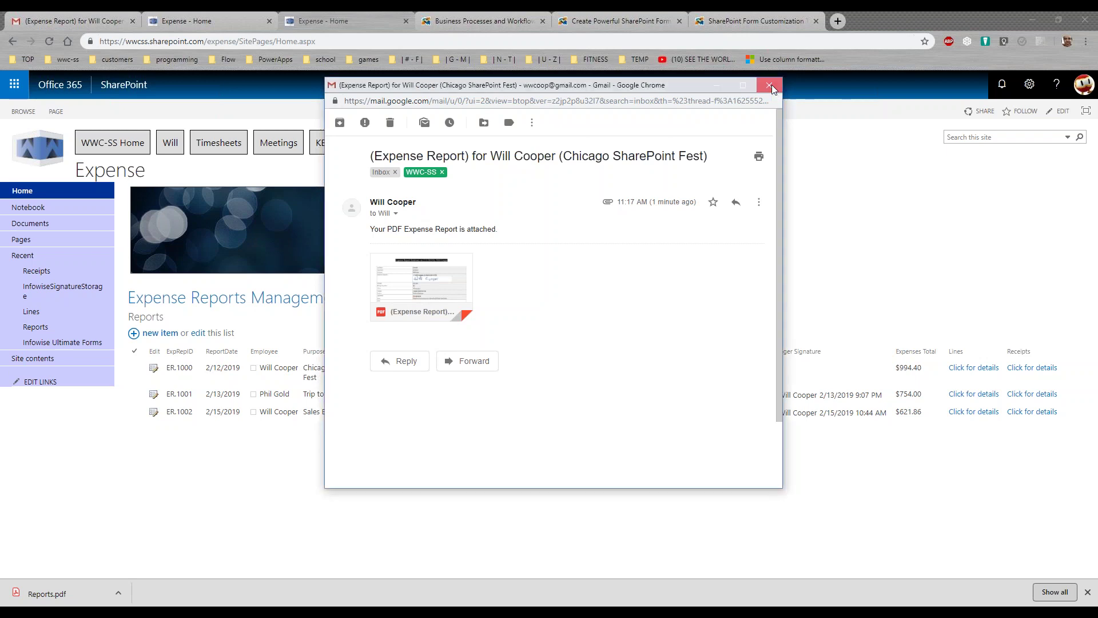
Dismiss the download bar and open Design from the Reports list's LIST ribbon
left_click(1087, 591)
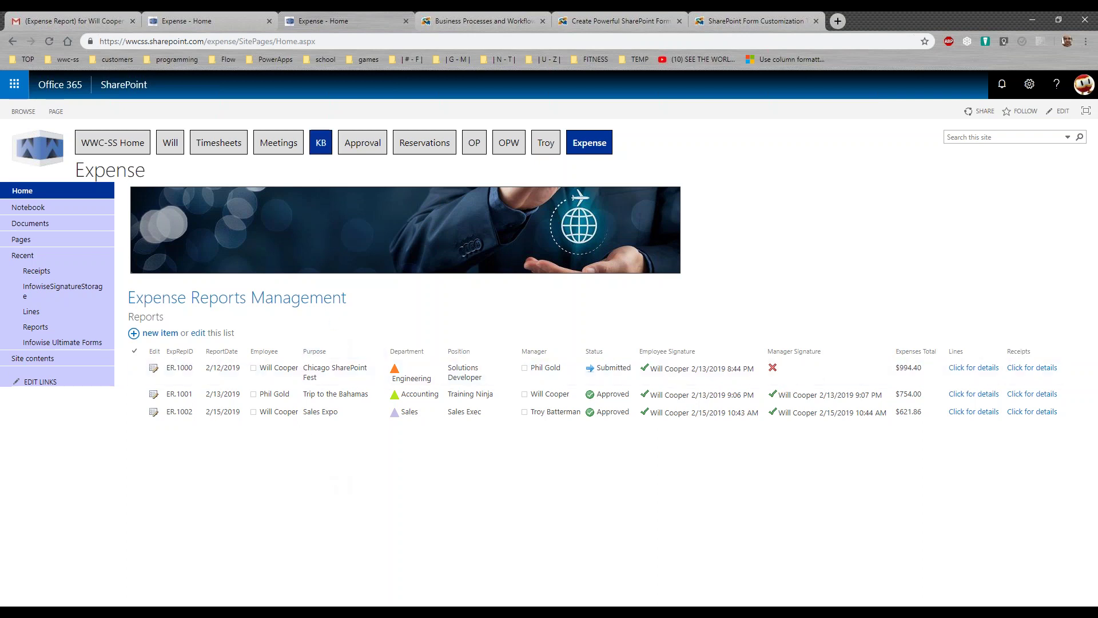
left_click(149, 324)
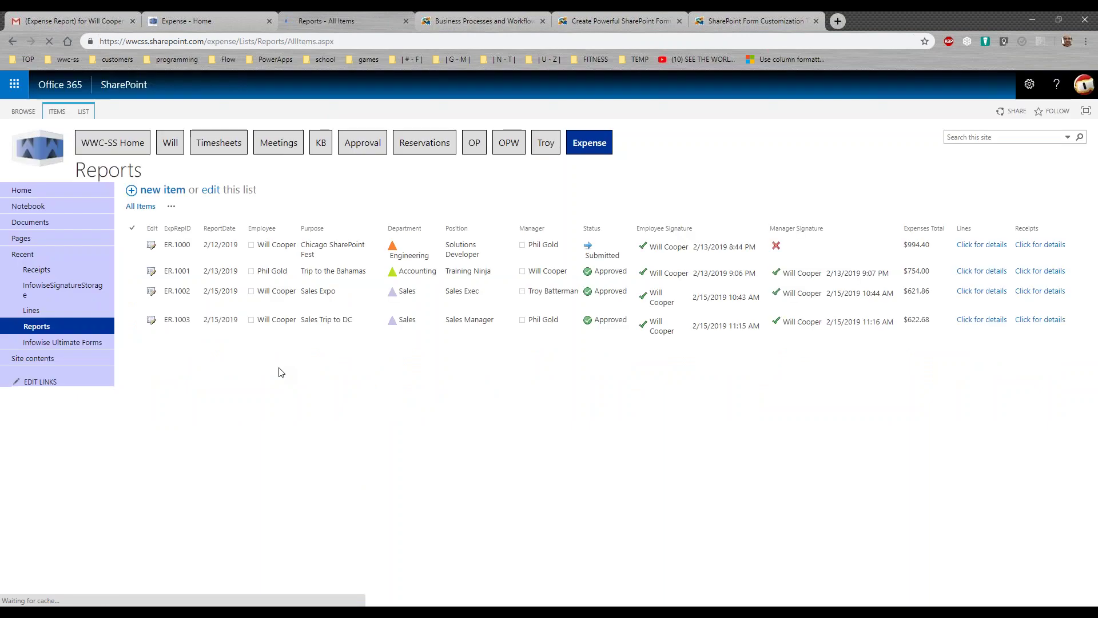
left_click(87, 116)
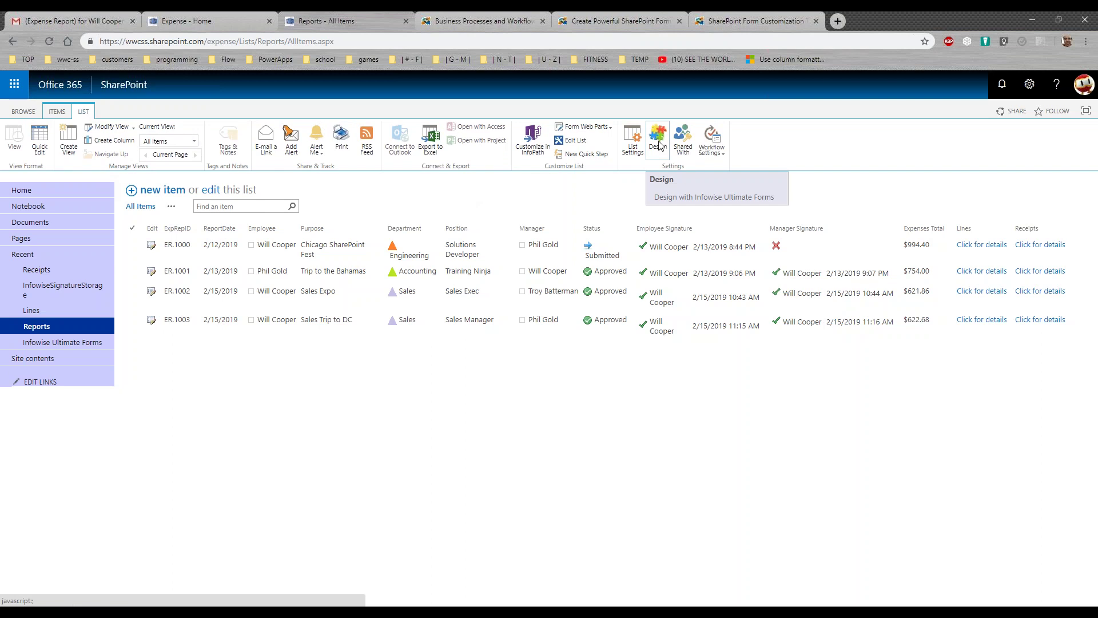
left_click(659, 146)
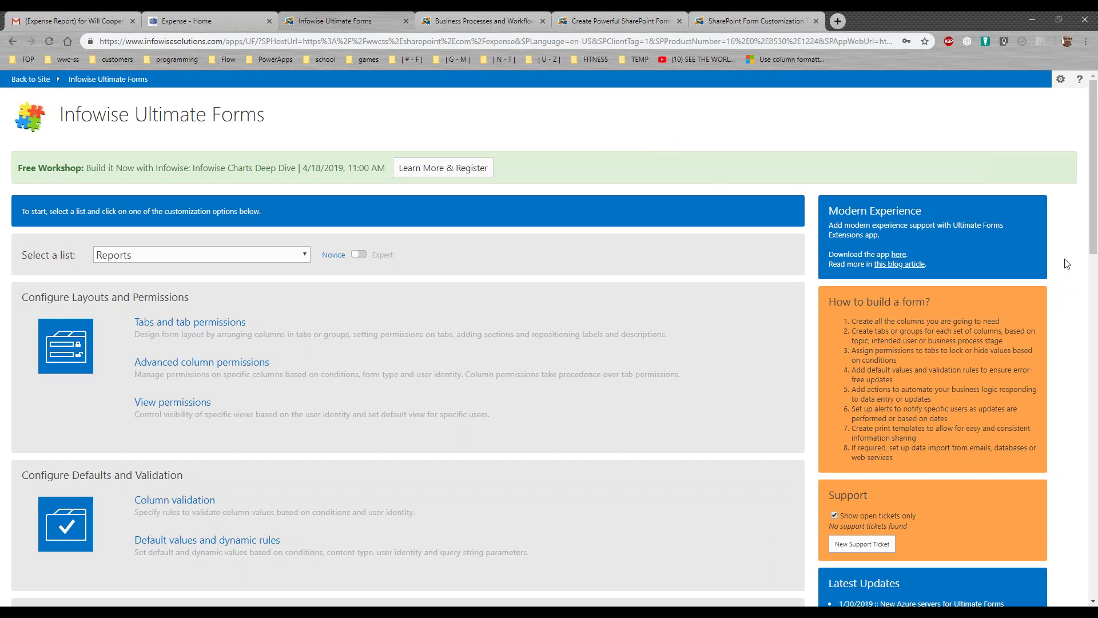
Open the Reports Color choice settings and select the Department column
left_click_drag(1094, 196, 1096, 247)
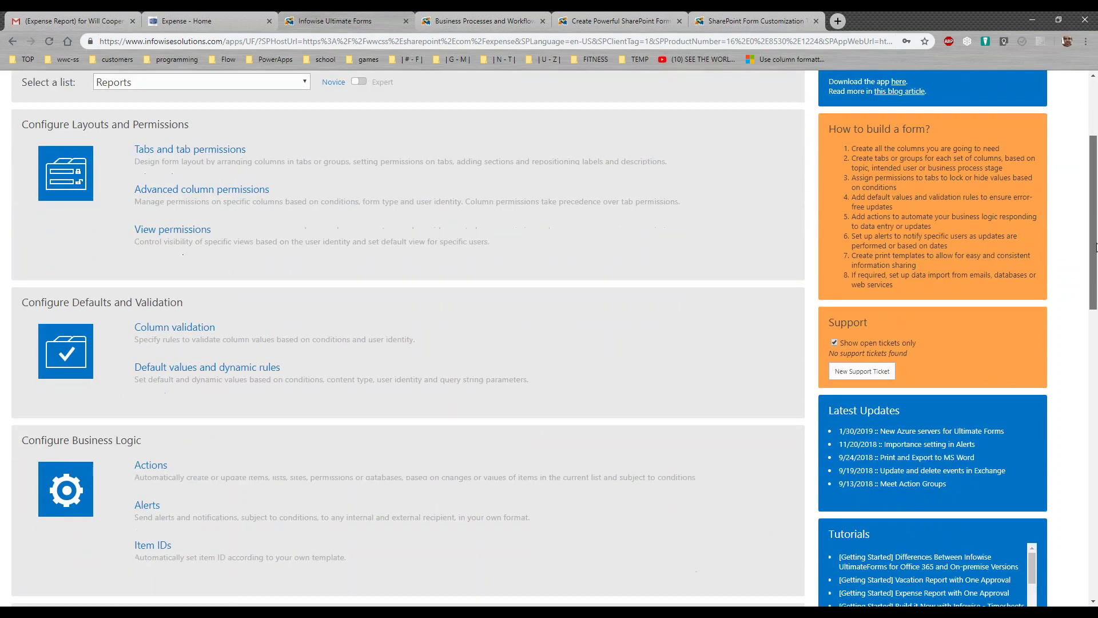
scroll(697, 330, "up", 3)
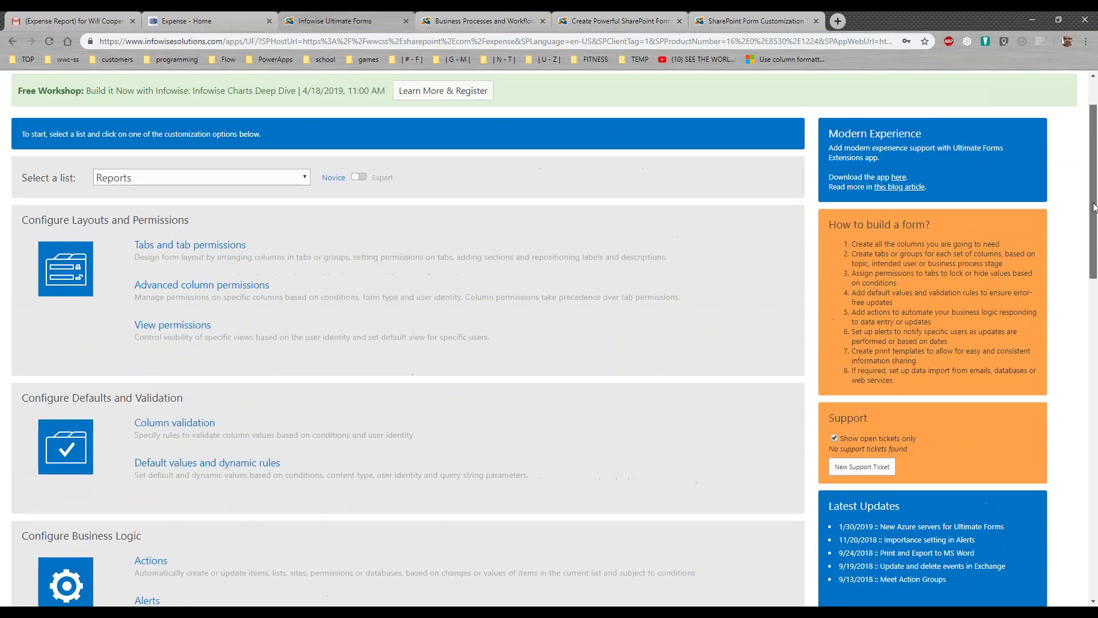
left_click_drag(1095, 171, 1096, 510)
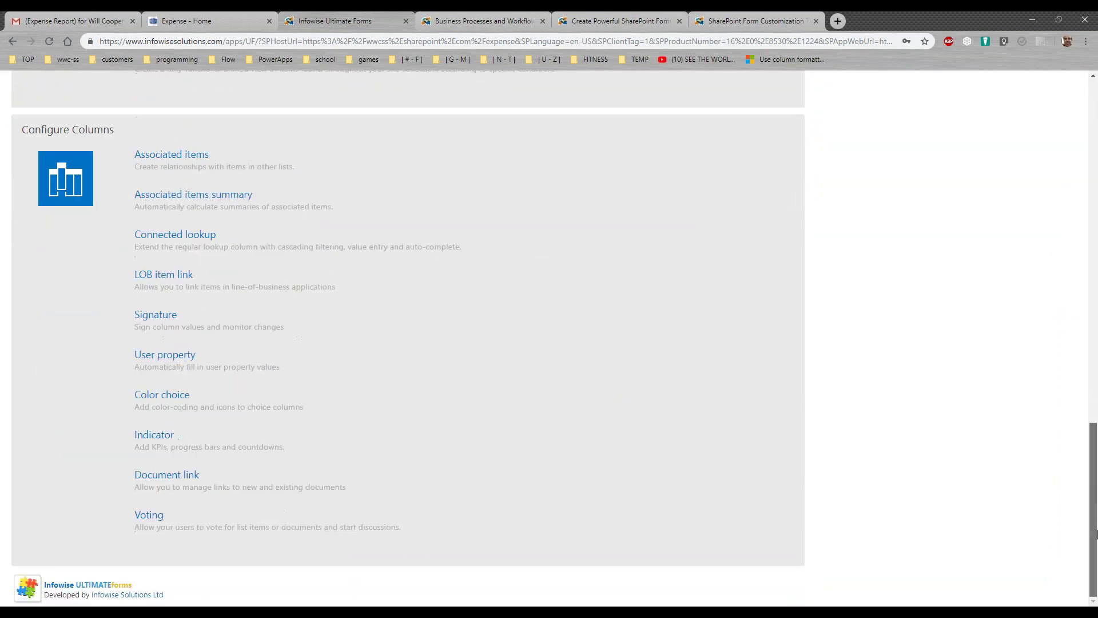
left_click(183, 399)
left_click(264, 183)
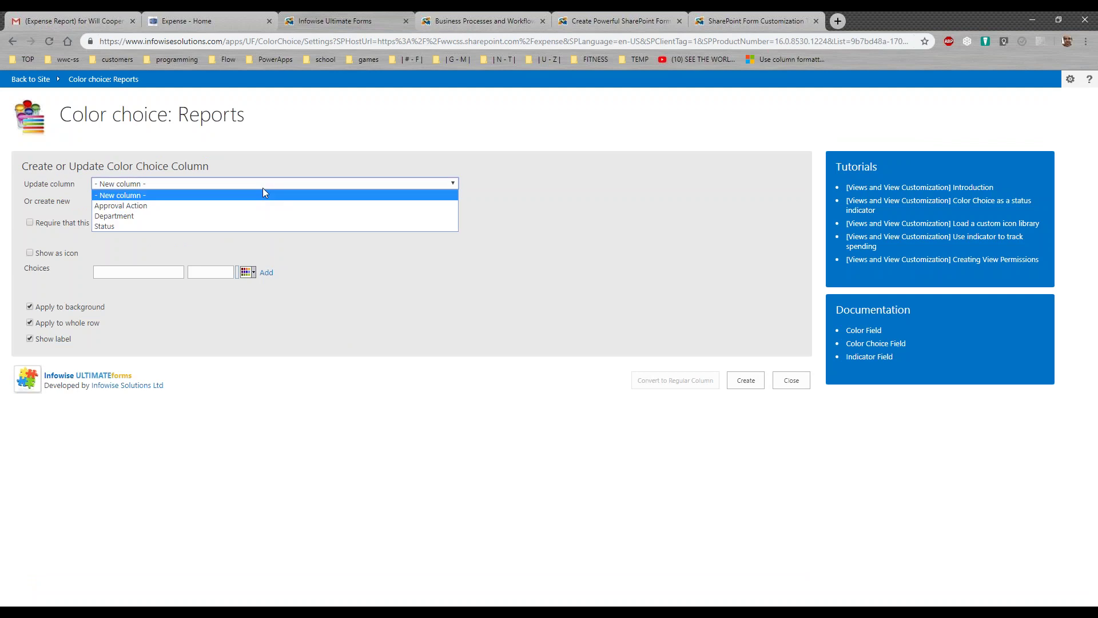
left_click(259, 216)
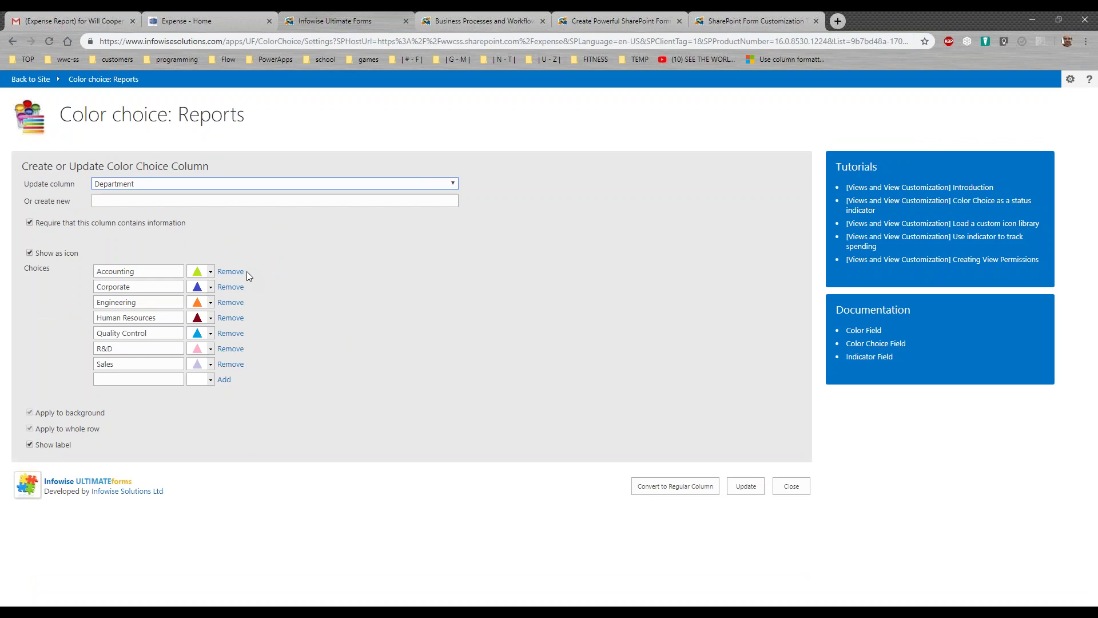
Browse icon sets 1–5 for Accounting, keep its original icon, and close the Color choice settings
left_click(210, 272)
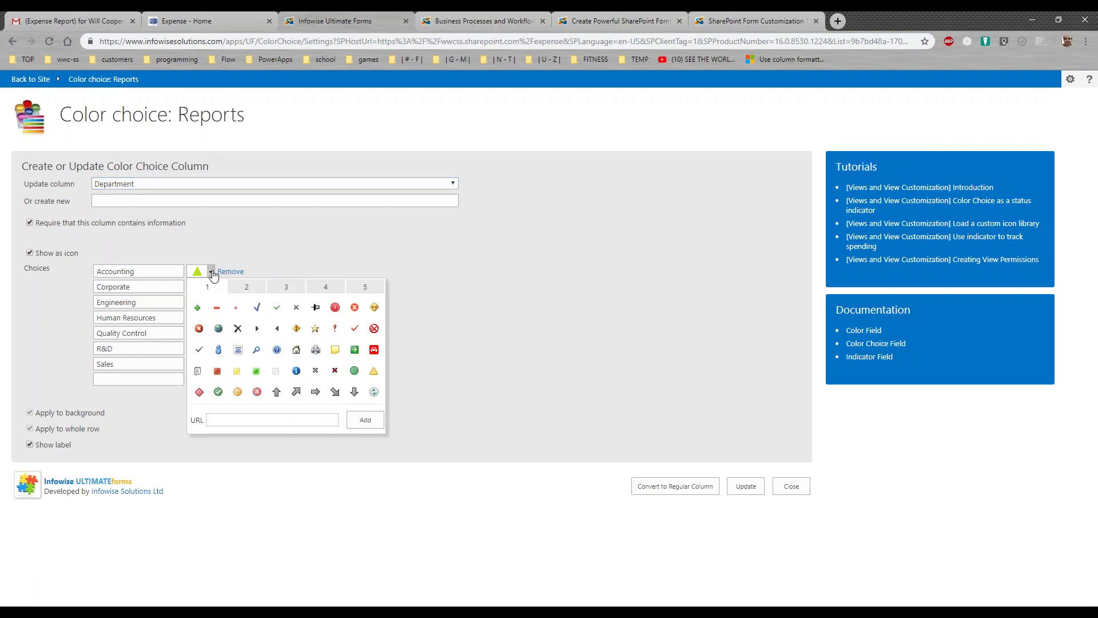
left_click(258, 289)
left_click(292, 291)
left_click(326, 289)
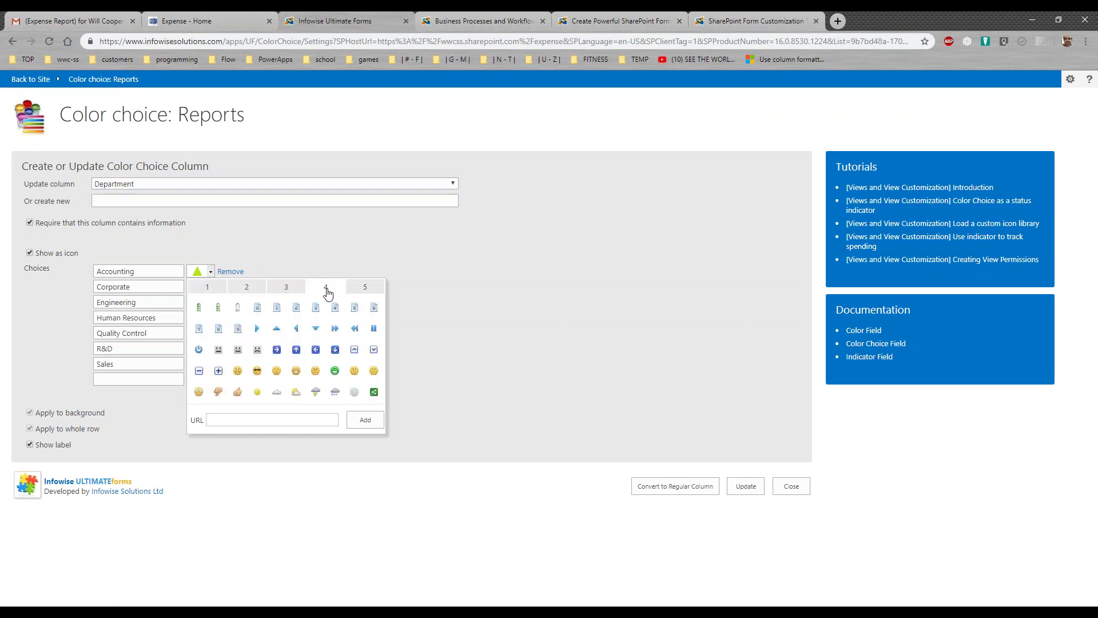
left_click(367, 292)
left_click(219, 289)
left_click(334, 264)
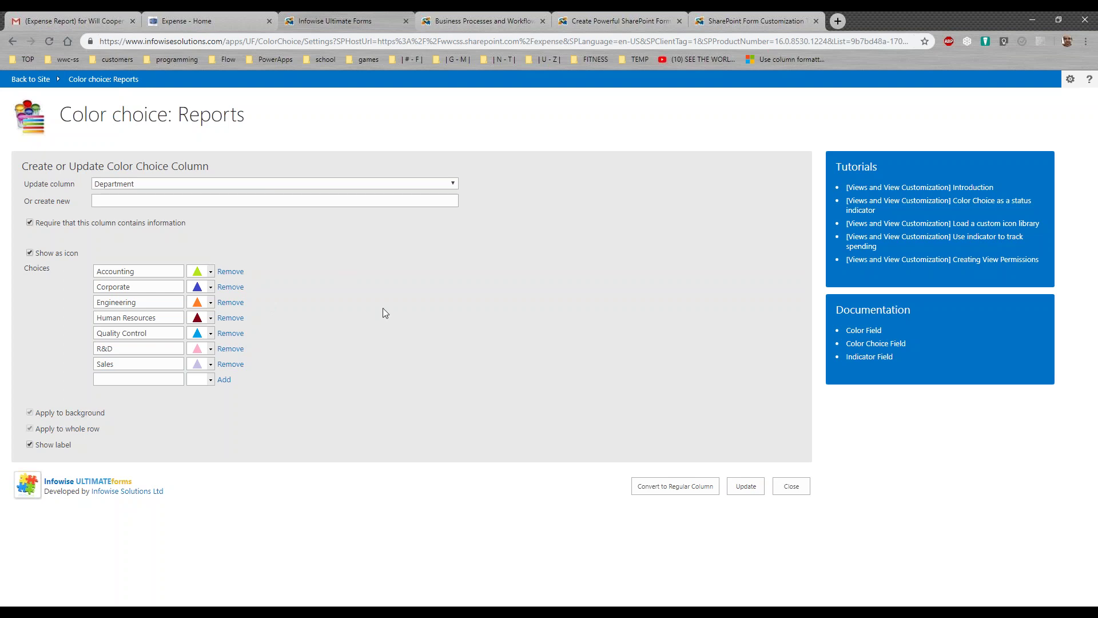
left_click(792, 490)
scroll(1044, 427, "down", 10)
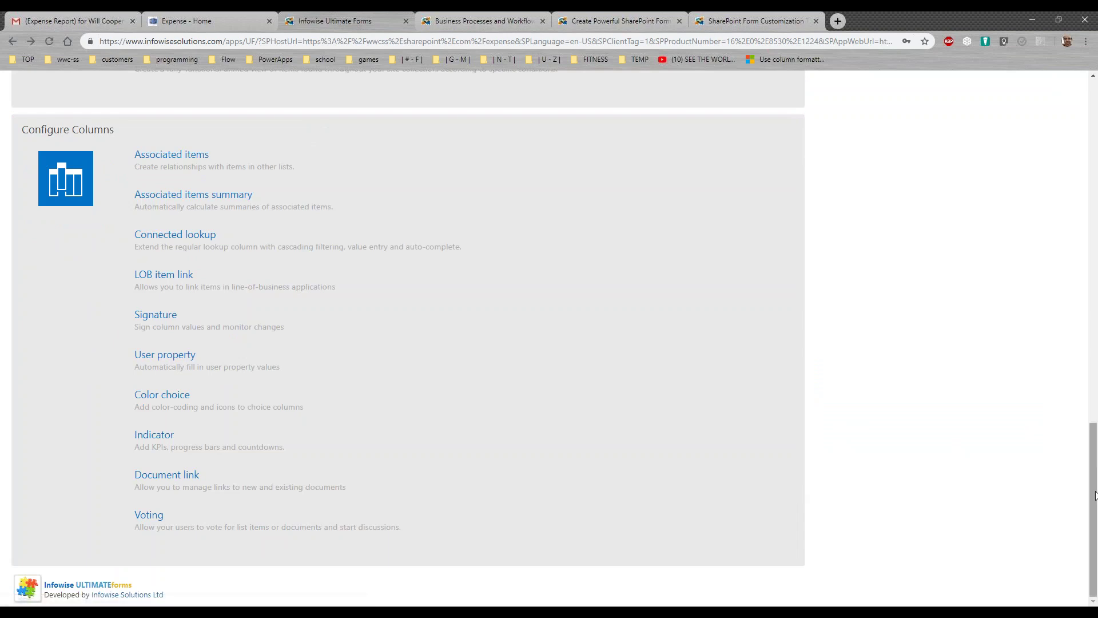
left_click_drag(1095, 496, 1095, 482)
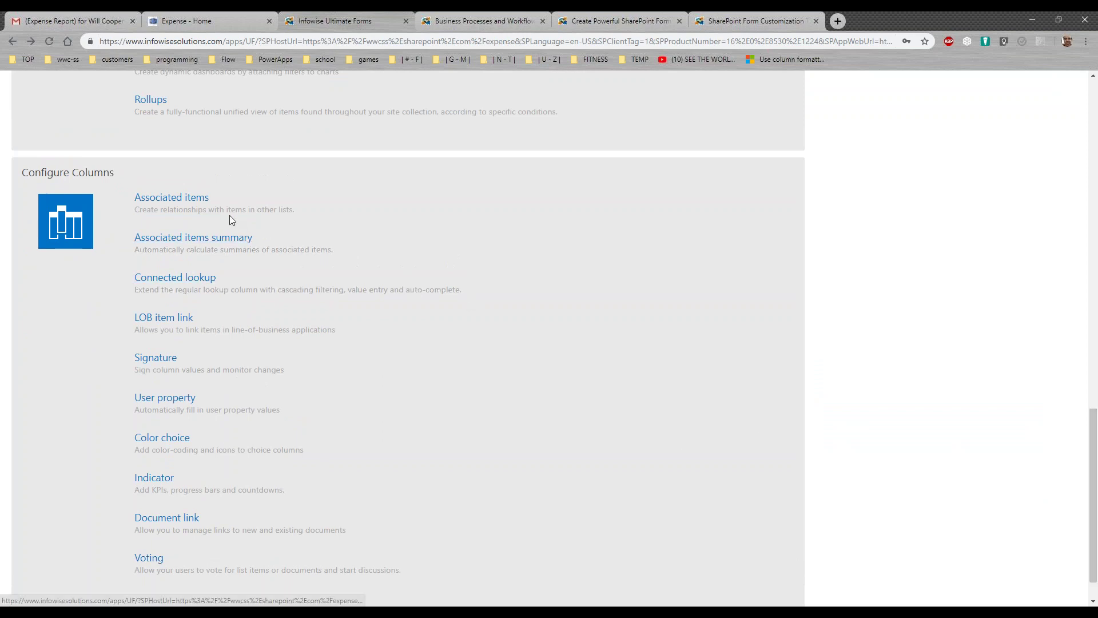
left_click(203, 200)
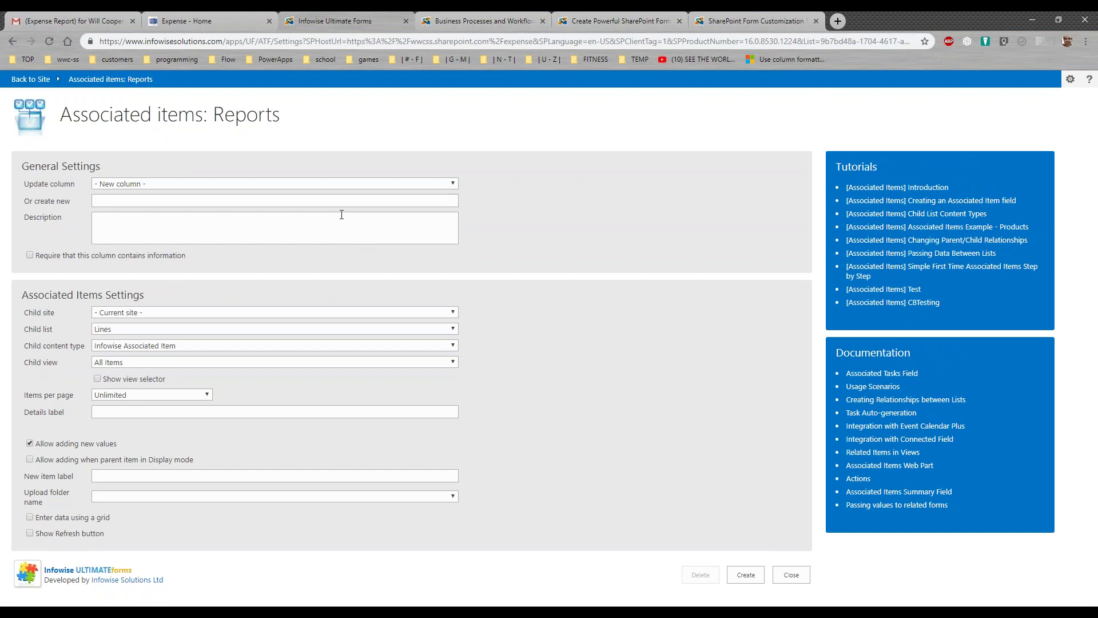
left_click(211, 183)
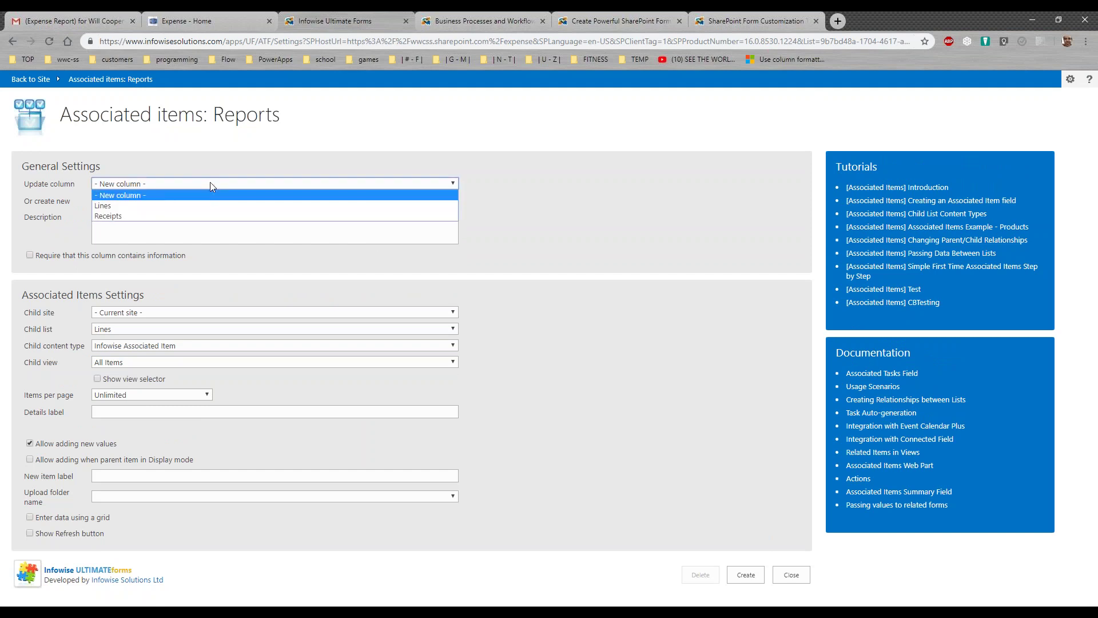
left_click(211, 184)
left_click(210, 184)
left_click(210, 206)
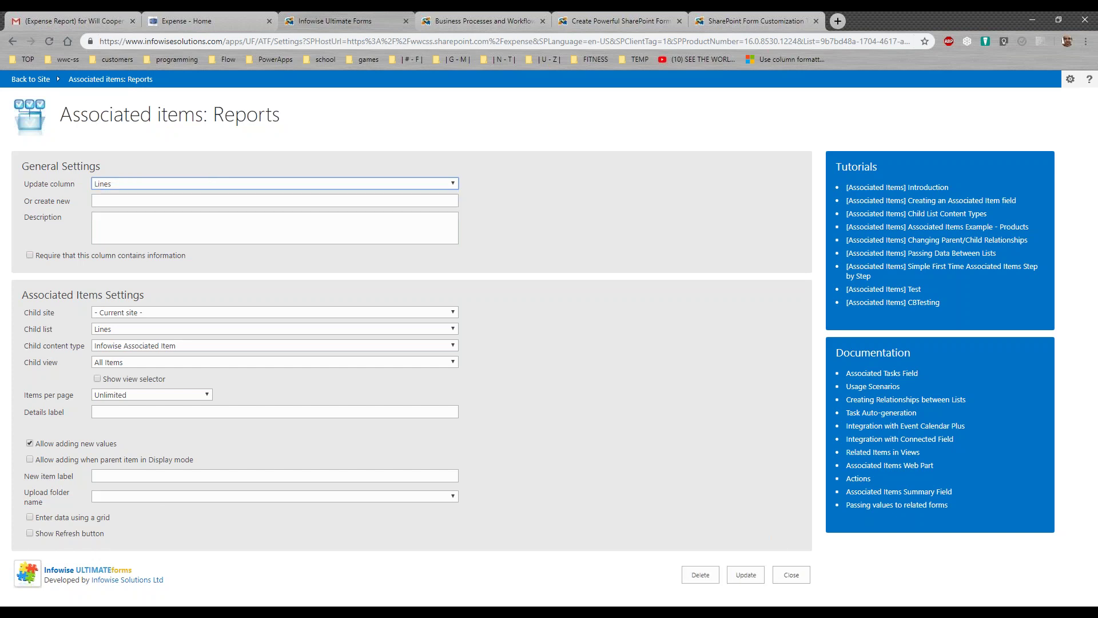
left_click(239, 345)
left_click(239, 345)
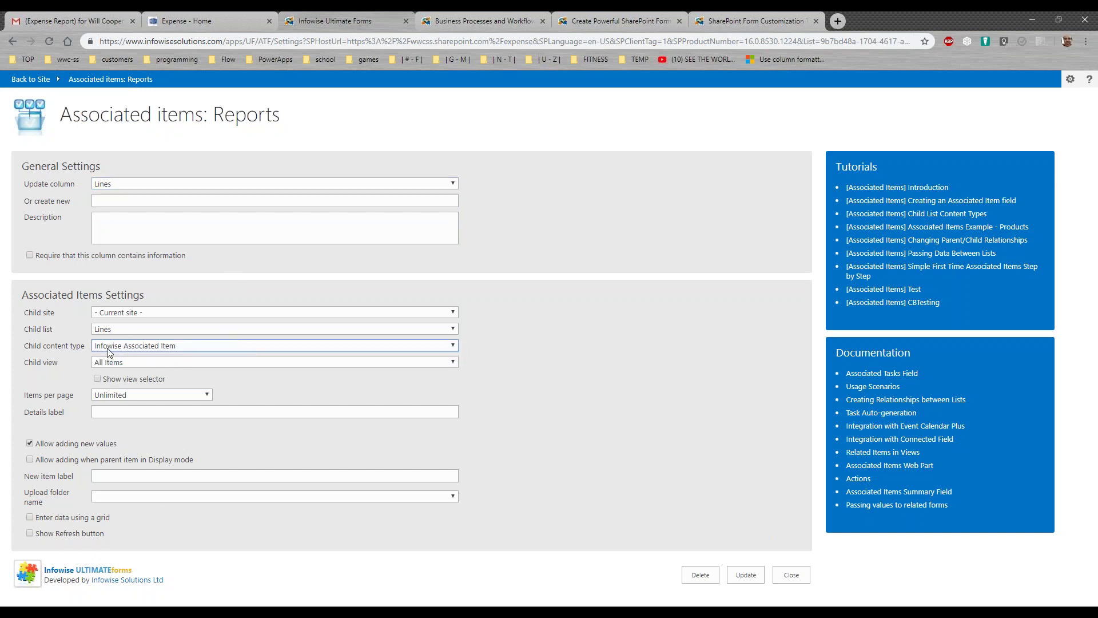
left_click(118, 328)
left_click(121, 327)
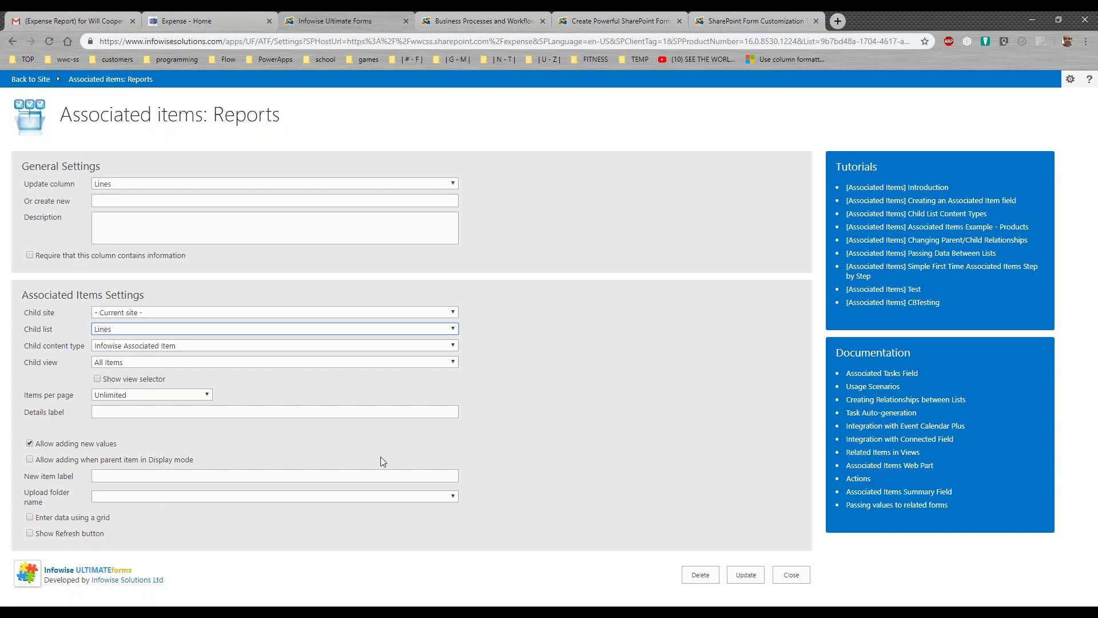
left_click(791, 574)
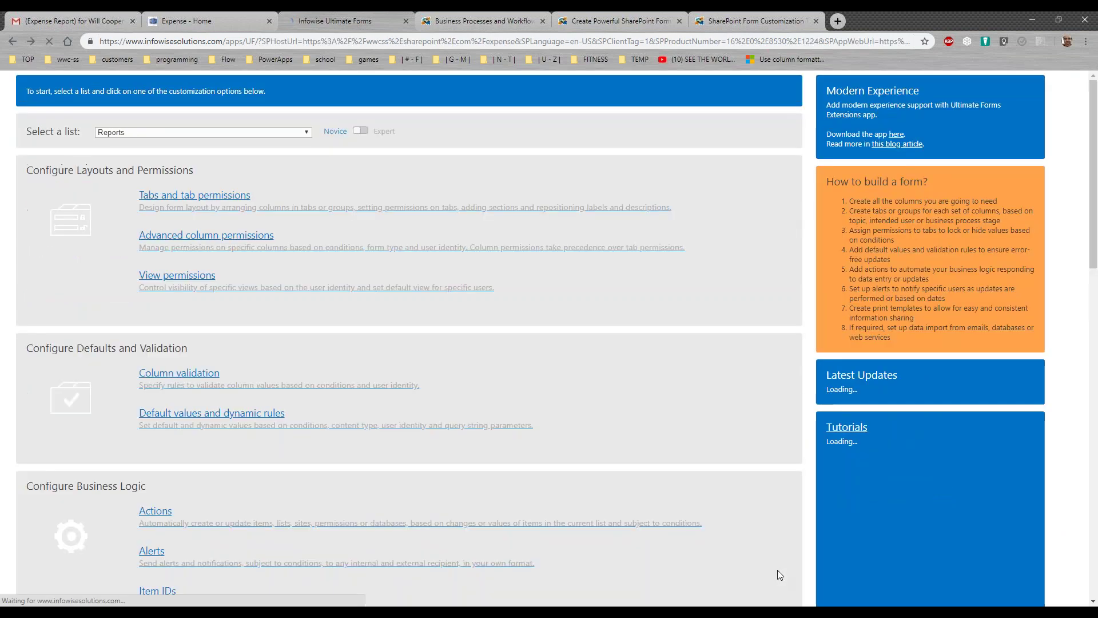
scroll(985, 451, "down", 10)
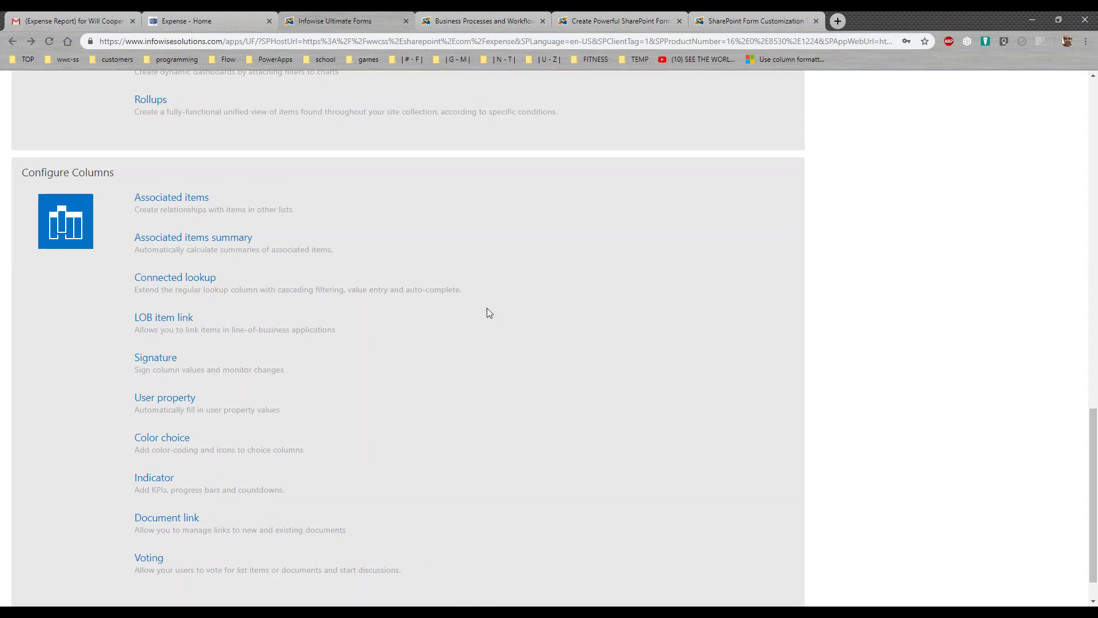
left_click(232, 240)
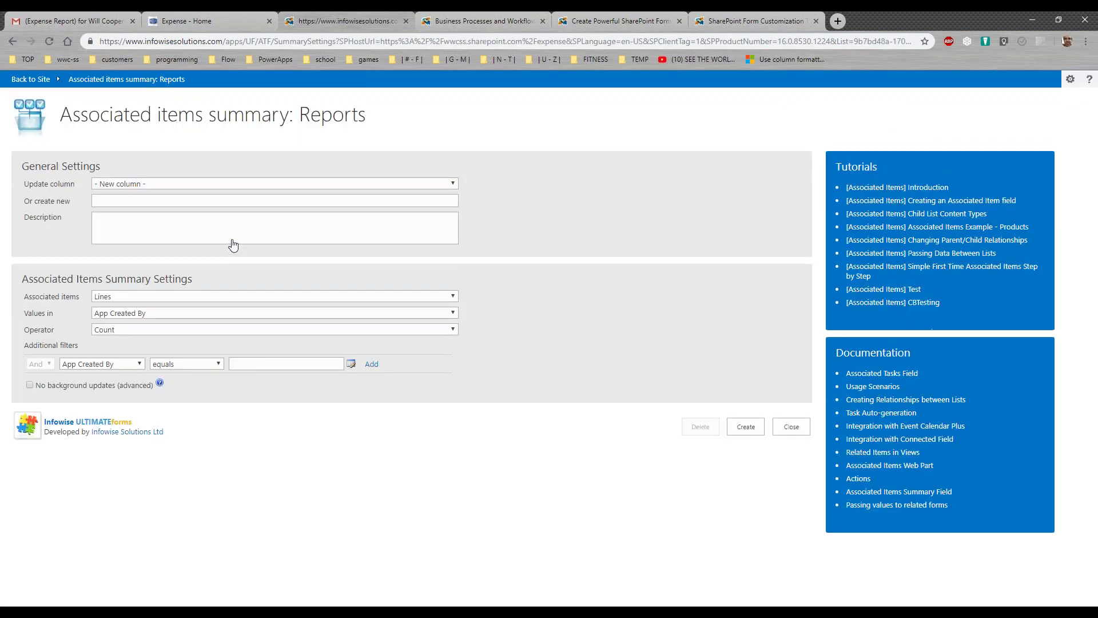
left_click(211, 185)
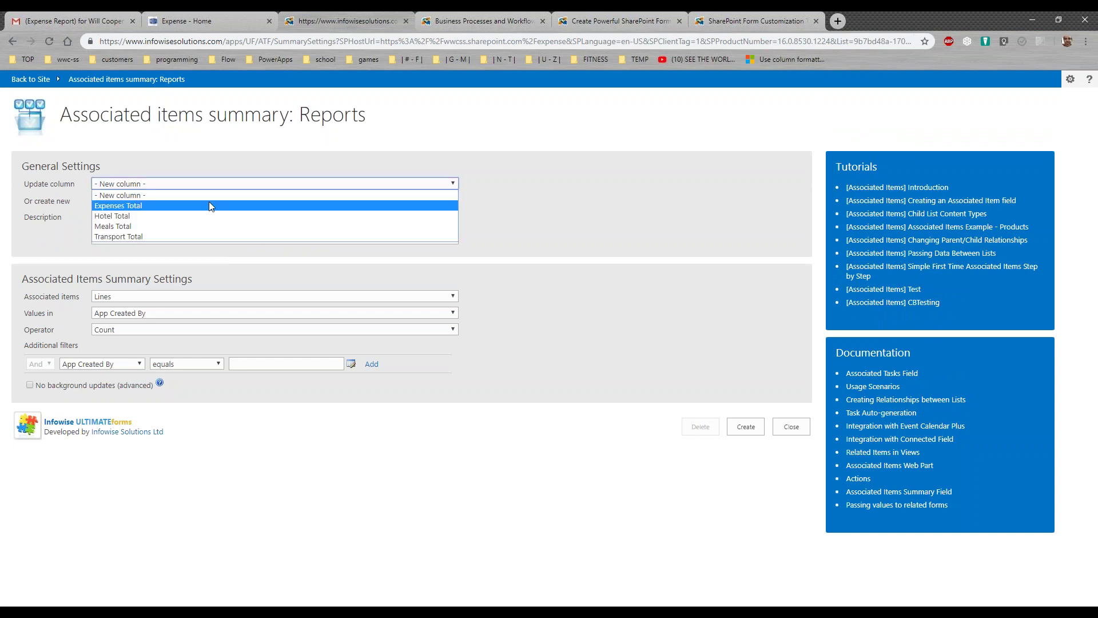
left_click(211, 205)
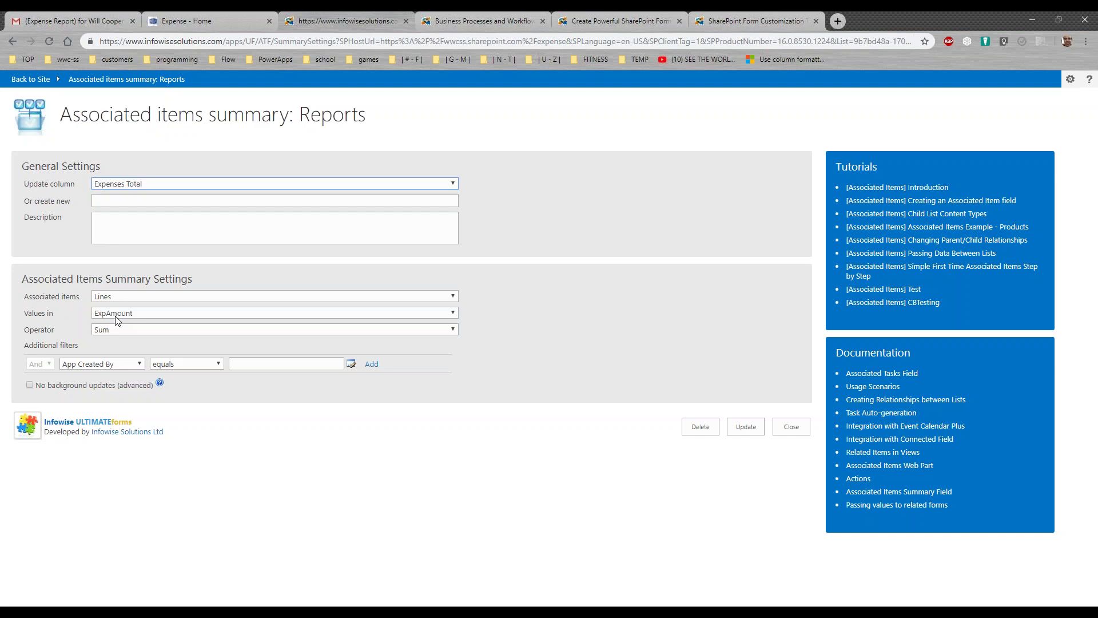
left_click(216, 188)
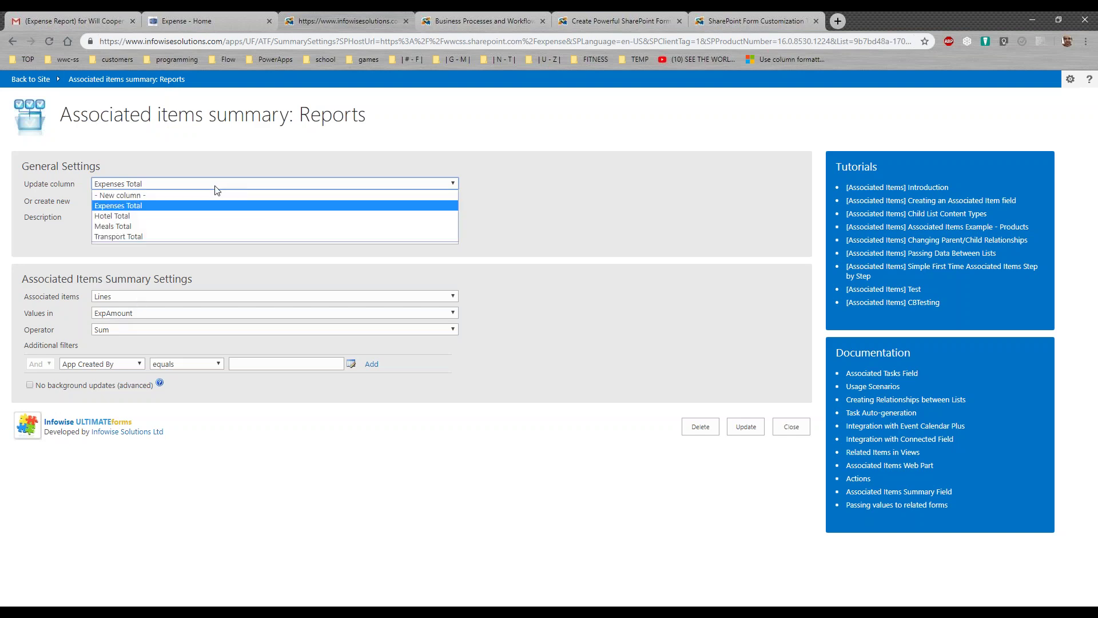
left_click(214, 216)
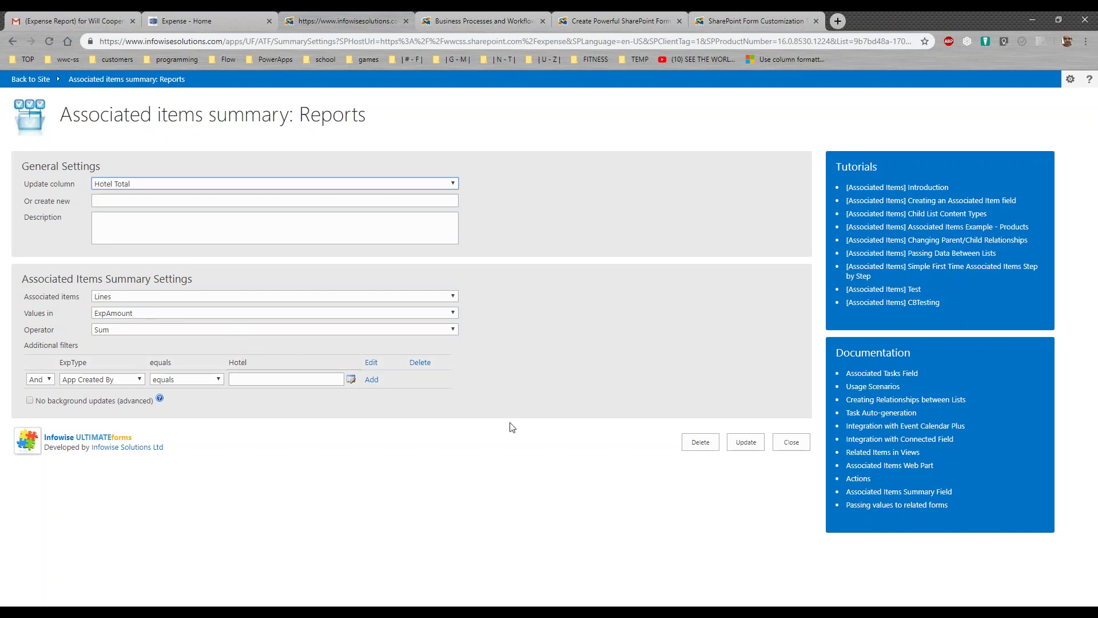
left_click(790, 444)
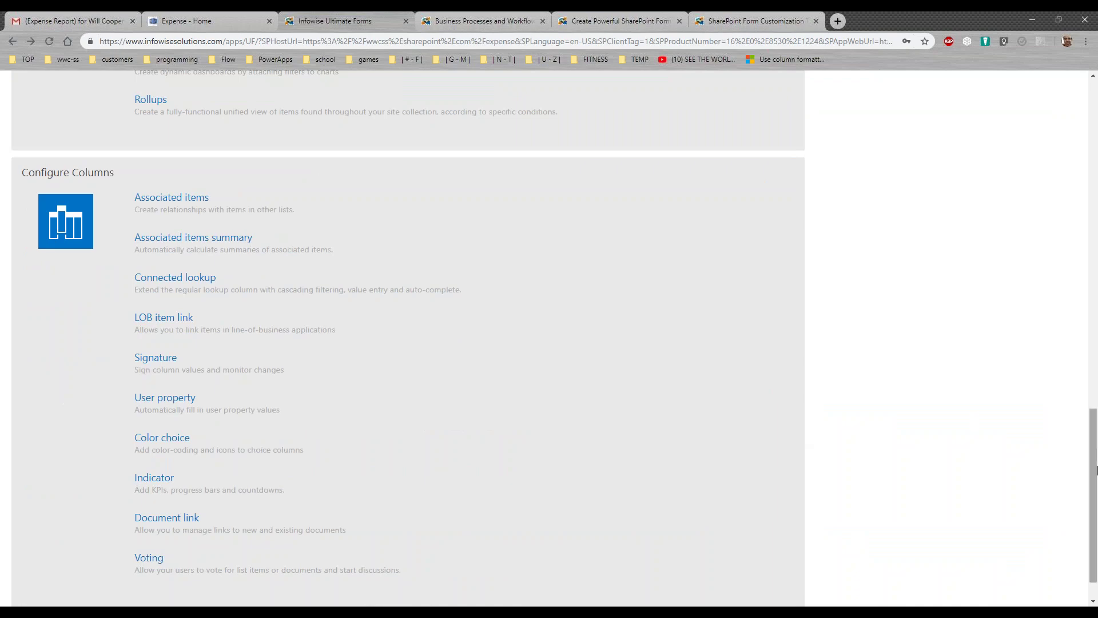
left_click_drag(1096, 486, 1082, 200)
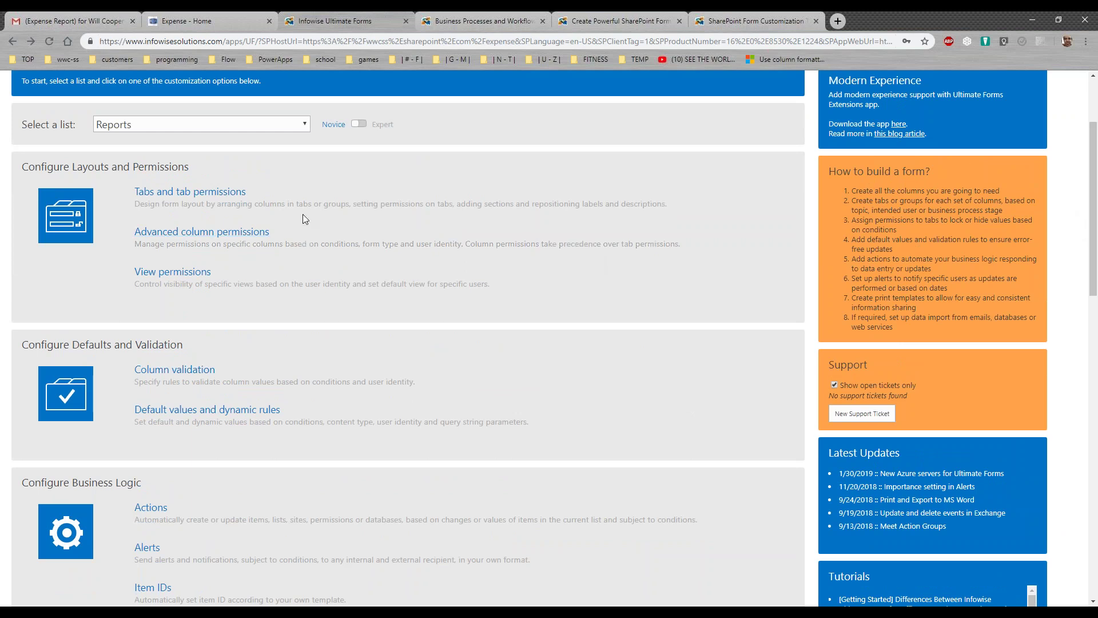
left_click(216, 196)
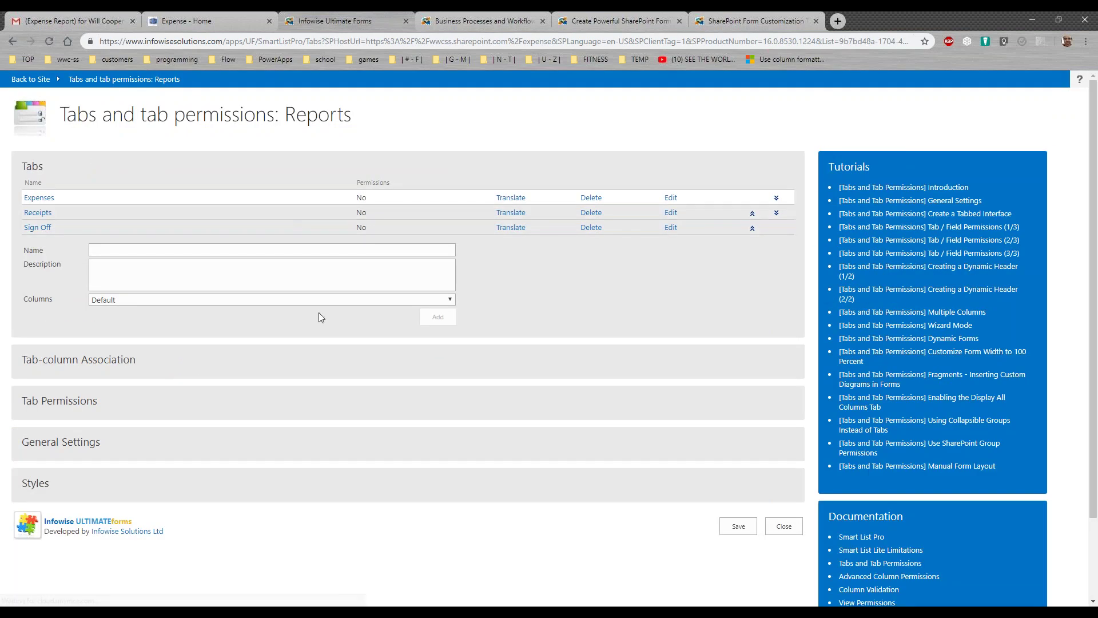
left_click(115, 365)
left_click_drag(459, 449, 465, 421)
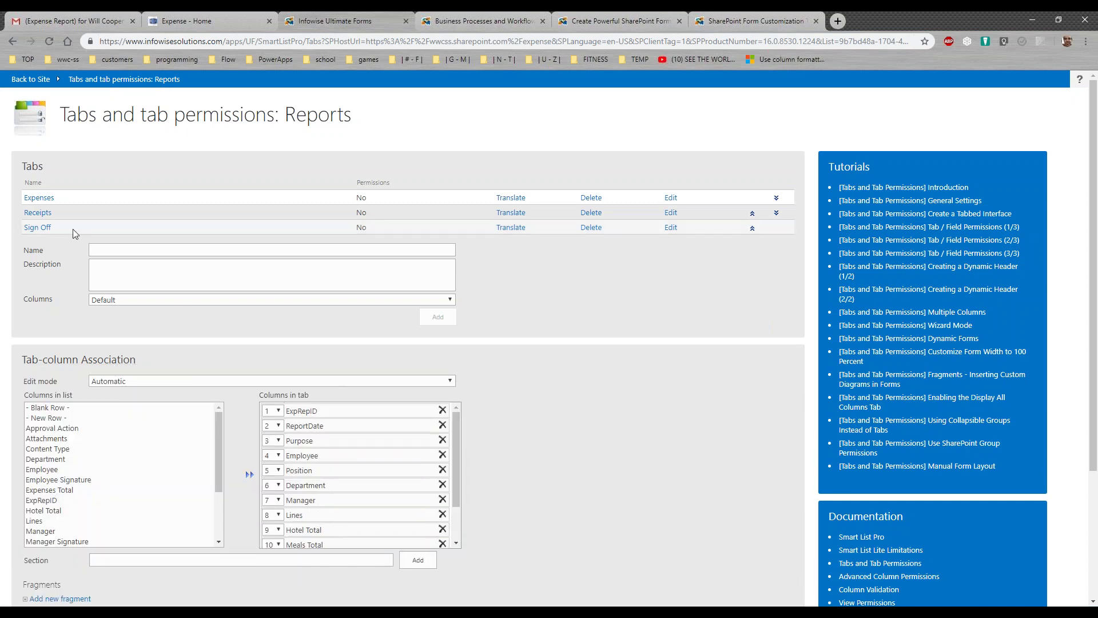
left_click(39, 212)
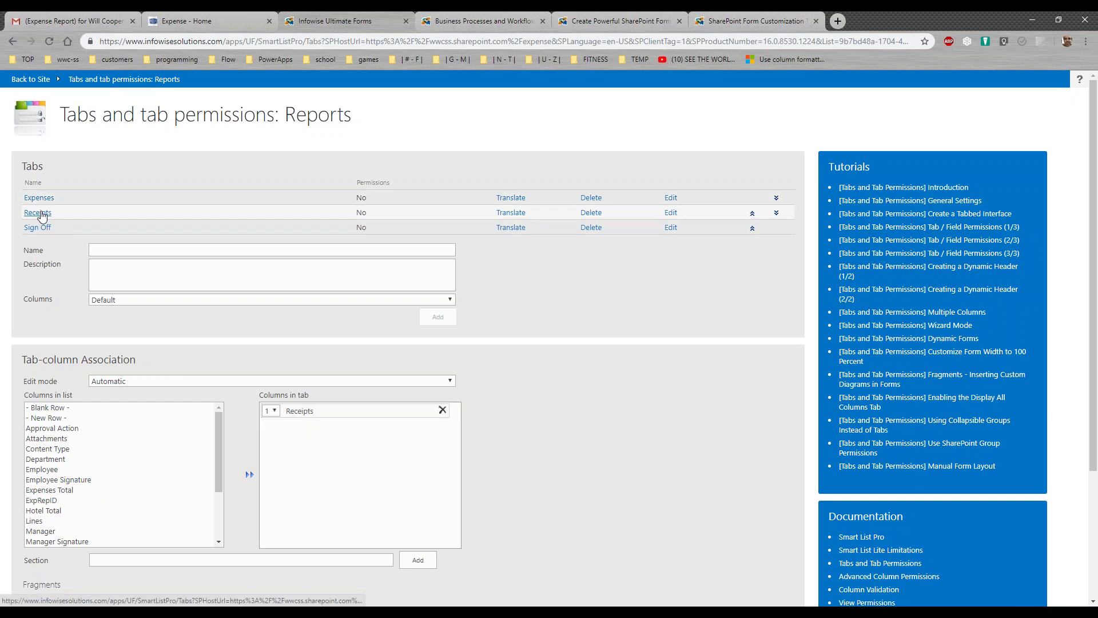
left_click(38, 227)
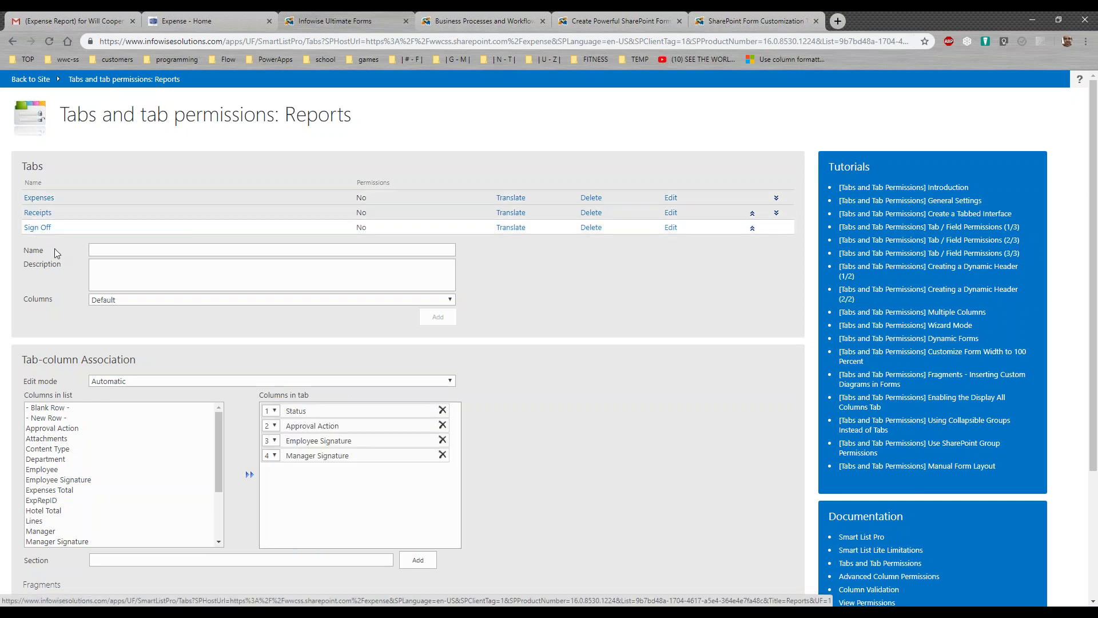
left_click_drag(217, 451, 218, 514)
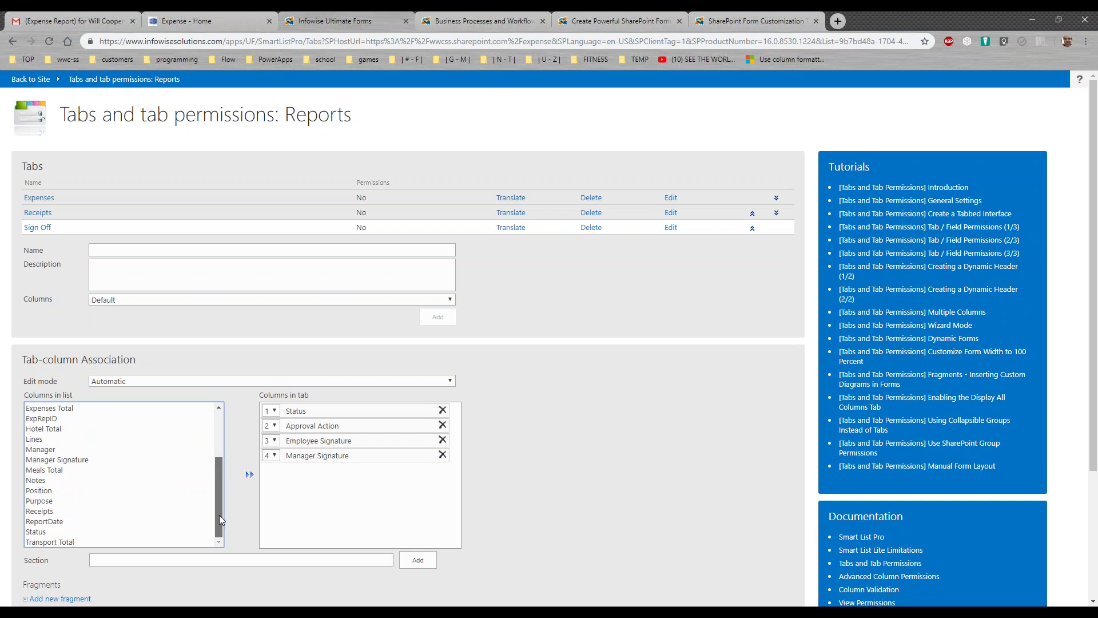
left_click(77, 502)
double_click(77, 503)
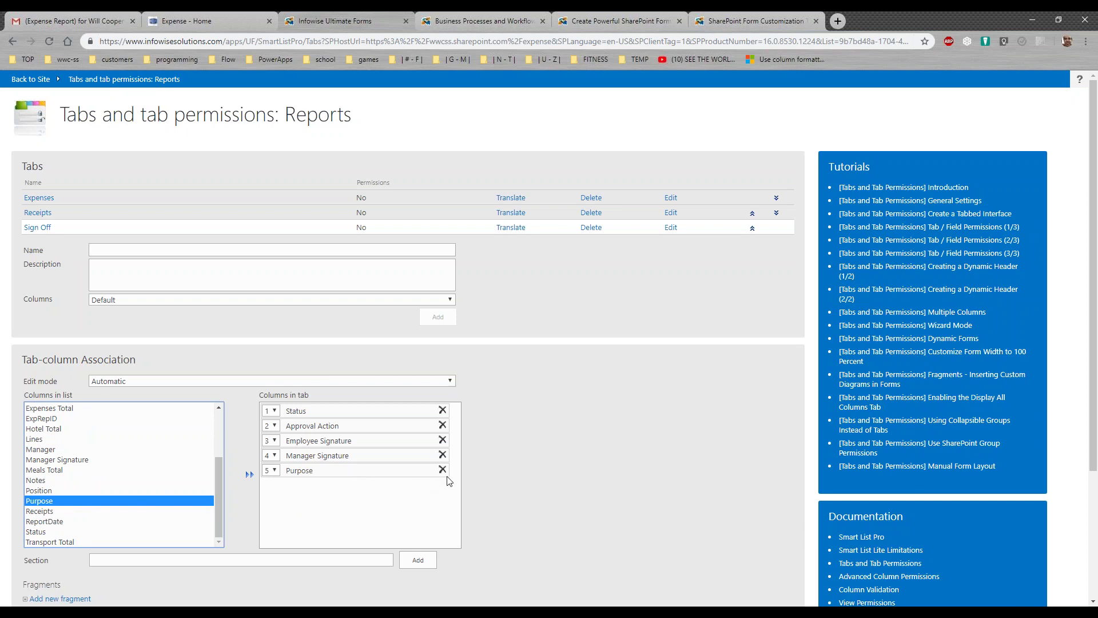
left_click(275, 471)
left_click(277, 482)
left_click(442, 410)
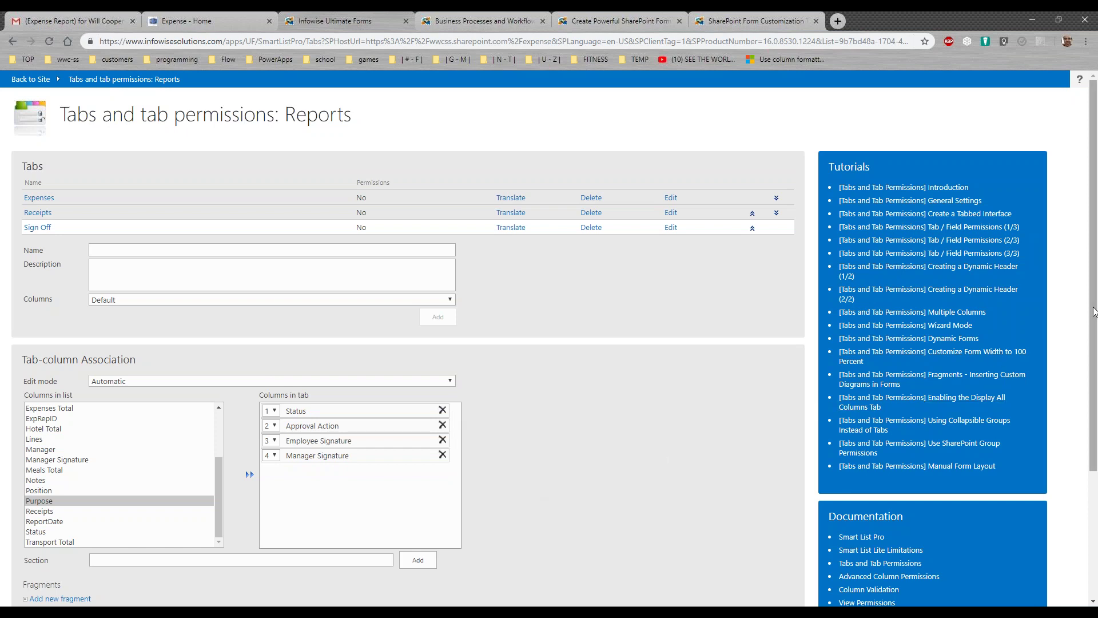
scroll(1054, 330, "down", 3)
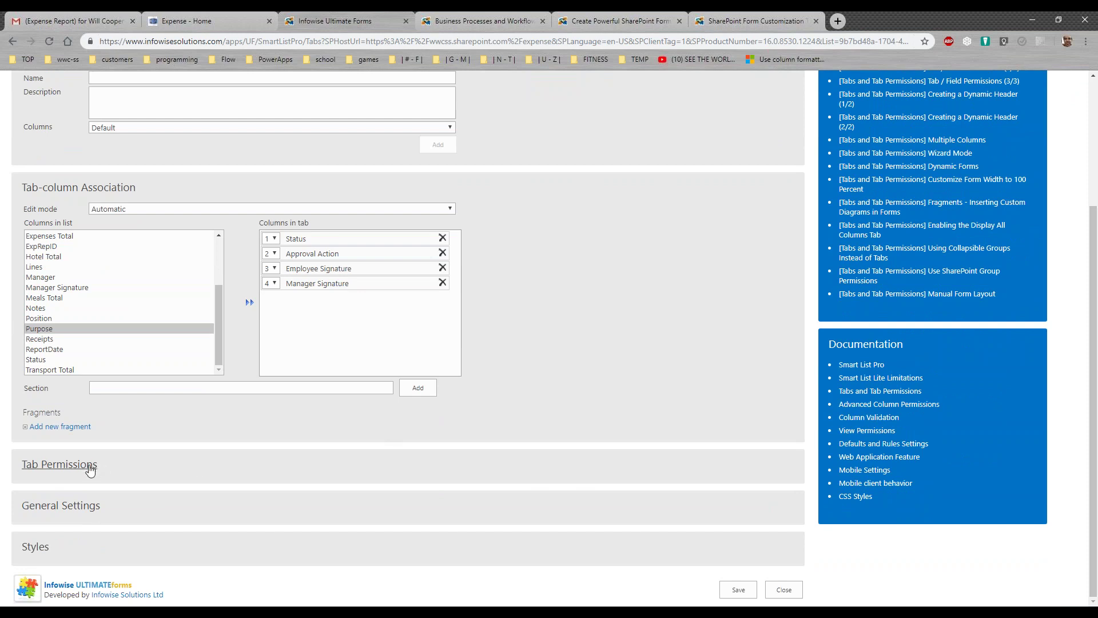
left_click(87, 507)
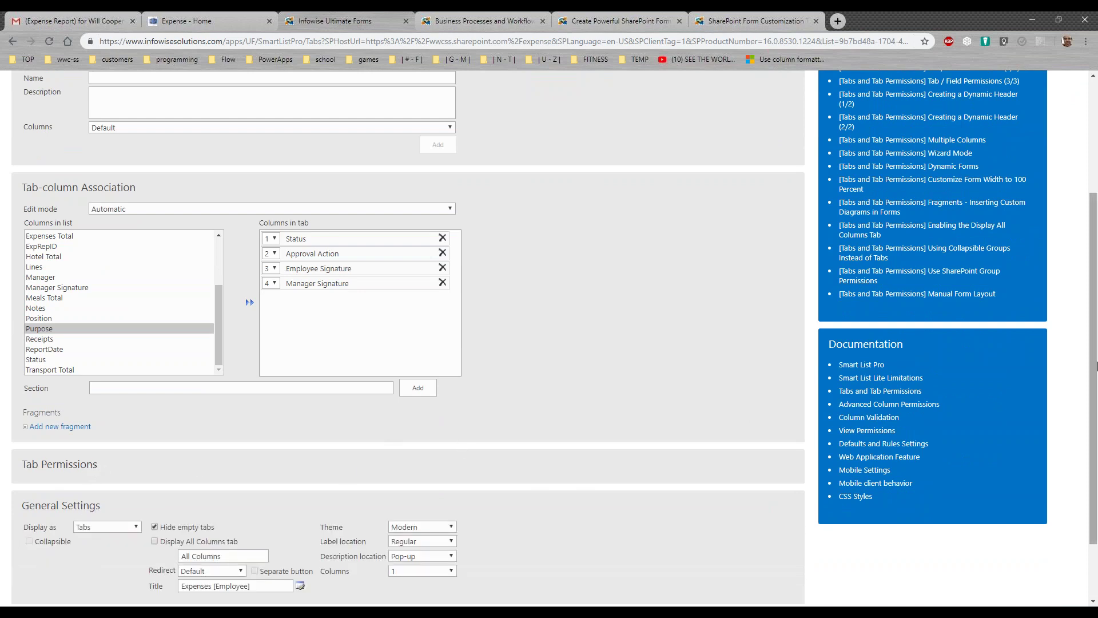
scroll(1091, 488, "down", 2)
left_click(451, 448)
left_click(547, 454)
left_click(265, 508)
left_click_drag(265, 508, 153, 510)
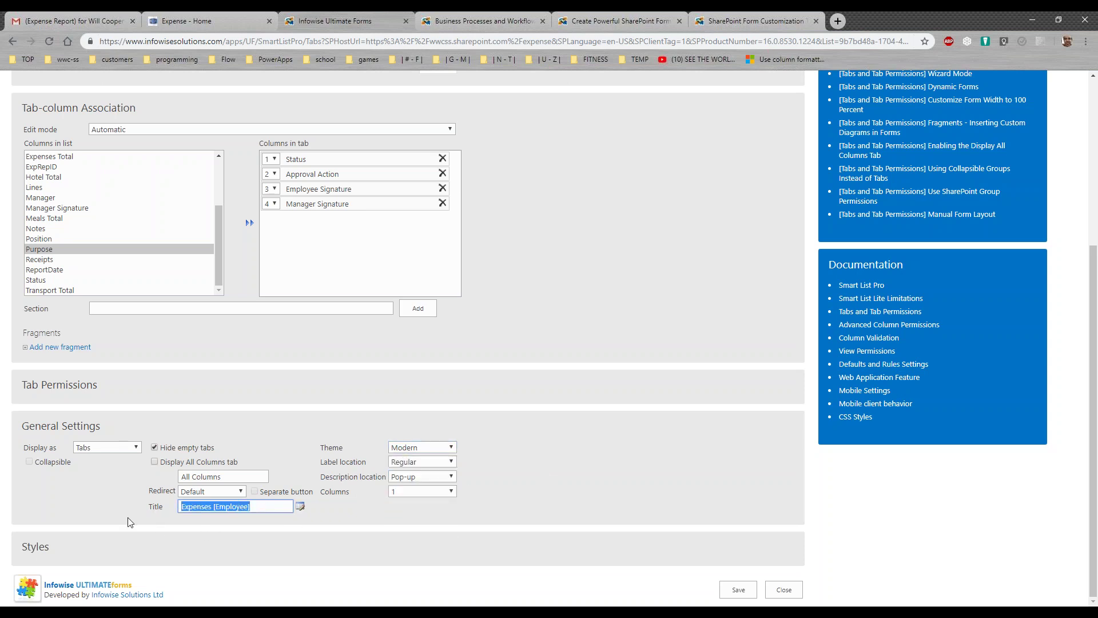
left_click(130, 514)
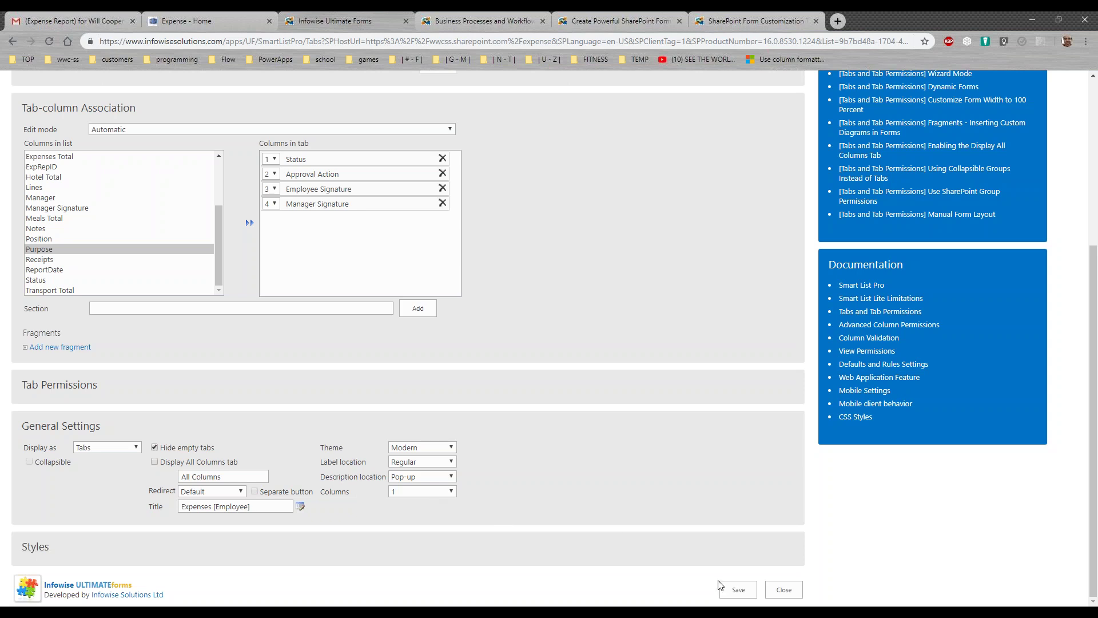
left_click(784, 590)
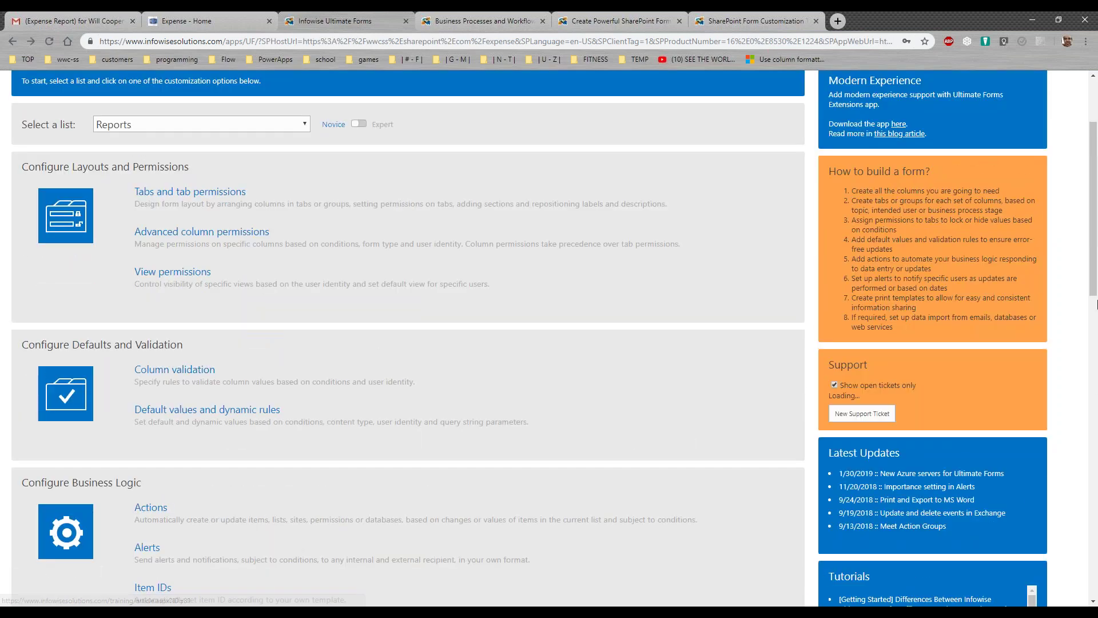
Review the Advanced column permissions rule setting Status to Deny on new items, then close it
left_click_drag(1094, 286, 1095, 273)
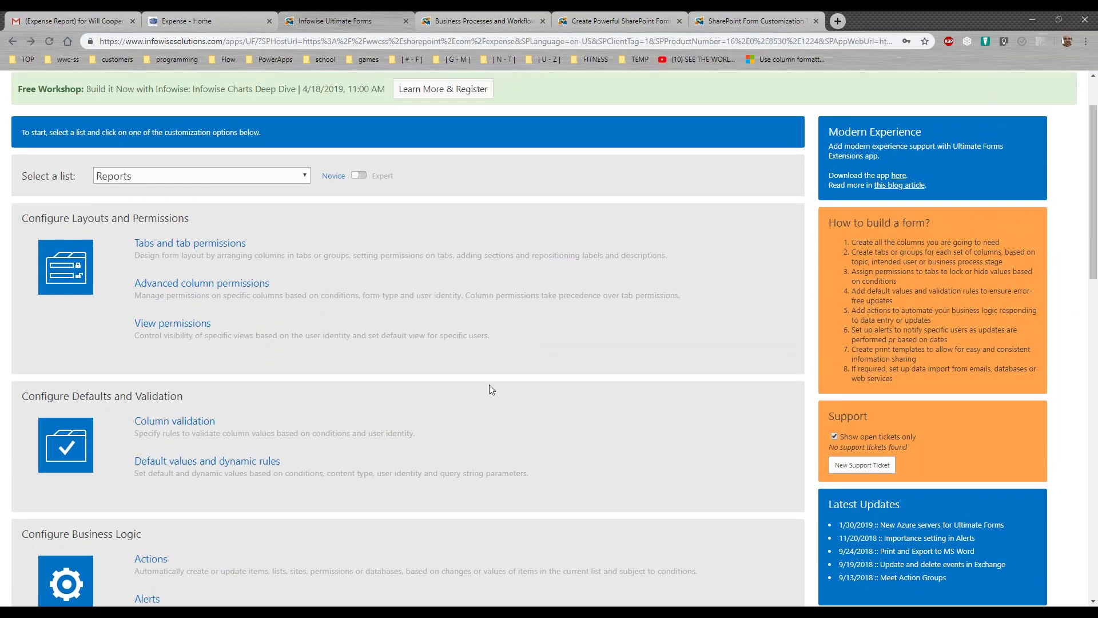
left_click(236, 286)
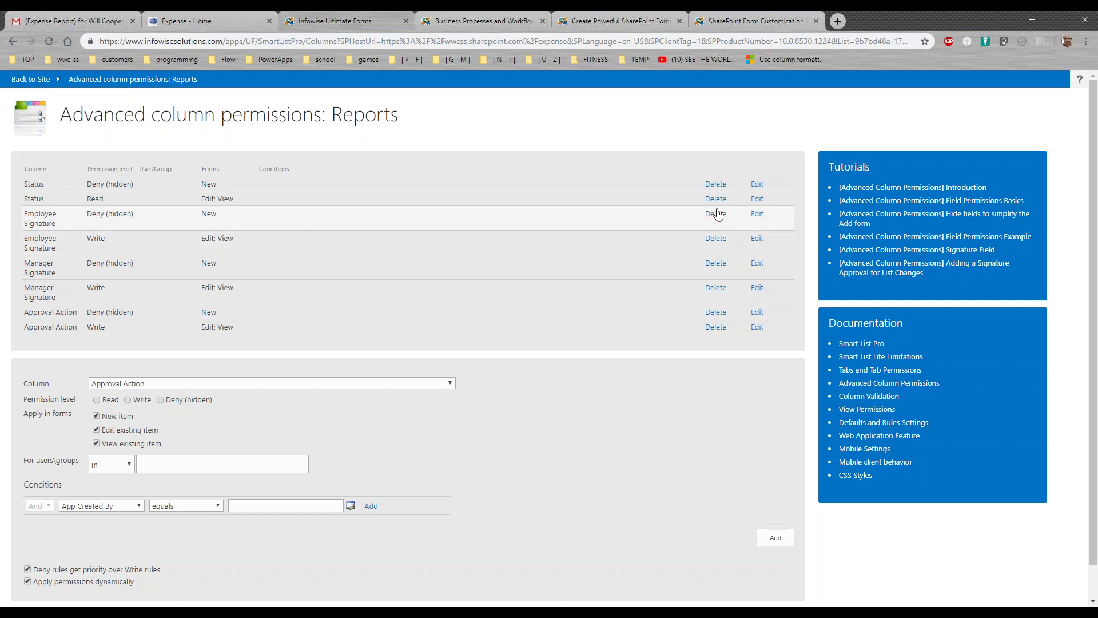
left_click(756, 184)
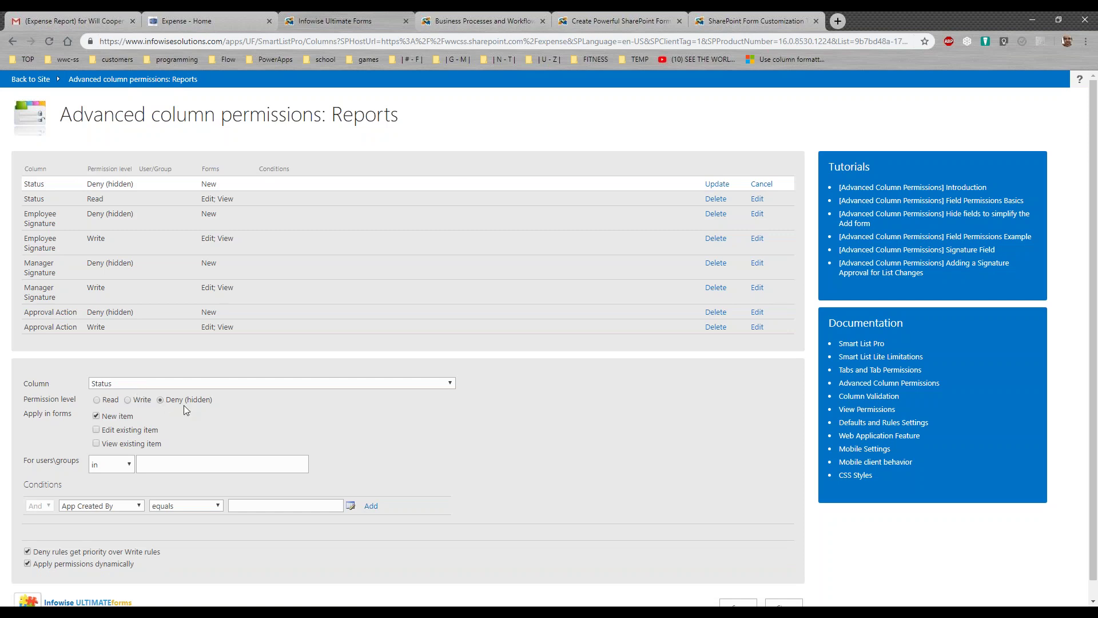
left_click_drag(173, 401, 106, 423)
scroll(1092, 186, "down", 1)
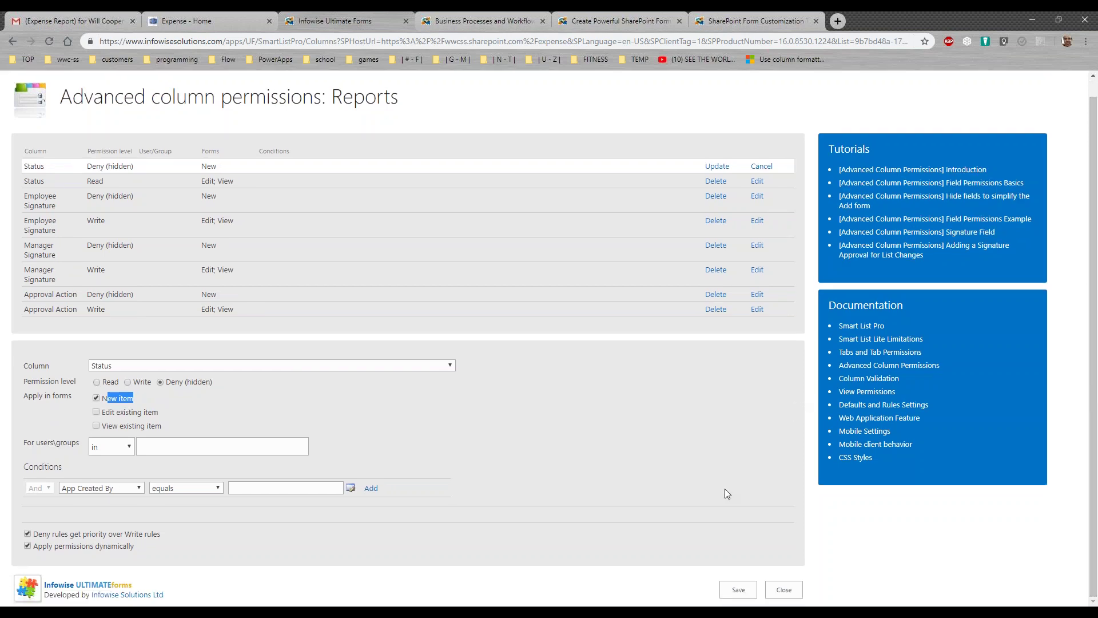
left_click(791, 590)
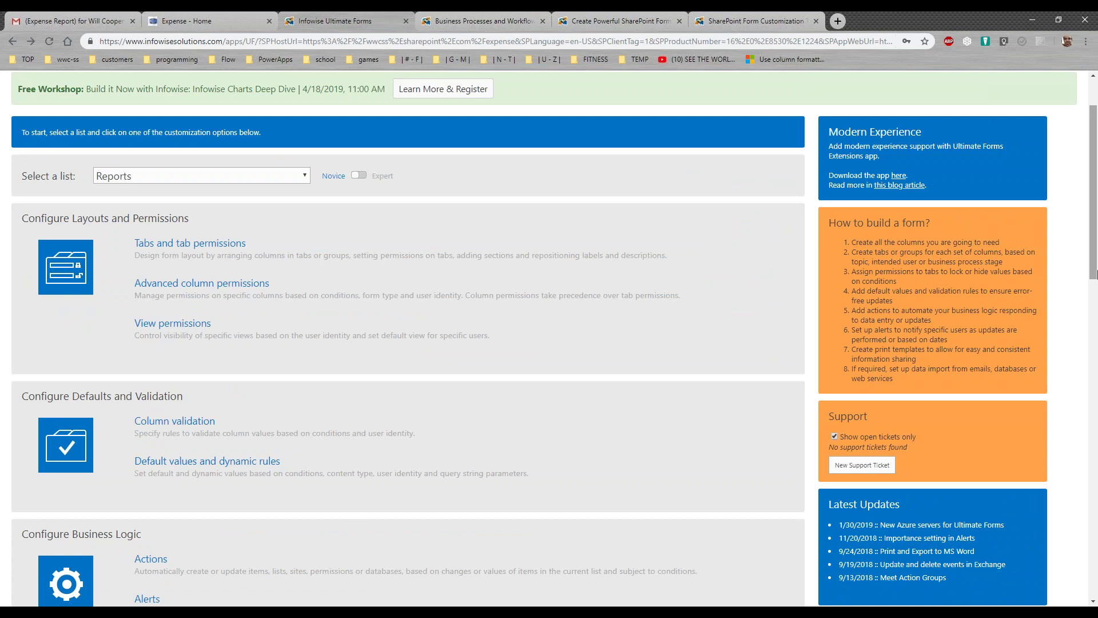
Scroll to Configure Business Logic and open Actions, listing Email PDF Report through Reset Form Fields
scroll(1095, 269, "down", 2)
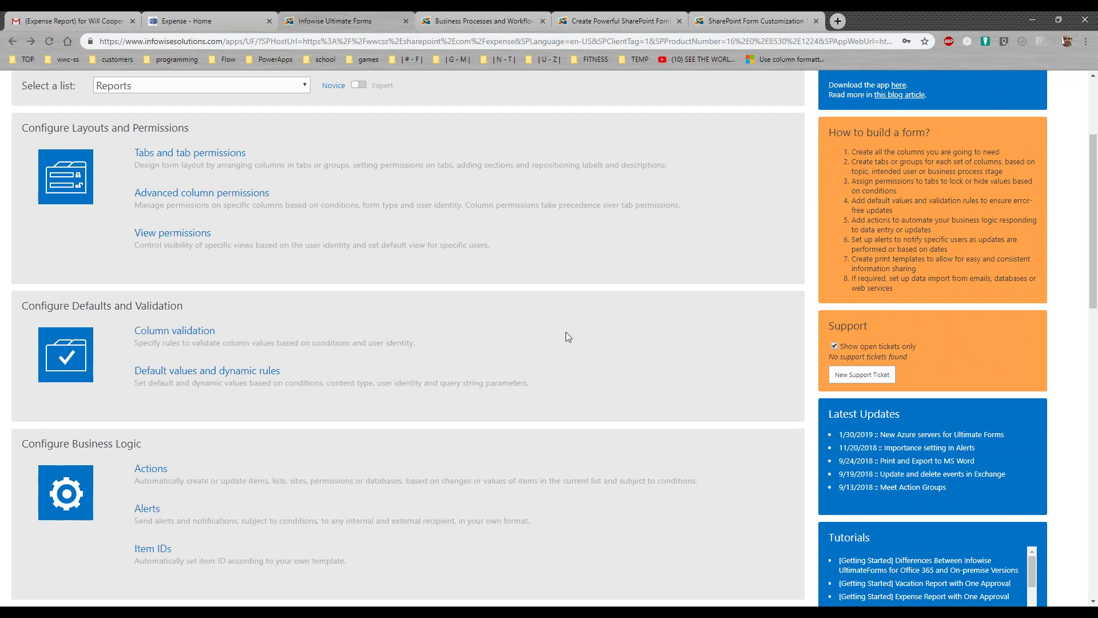
scroll(1096, 266, "down", 1)
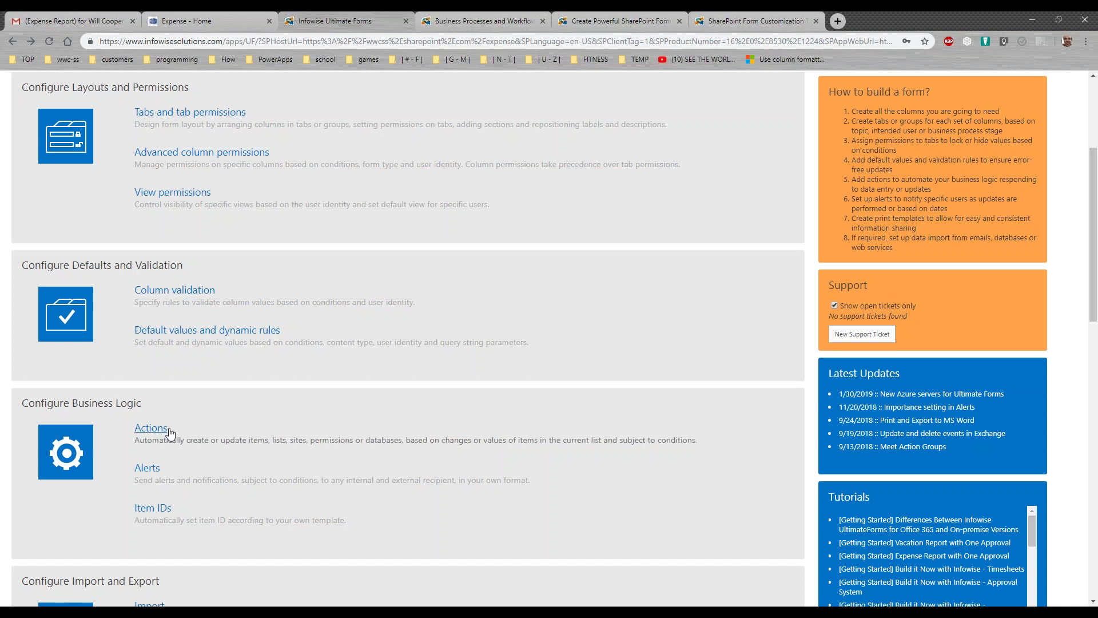
left_click(151, 429)
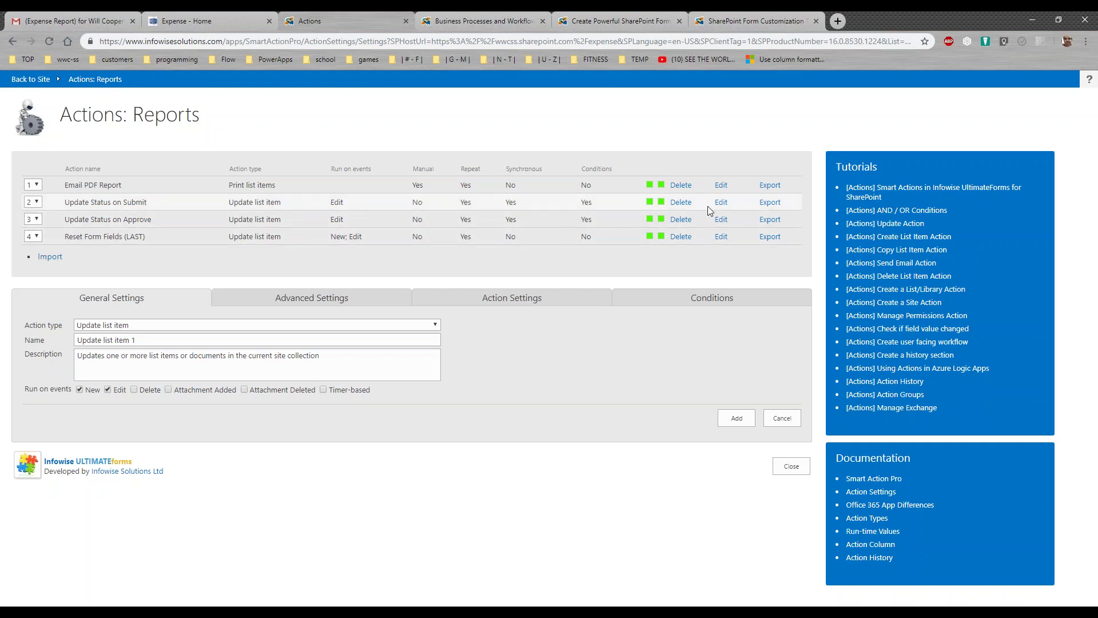
left_click(721, 185)
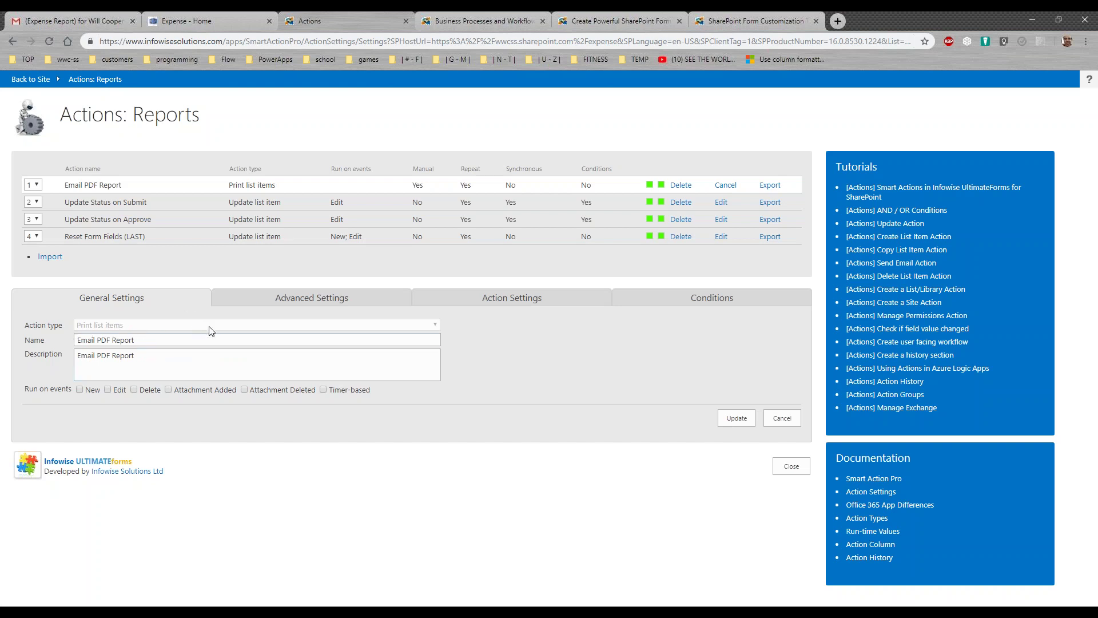
left_click(64, 343)
left_click(307, 299)
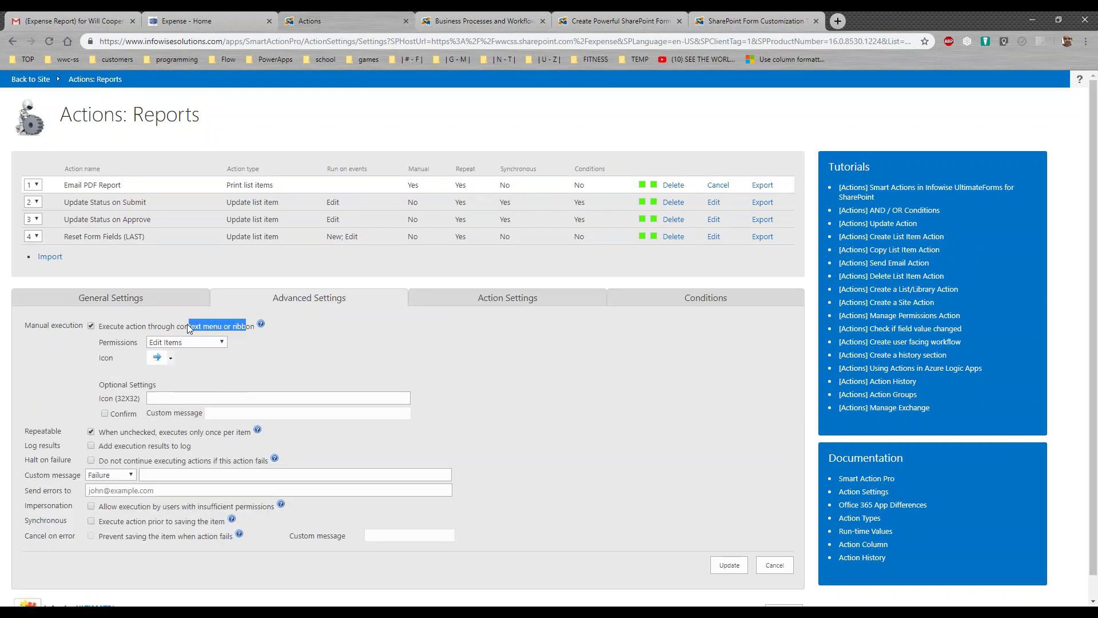
left_click(170, 358)
left_click(483, 300)
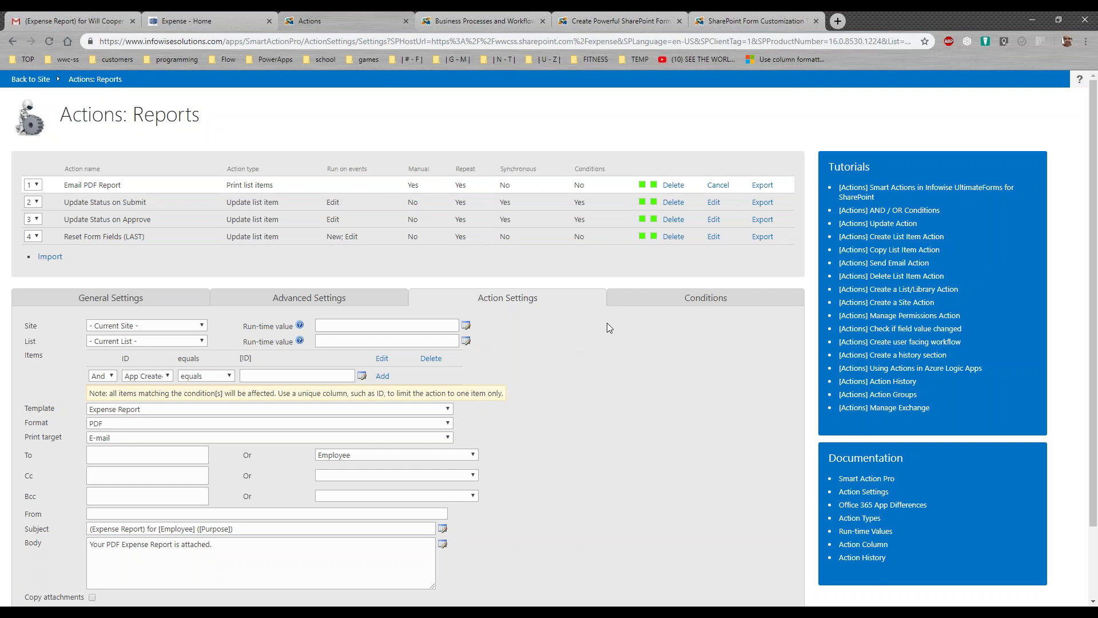
left_click(719, 191)
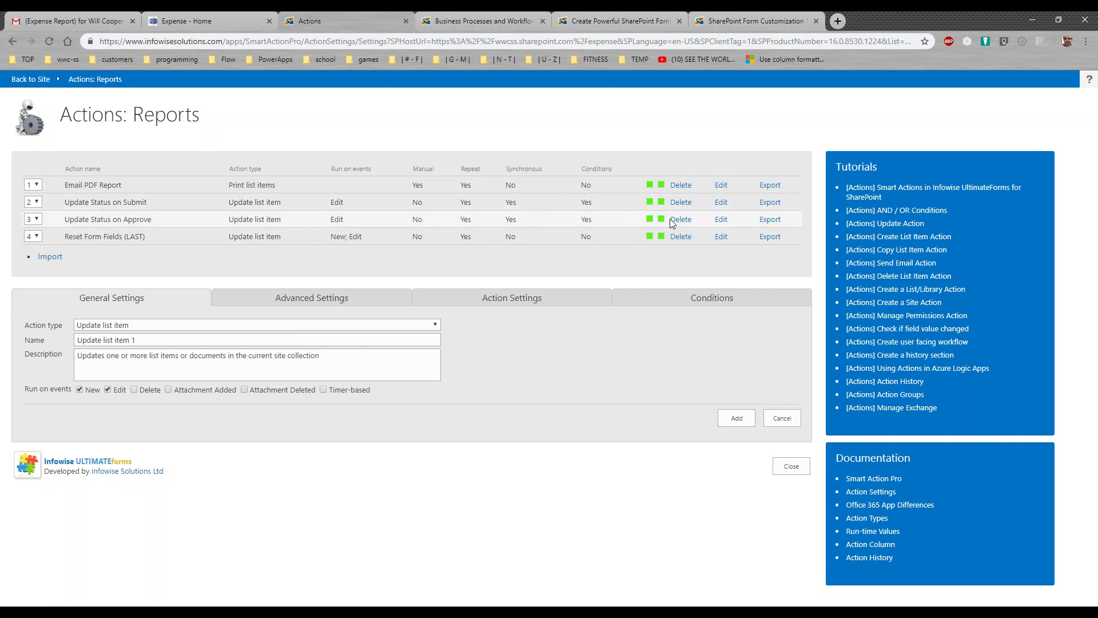
Review the Update Status on Submit action: Approval Action equals Submit sets Status to Submitted
left_click(722, 202)
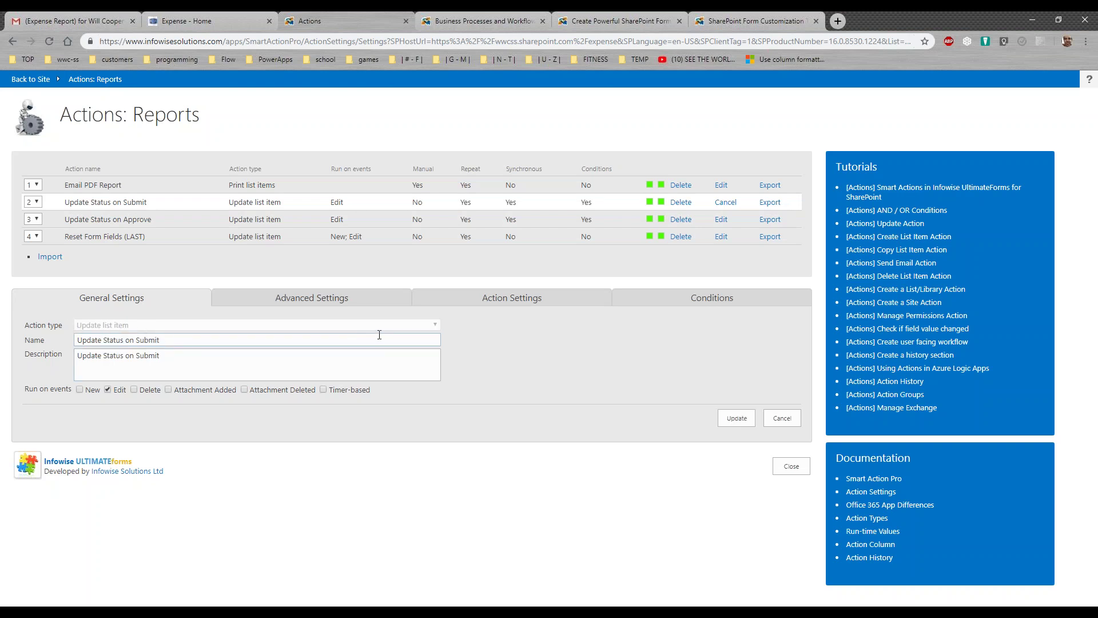
left_click(641, 303)
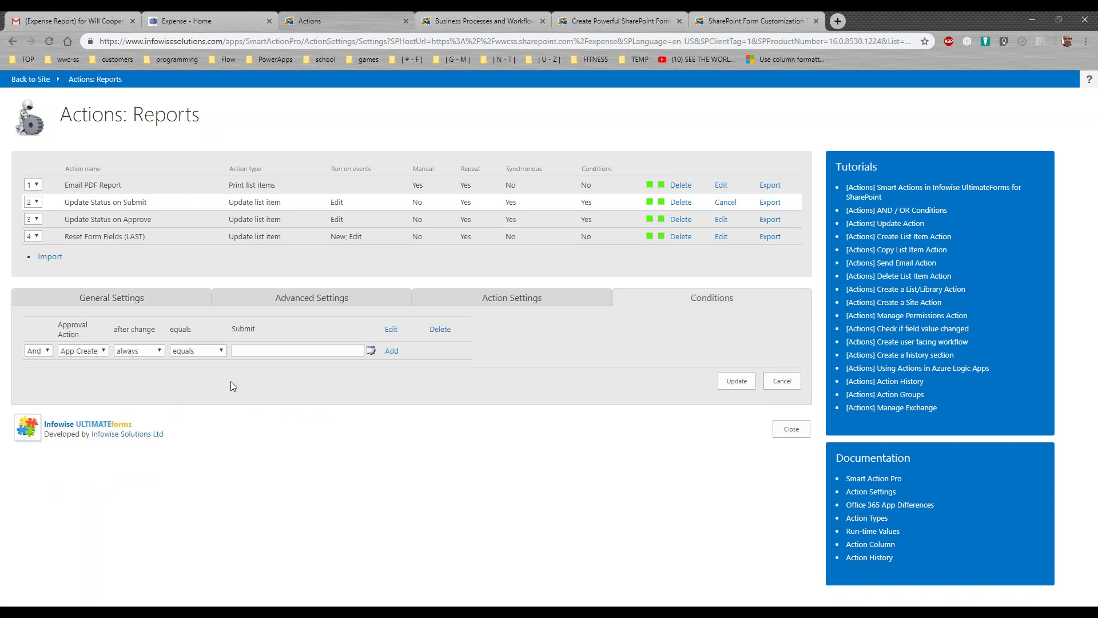
left_click_drag(86, 339, 59, 325)
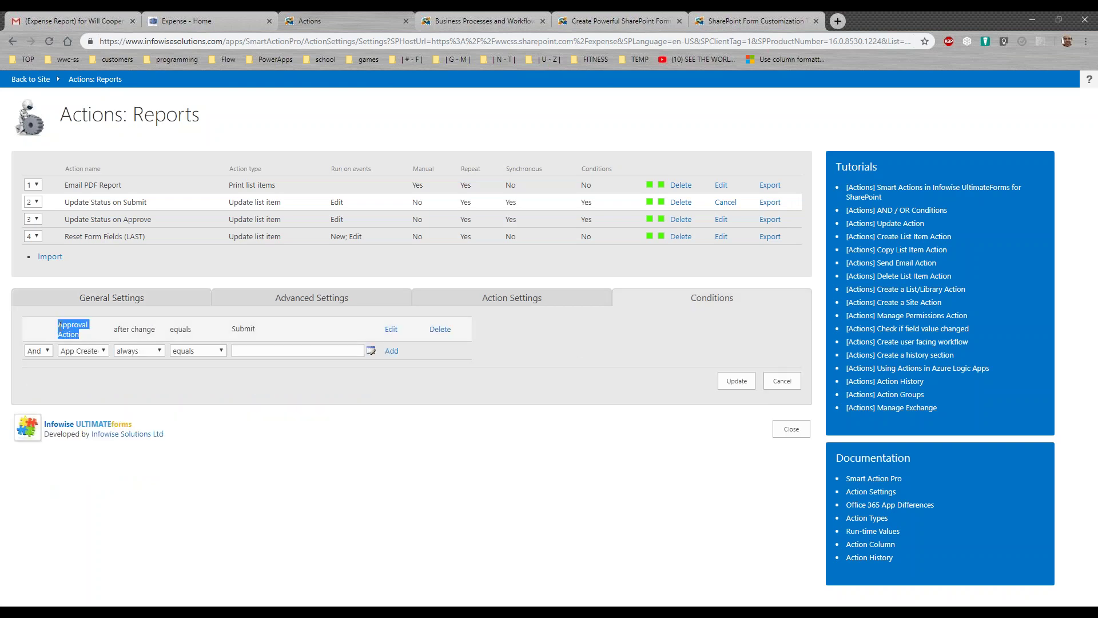
left_click_drag(279, 335, 229, 332)
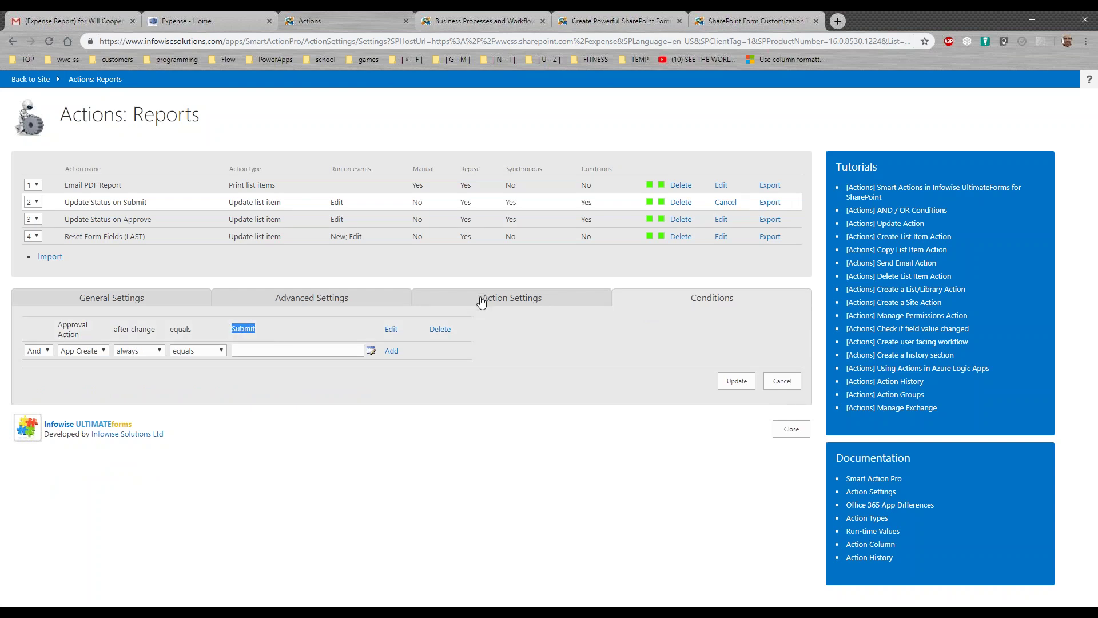
left_click(481, 300)
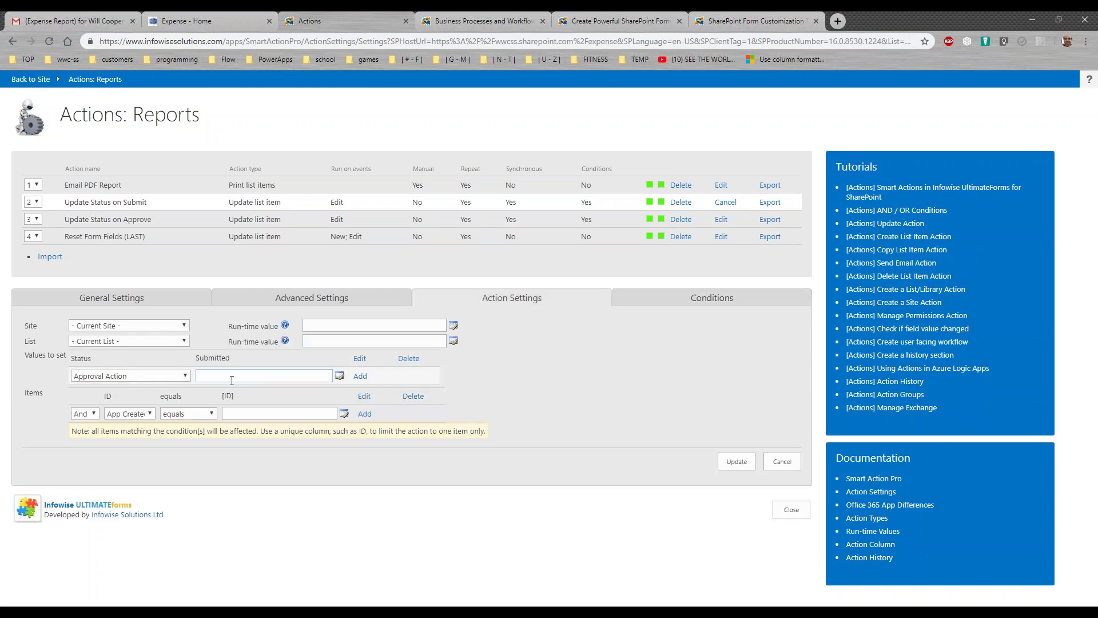
left_click_drag(113, 361, 70, 356)
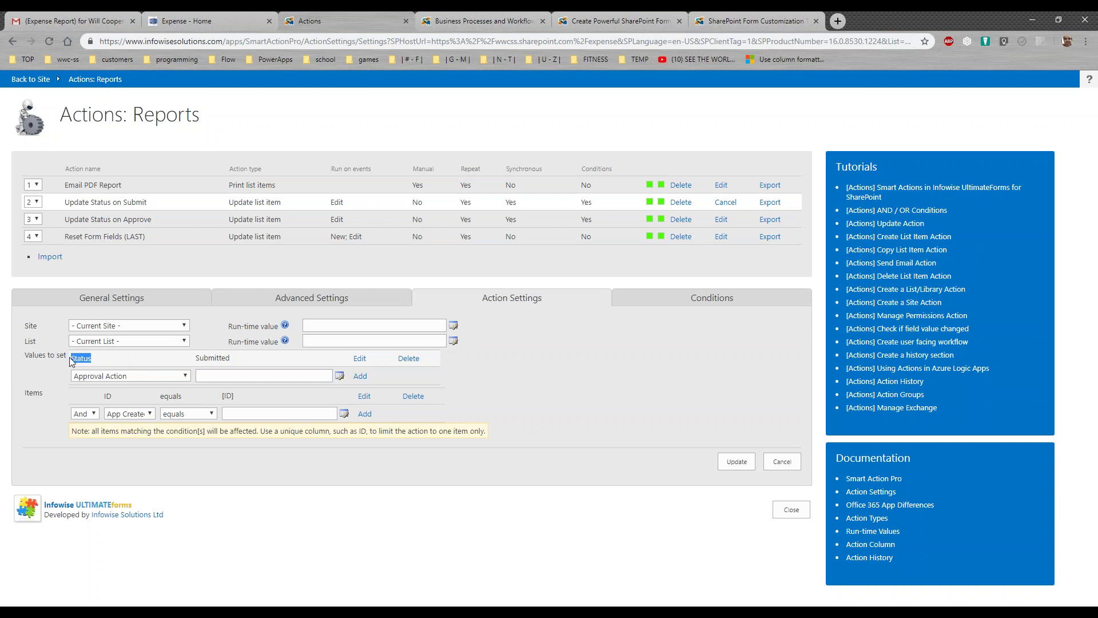
left_click_drag(239, 360, 195, 362)
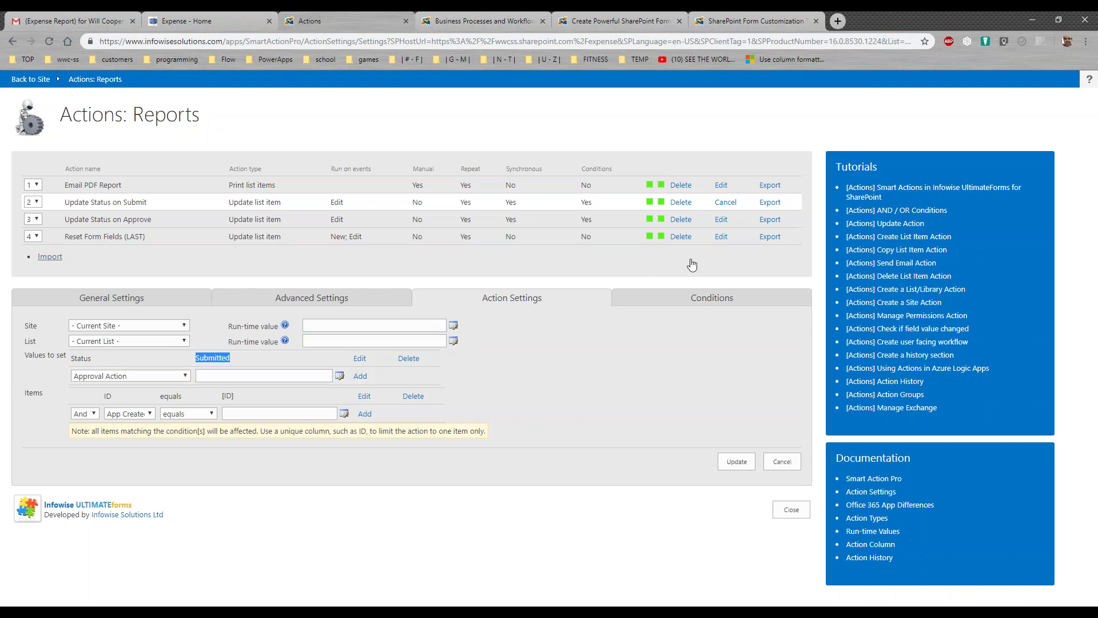
Check the Approve action's conditions and the Reset Form Fields (LAST) set values, then close Actions
left_click(724, 219)
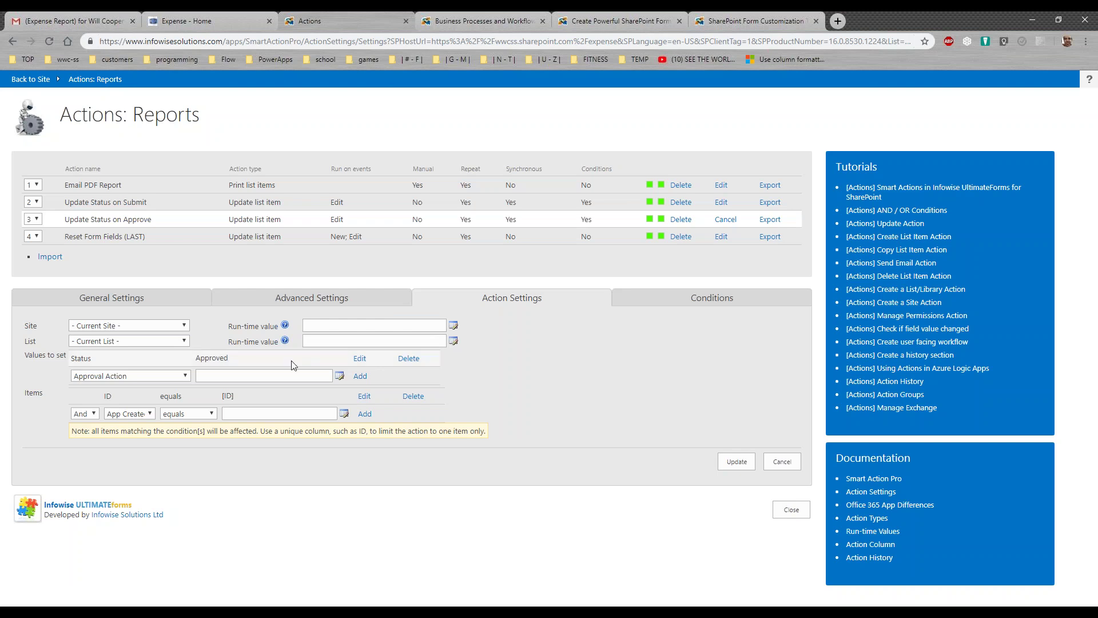
left_click(667, 303)
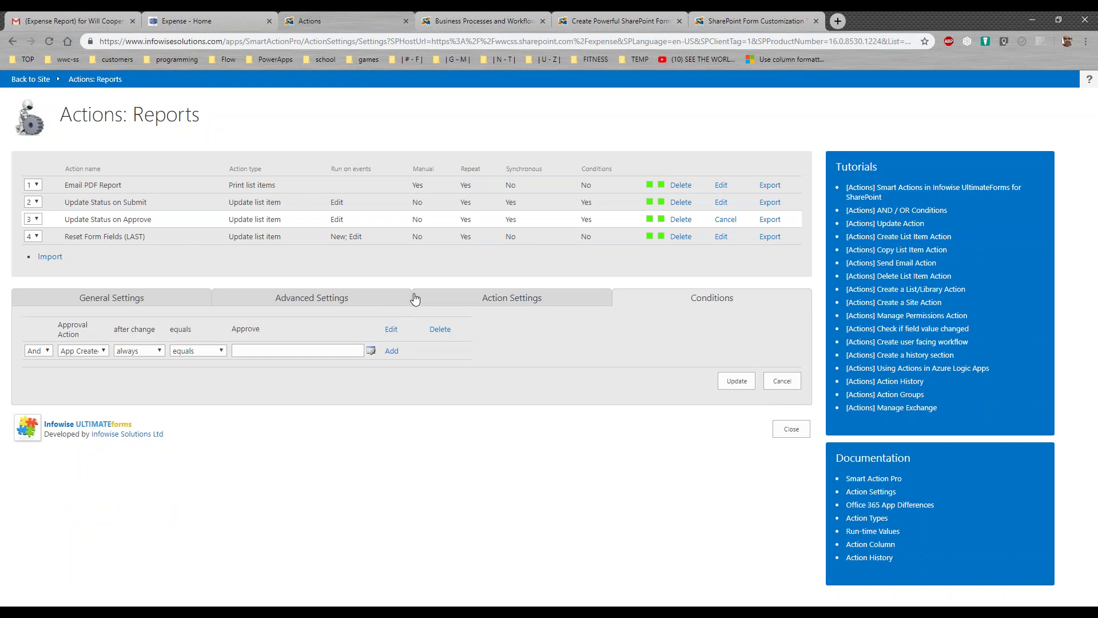
left_click(721, 236)
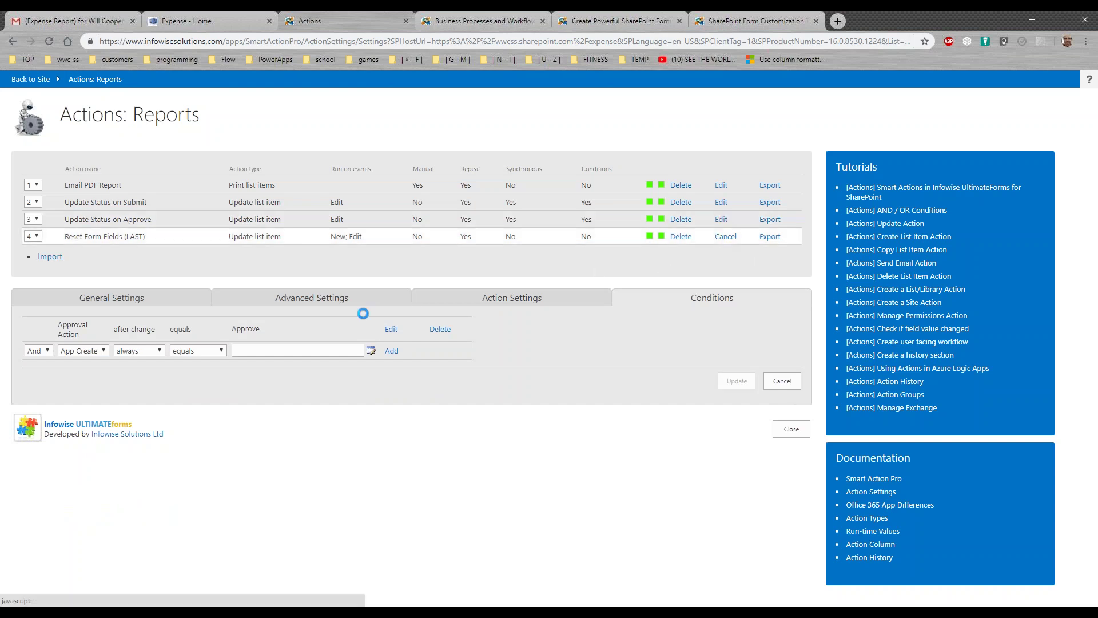
left_click(472, 306)
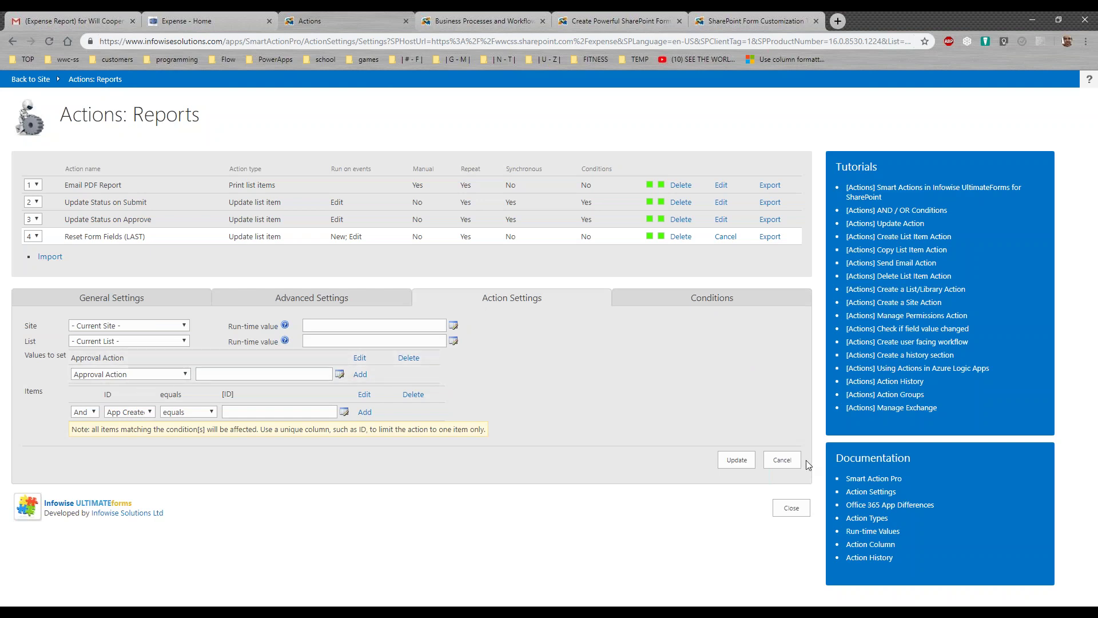
left_click(790, 509)
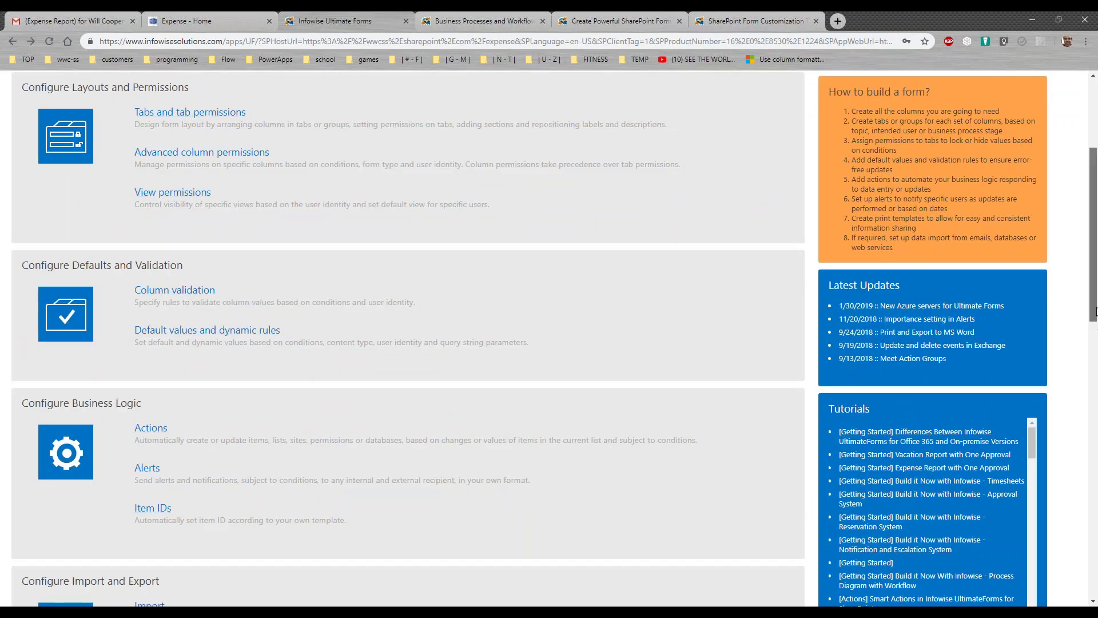
Go to Alerts under Configure Business Logic for the Reports list
scroll(1097, 343, "down", 1)
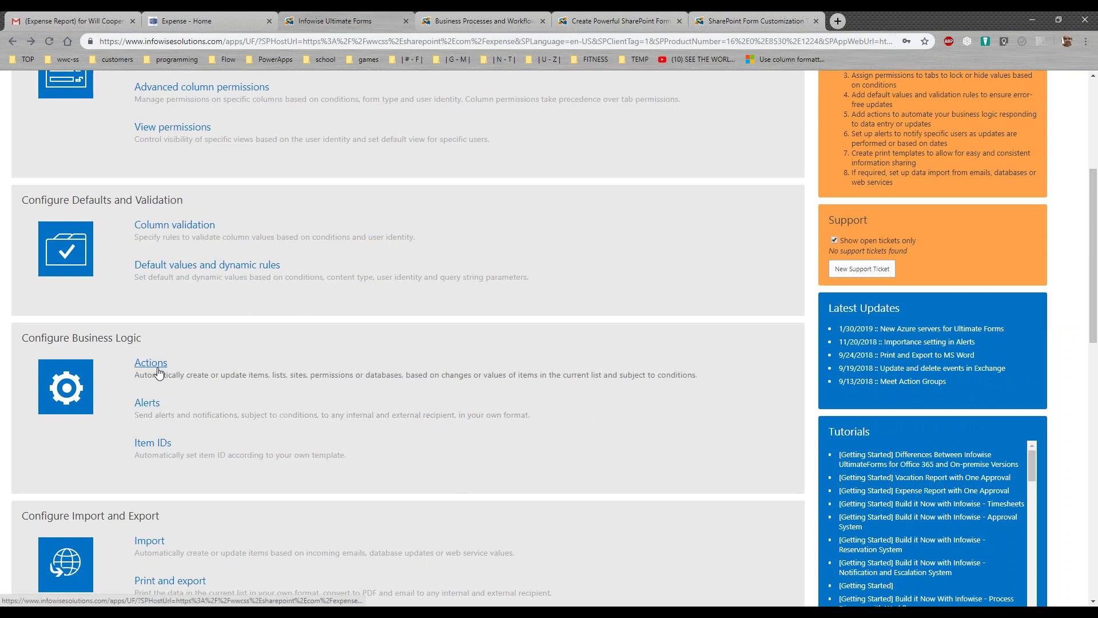
left_click(147, 403)
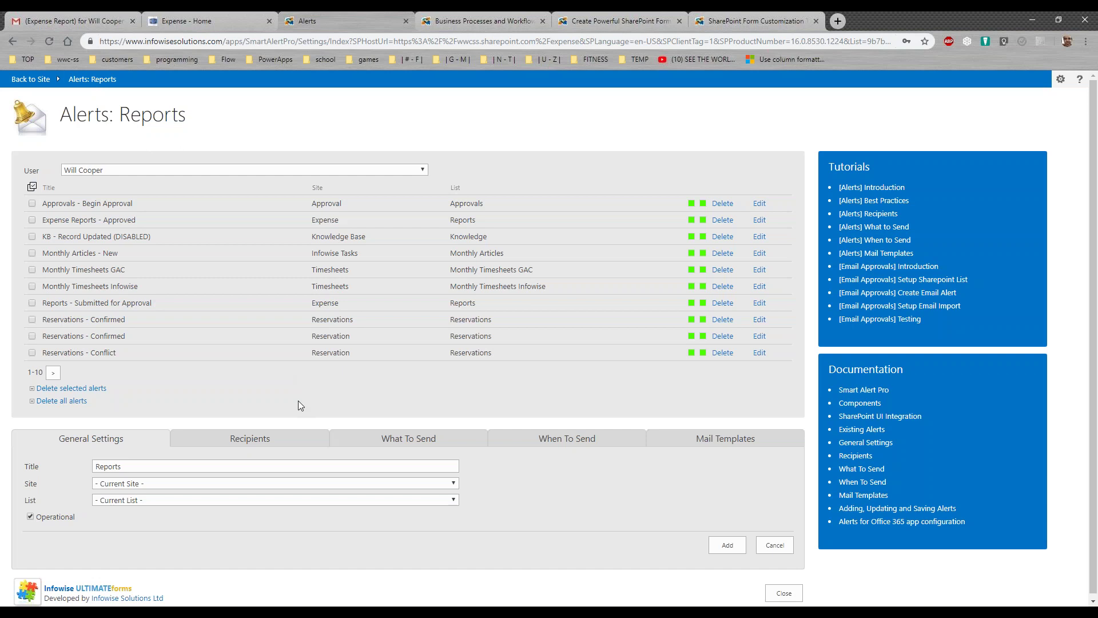
Load the Expense Reports - Submitted mail template and give its first body line a teal background
left_click(683, 438)
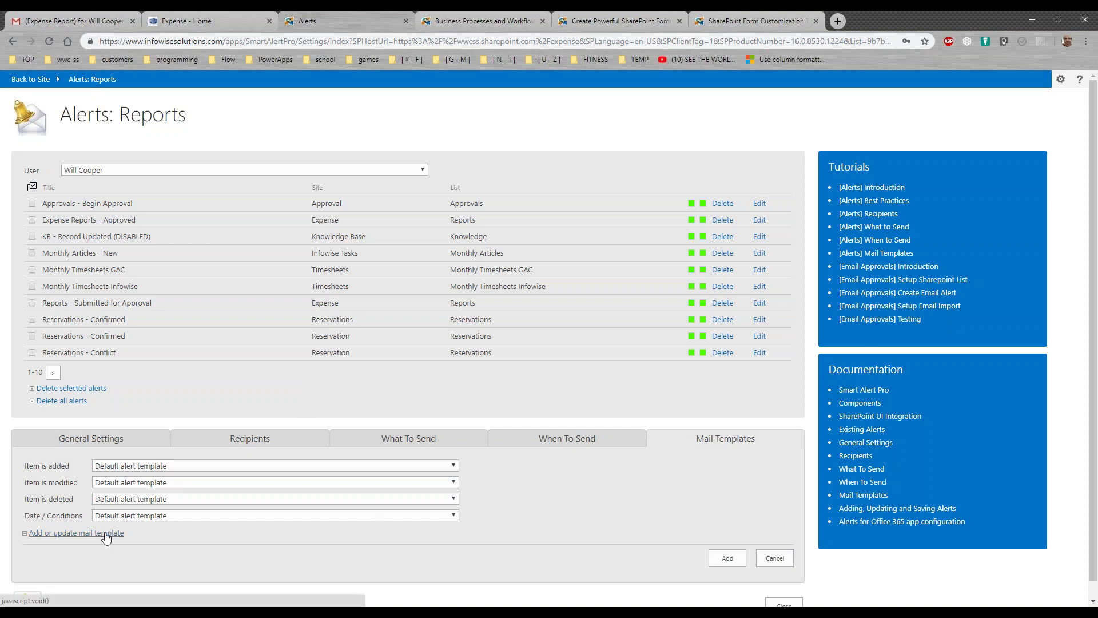
left_click(105, 534)
left_click(415, 172)
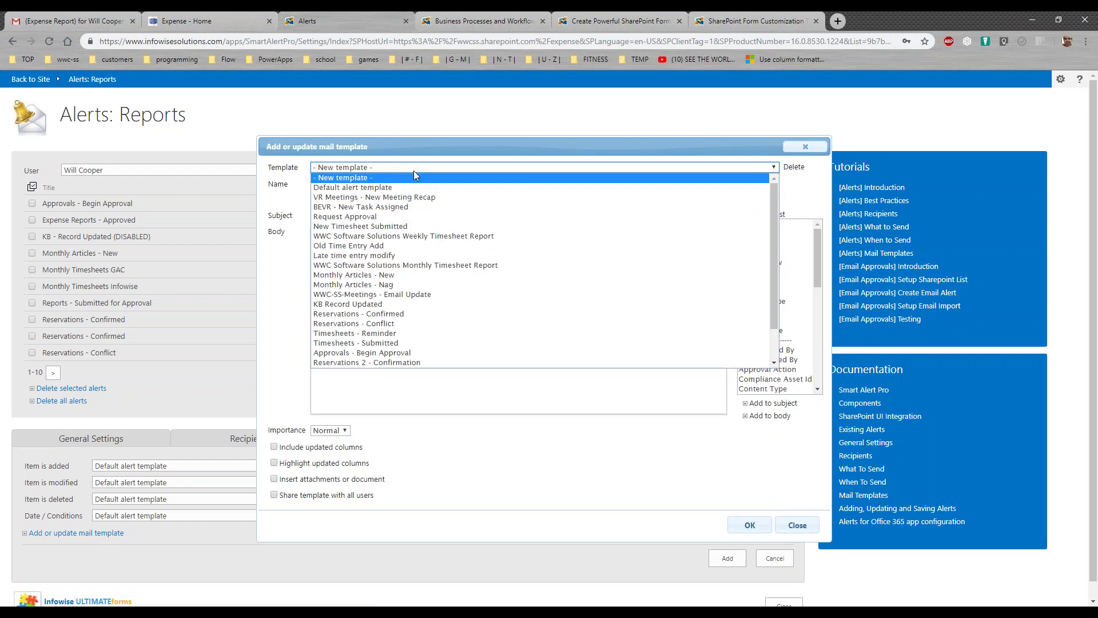
left_click_drag(774, 300, 778, 354)
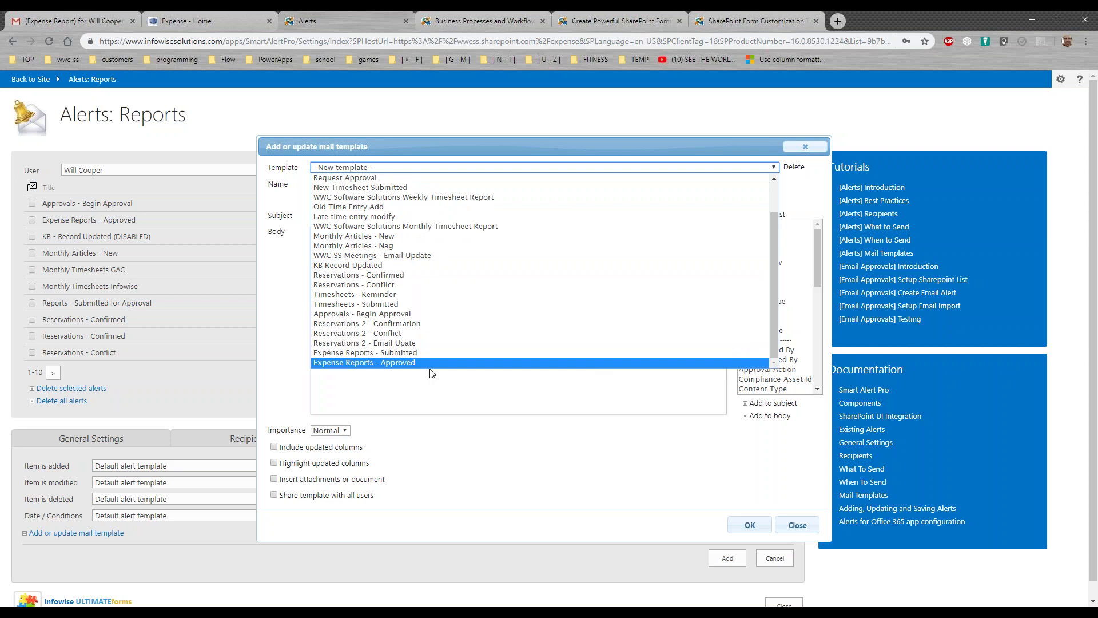
left_click(421, 353)
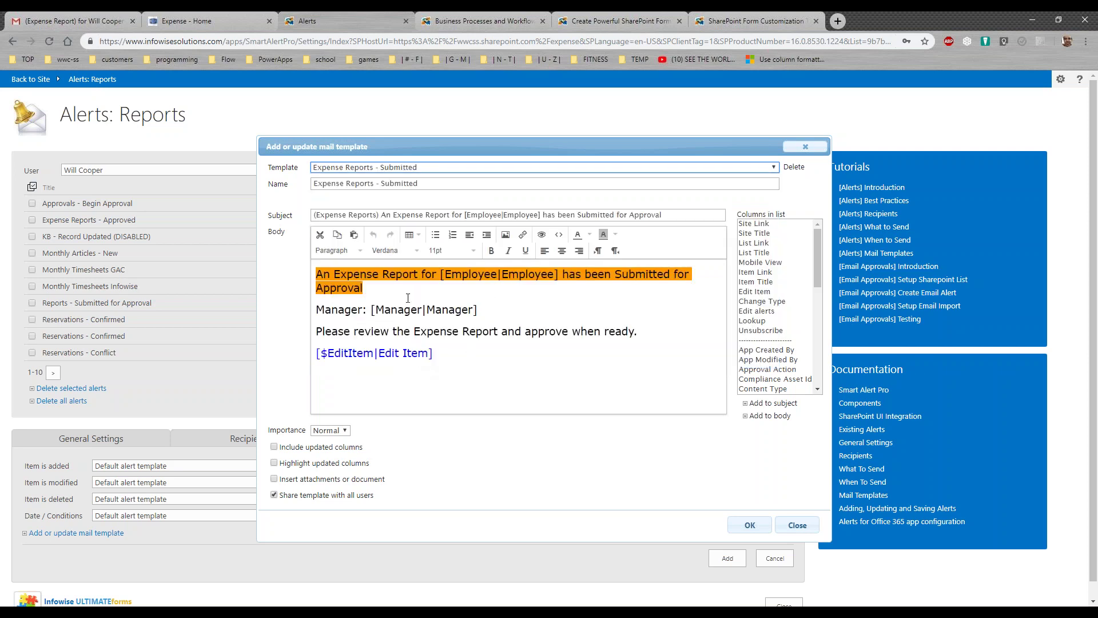
left_click_drag(377, 287, 305, 279)
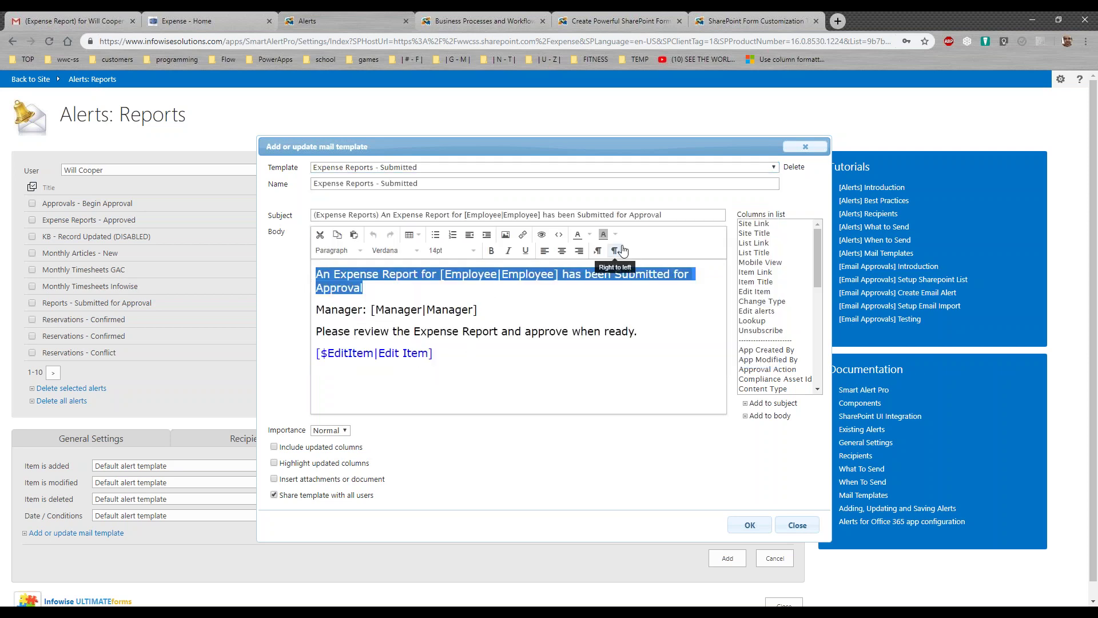
left_click(587, 236)
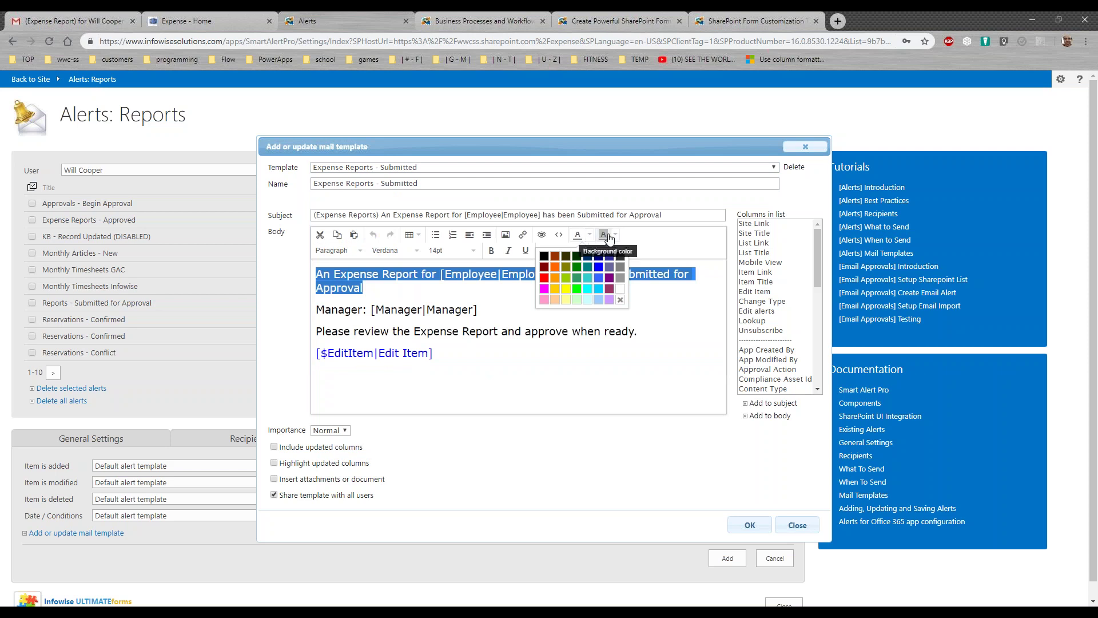
left_click(616, 235)
left_click(587, 267)
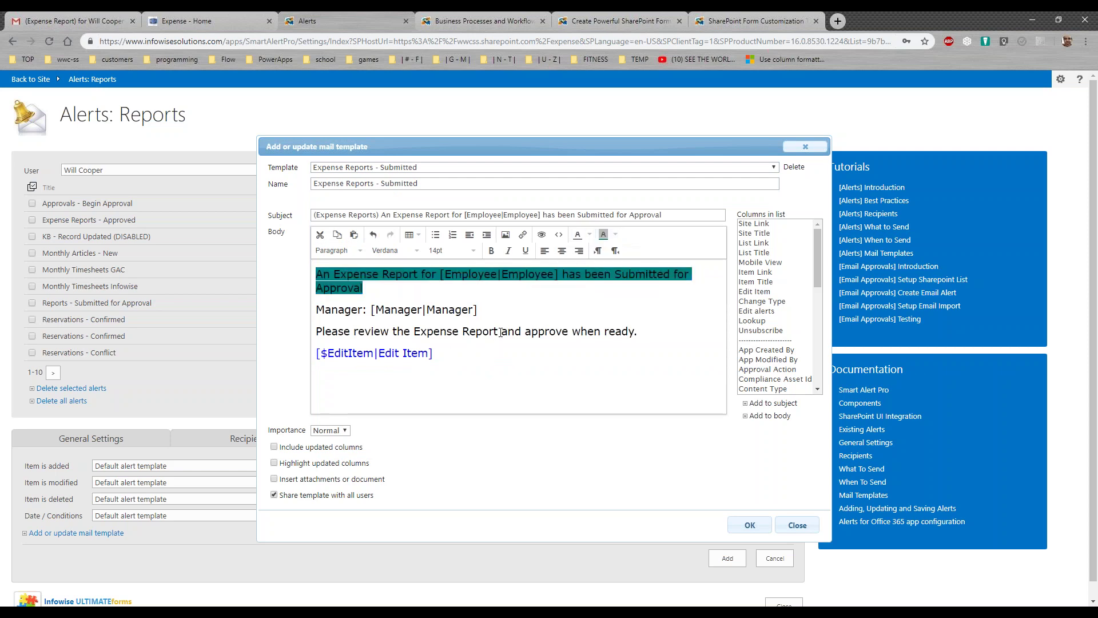
Pick Edit Item from the column list, mark the [Employee|Employee] subject placeholder, and close unsaved
scroll(788, 321, "down", 4)
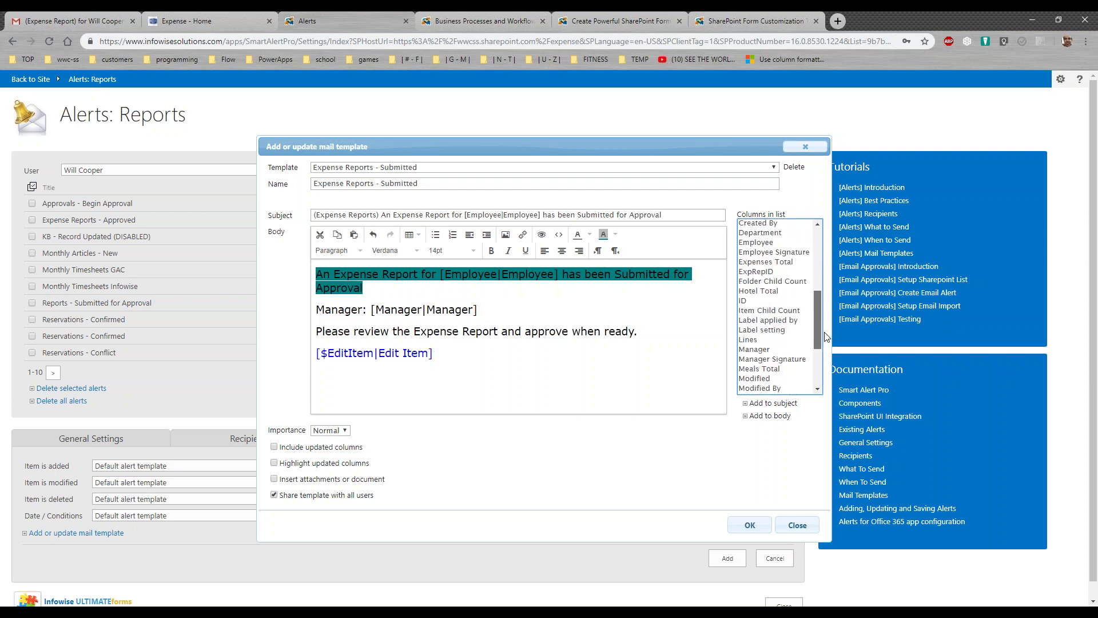
left_click_drag(815, 327, 814, 261)
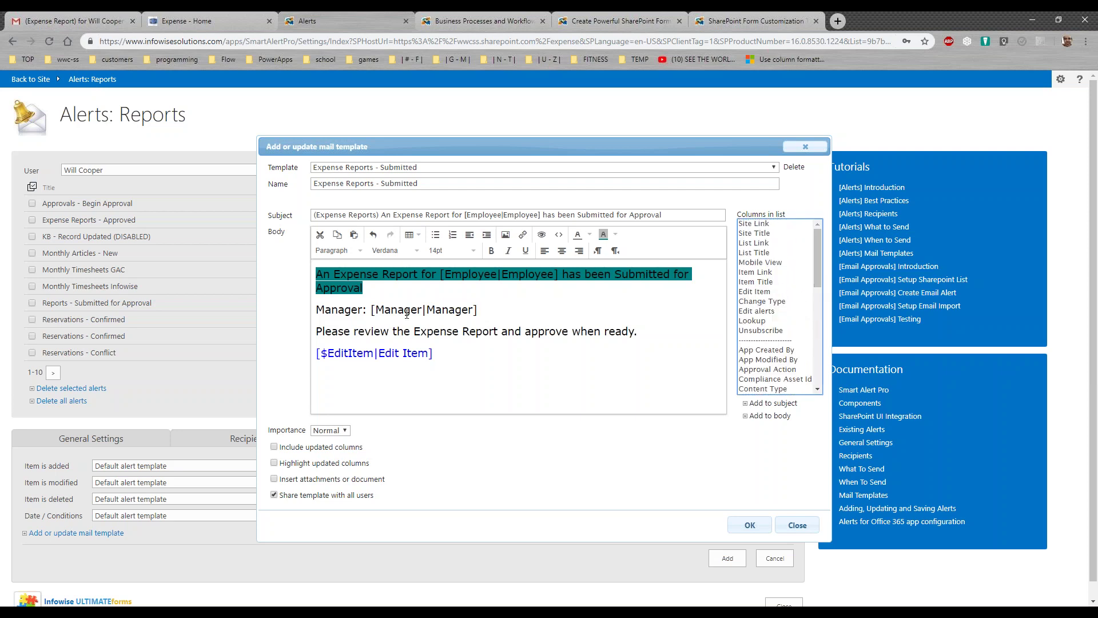
left_click(748, 292)
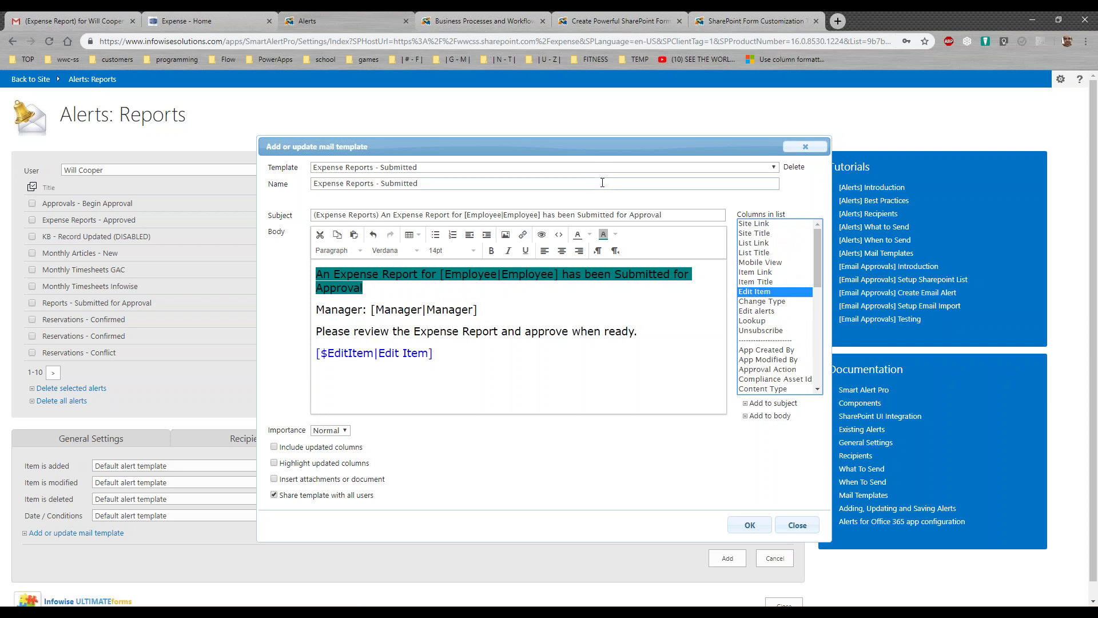
left_click_drag(543, 214, 463, 211)
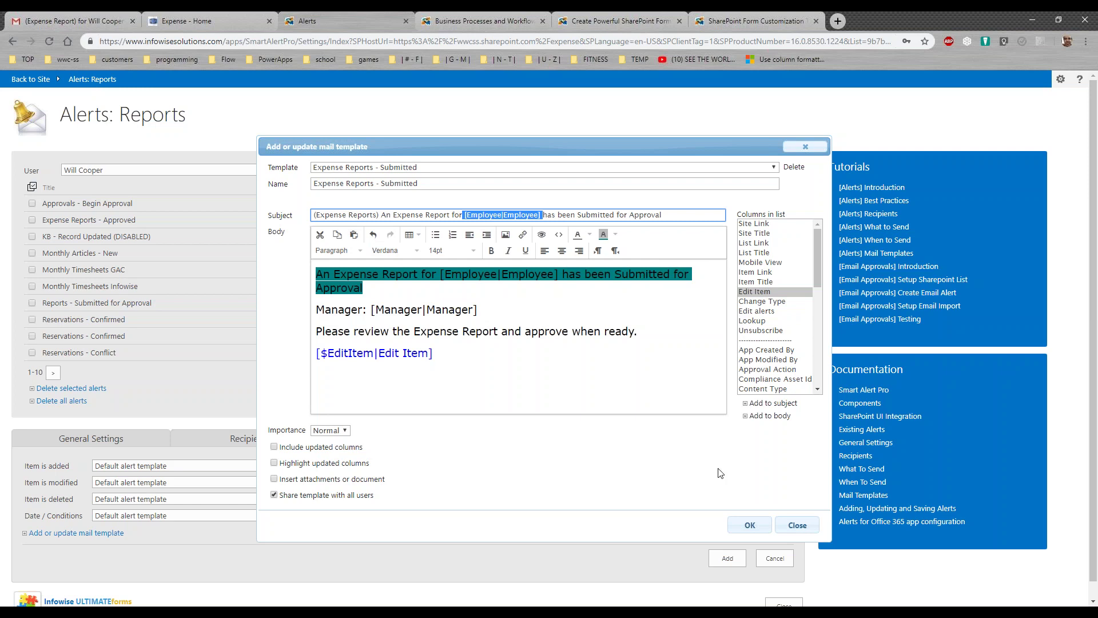
left_click(796, 525)
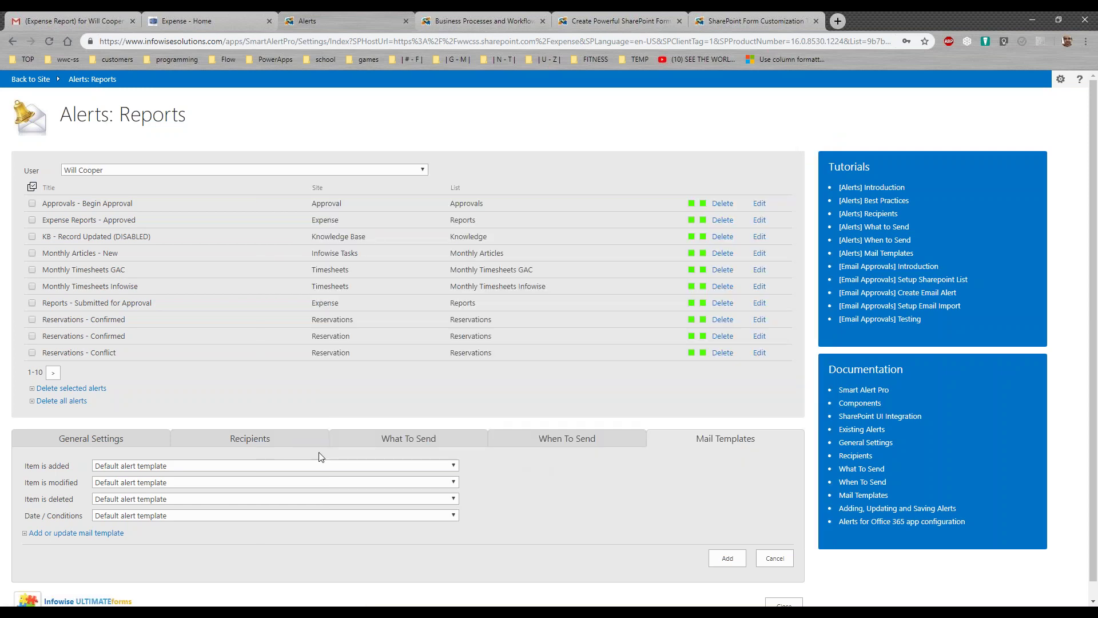
Look over the new alert's General Settings, Recipients and What To Send tabs
left_click(154, 437)
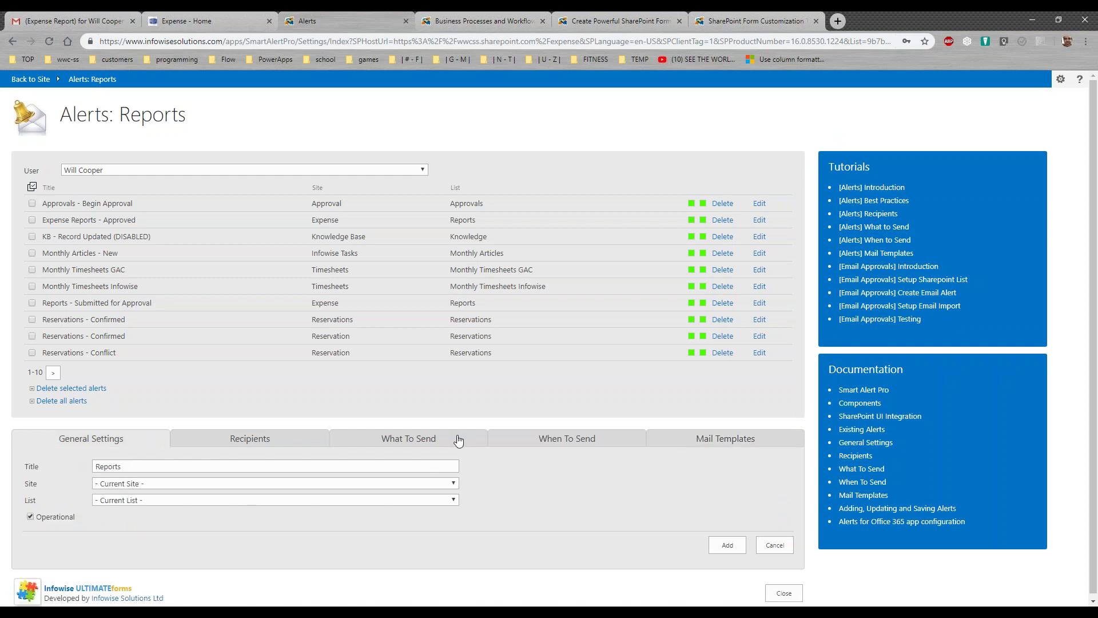
left_click(309, 445)
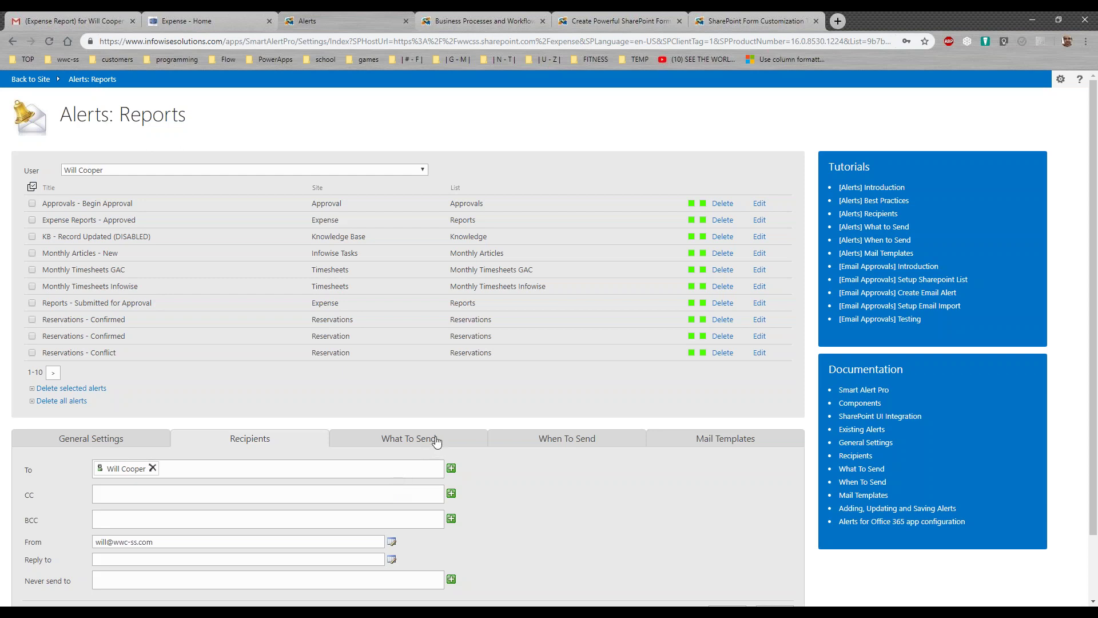
left_click(438, 443)
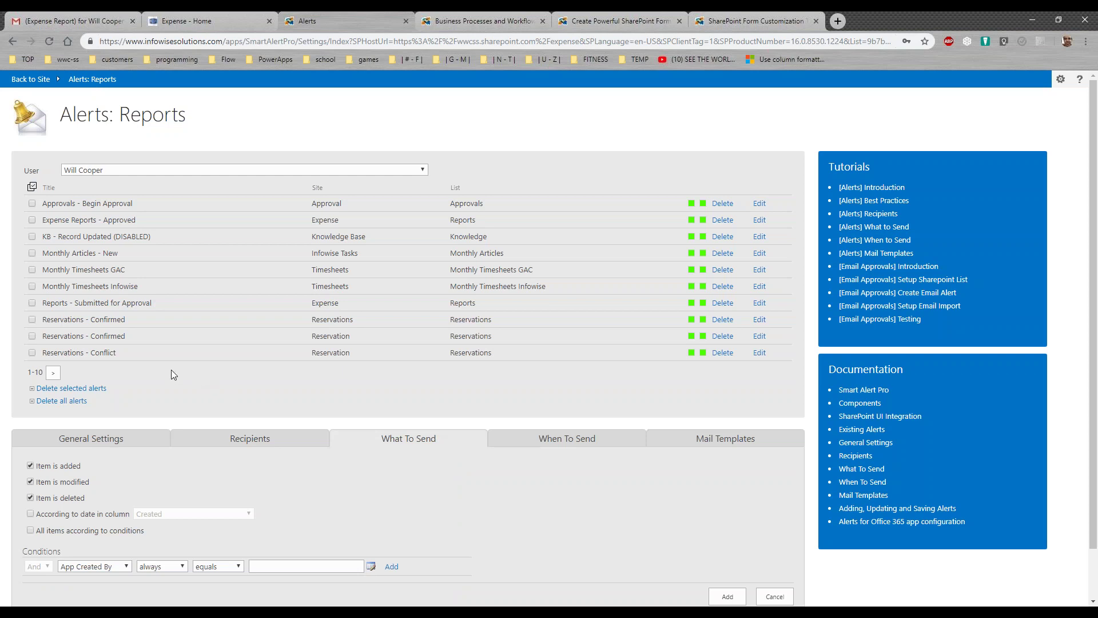
Page through the alerts list, checking the next, last, previous and first pages
left_click(54, 373)
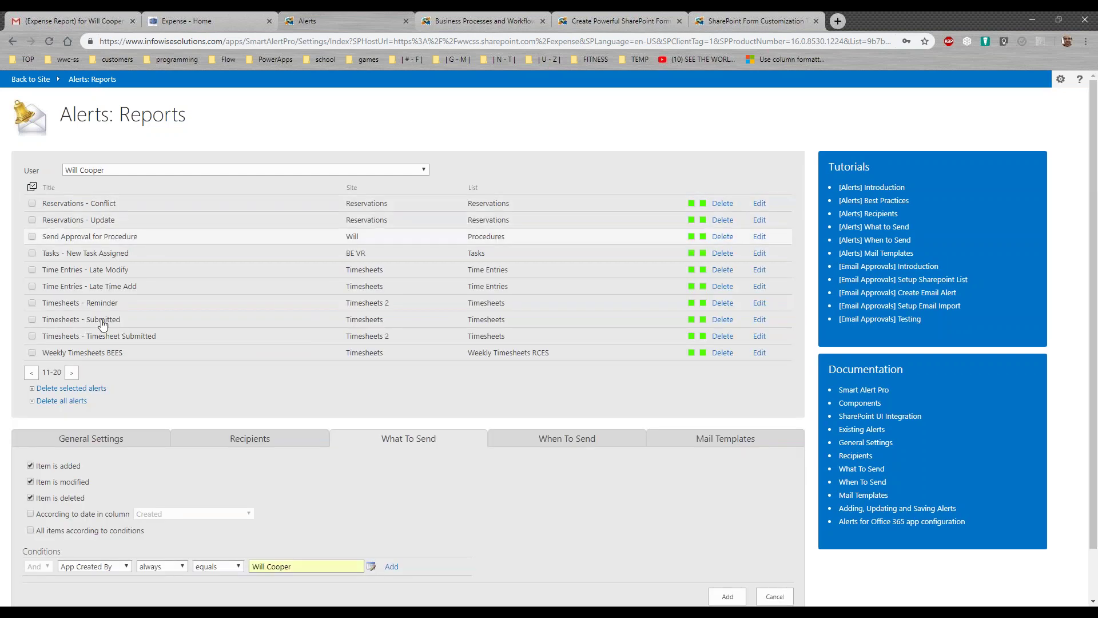
left_click(71, 372)
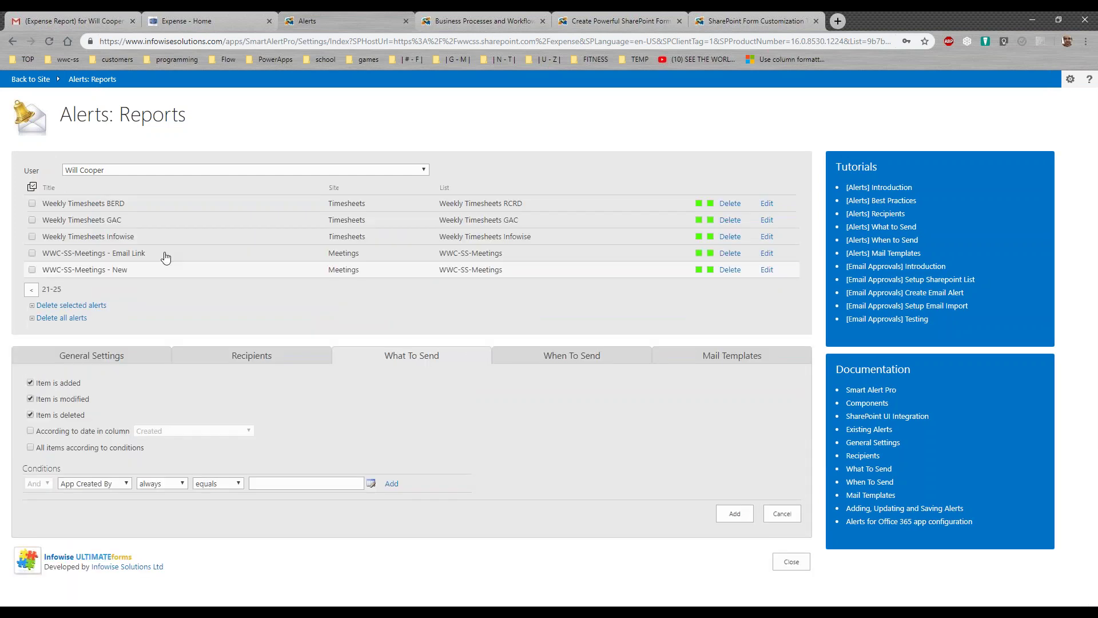
left_click(32, 290)
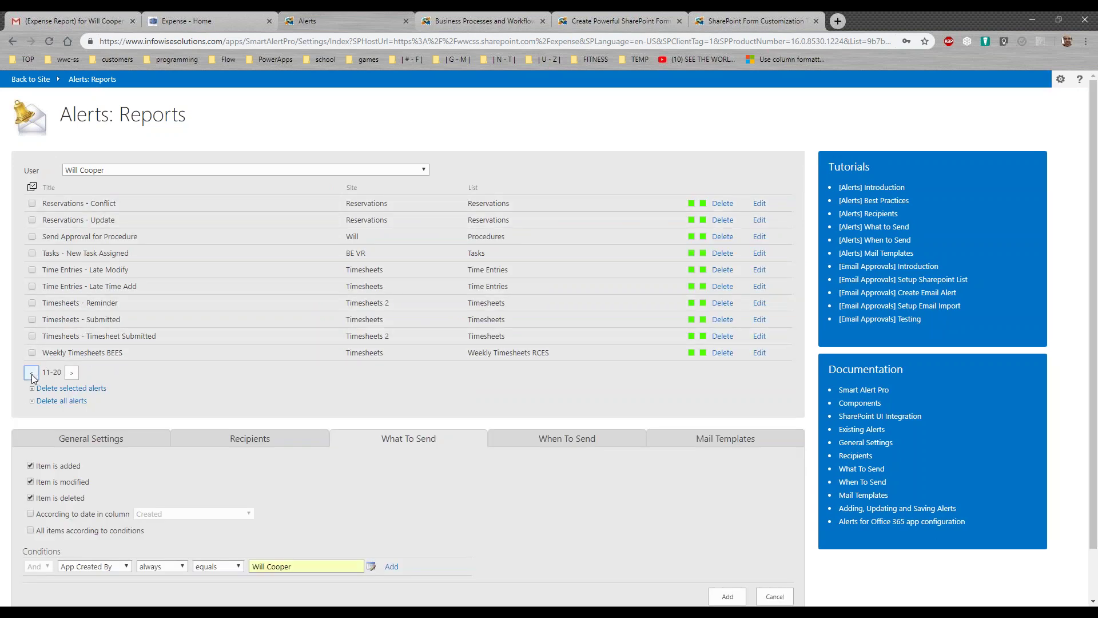
left_click(32, 373)
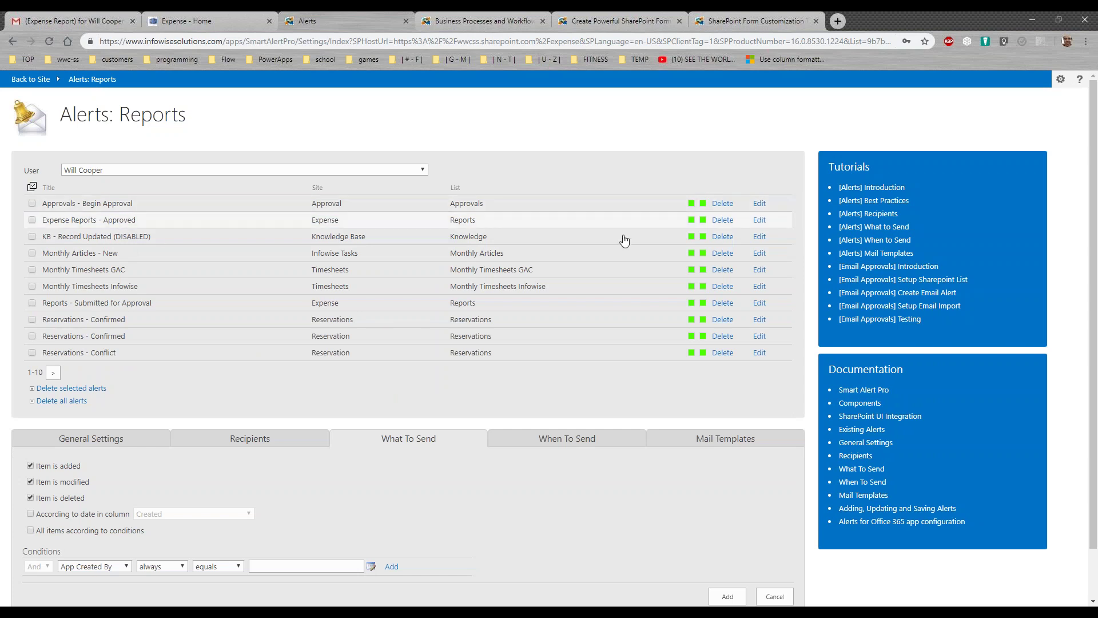
Check the Expense Reports - Approved alert's recipients, trigger events and mail templates, then close Alerts
left_click(760, 221)
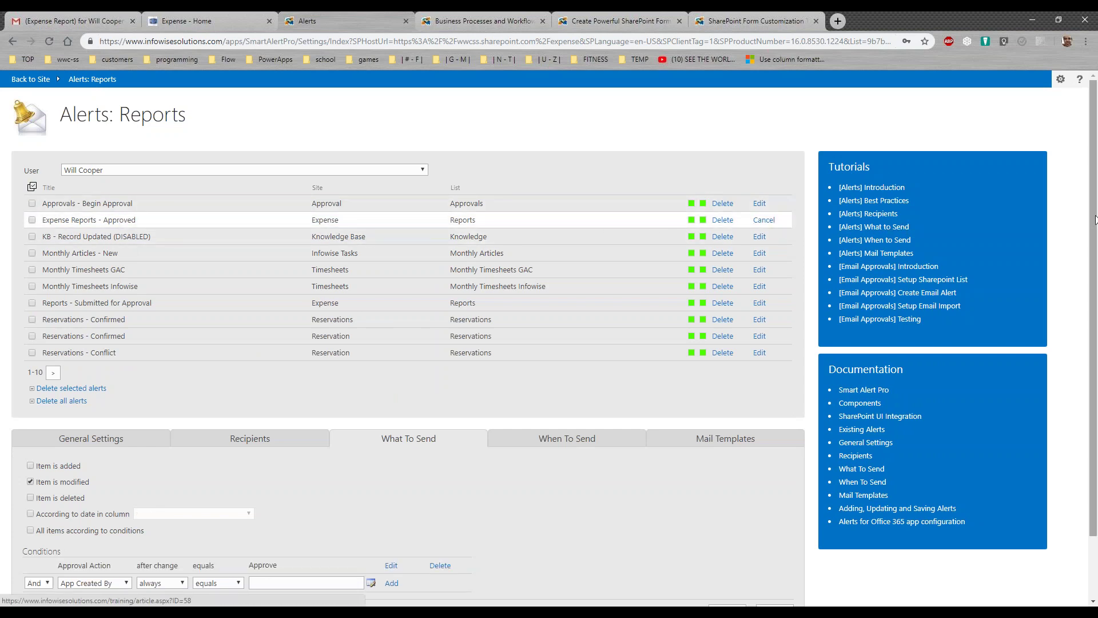
scroll(686, 291, "down", 2)
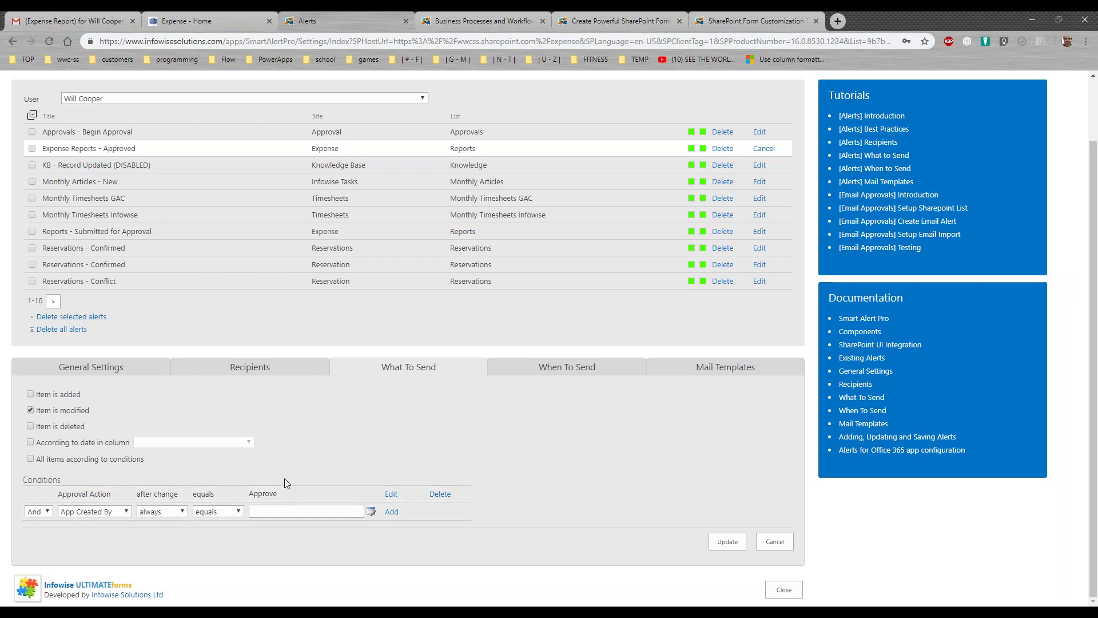
left_click(274, 370)
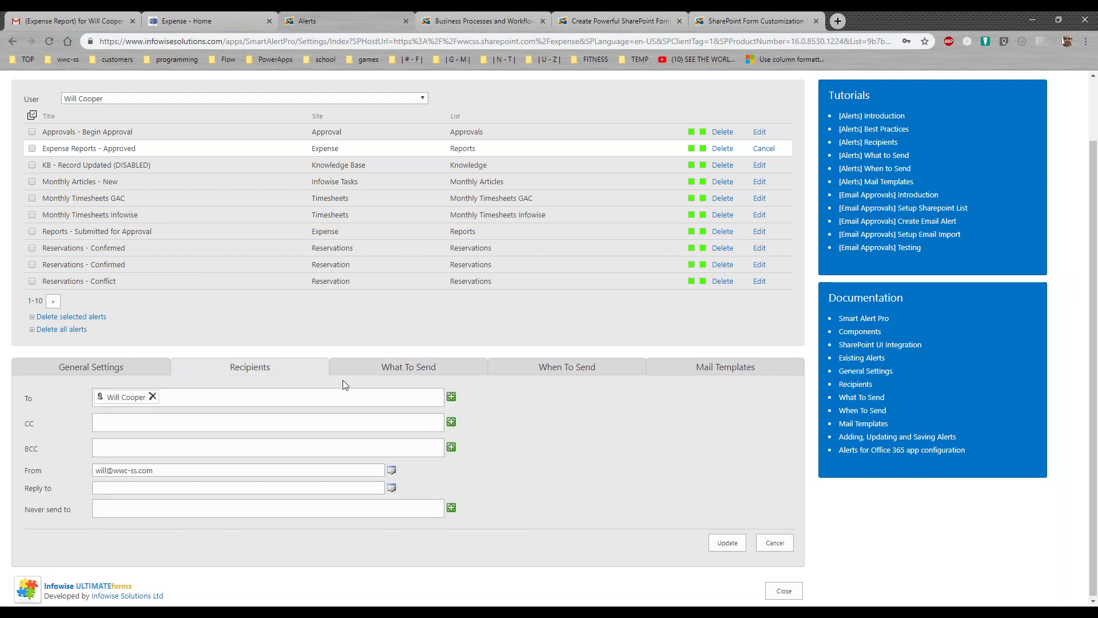
left_click(389, 382)
left_click(686, 372)
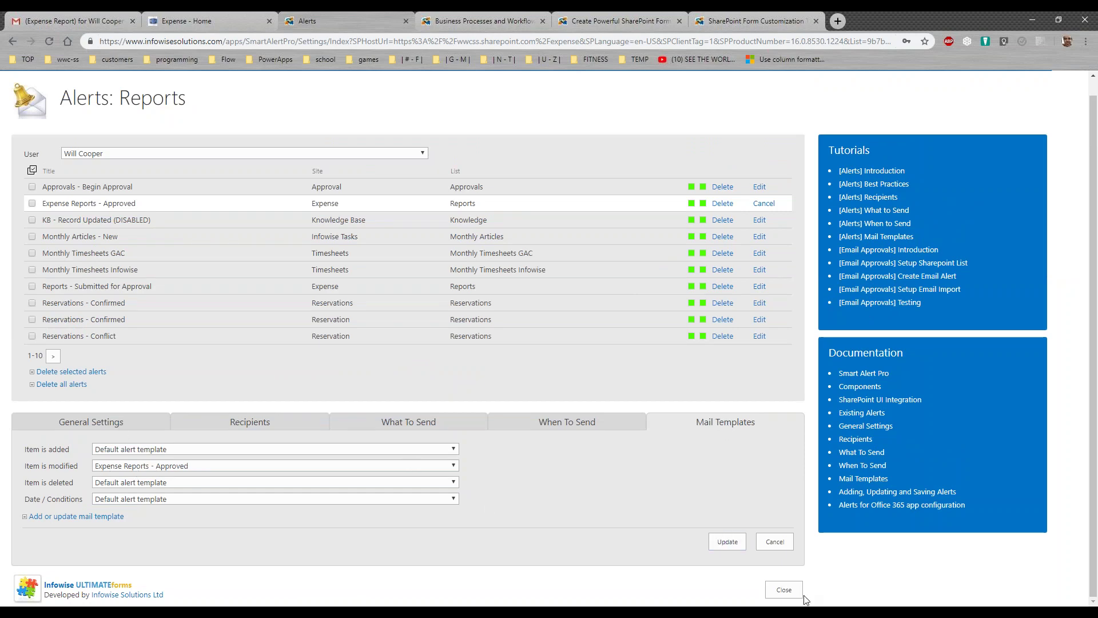
left_click(784, 589)
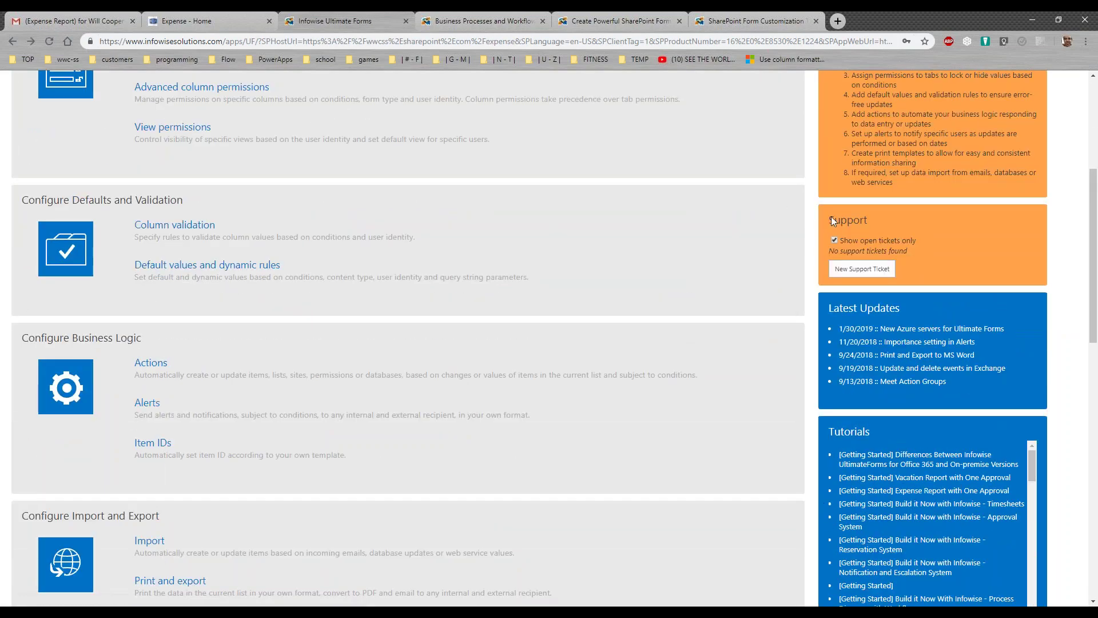
View the Expense - Home reports list, then the Infowise ULTIMATEforms product page
left_click(215, 12)
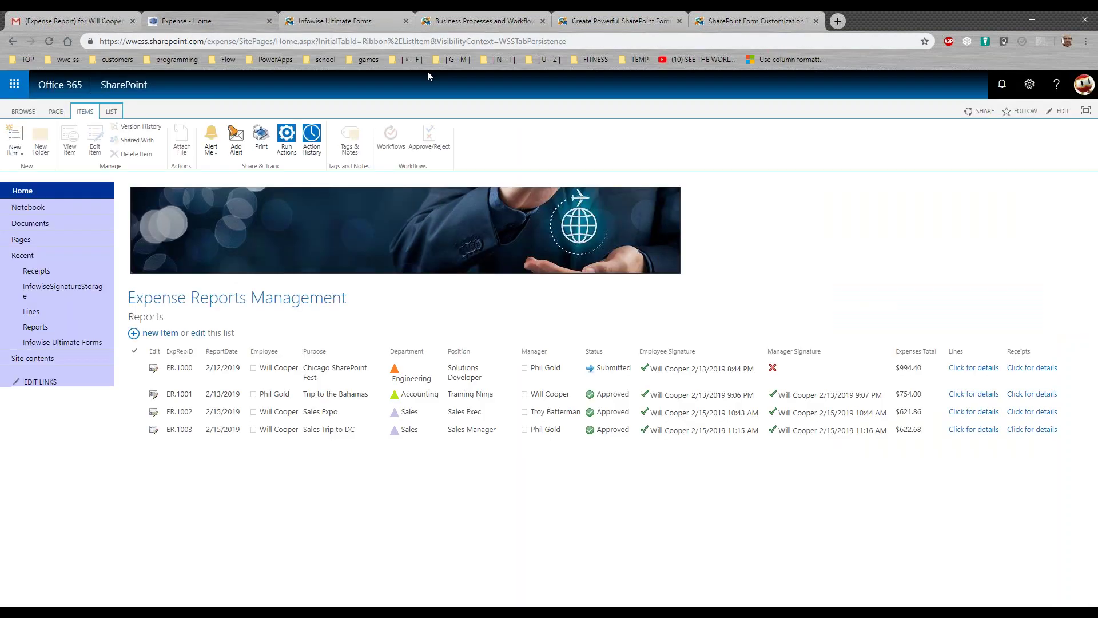
left_click(651, 21)
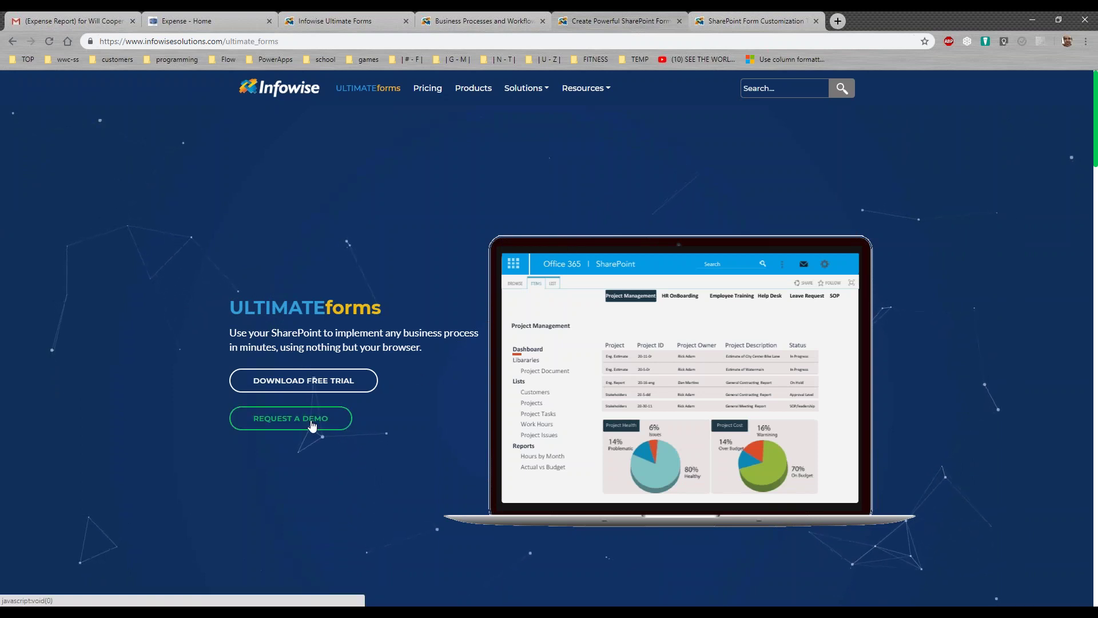
left_click(290, 418)
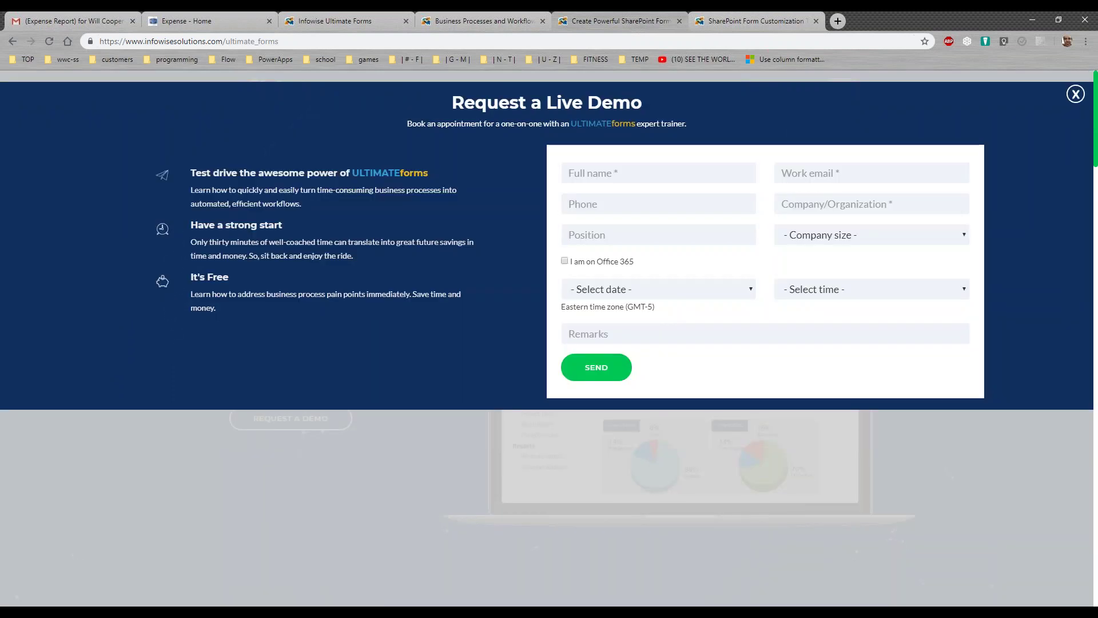
left_click(13, 42)
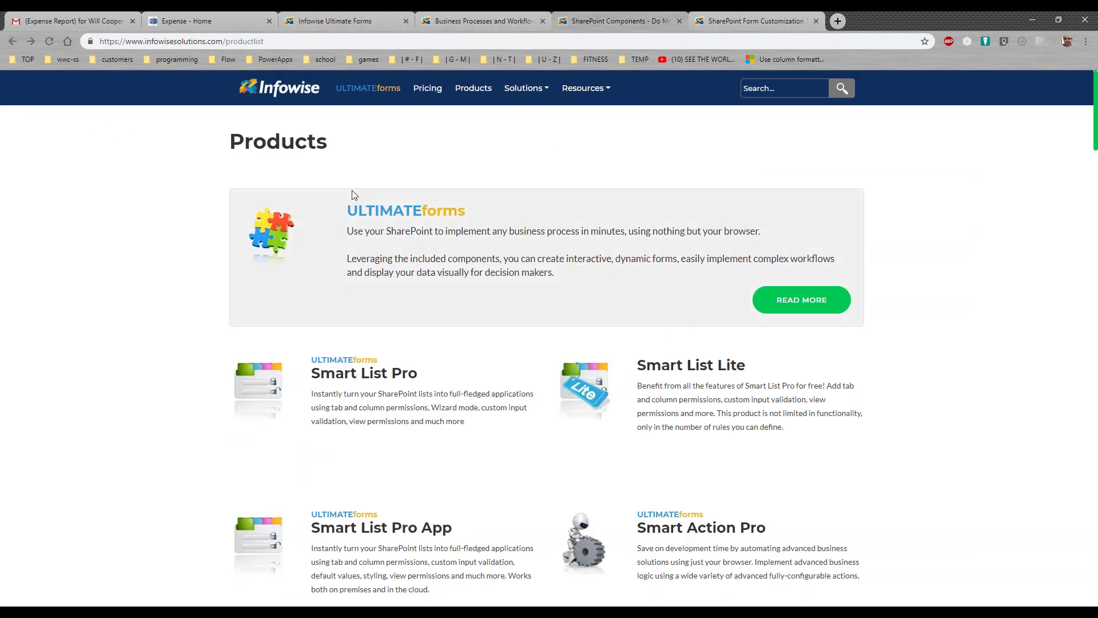
left_click(803, 300)
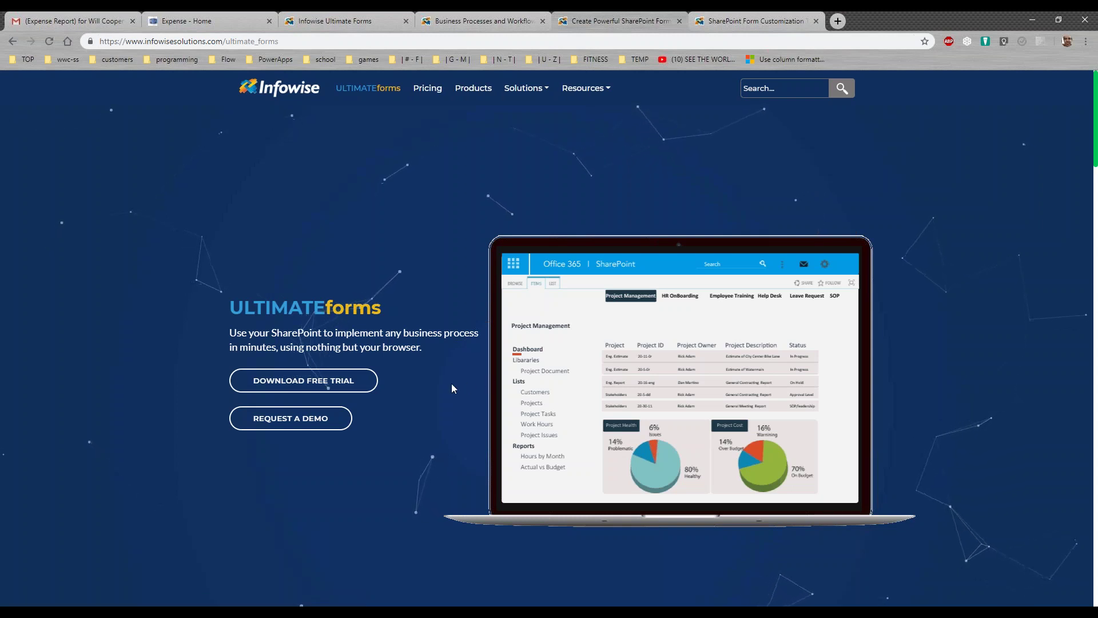
left_click(363, 382)
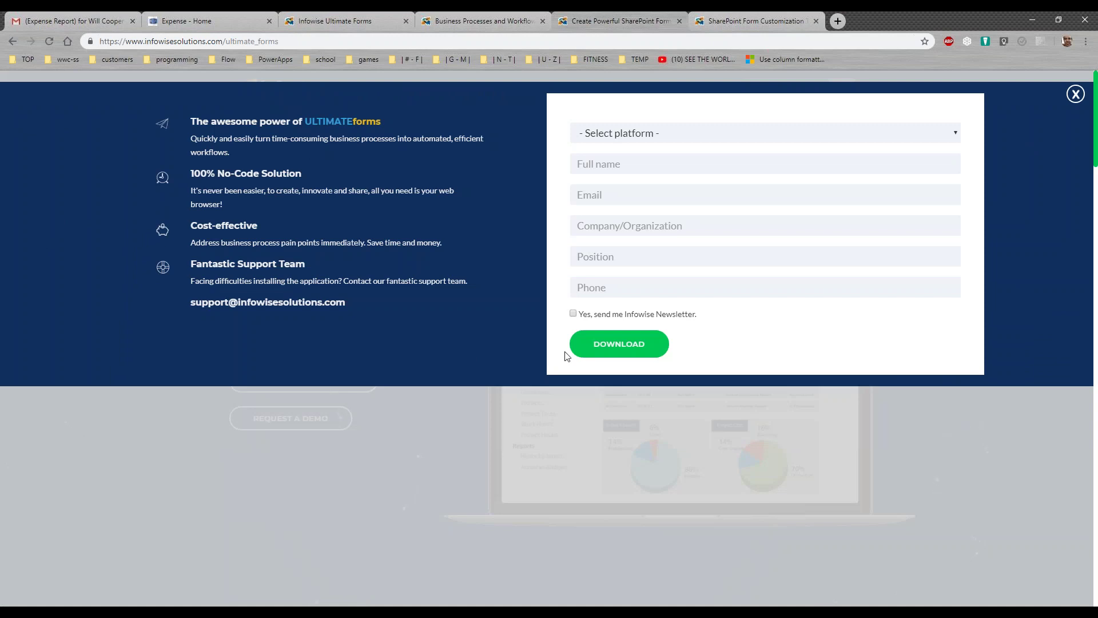
left_click(12, 44)
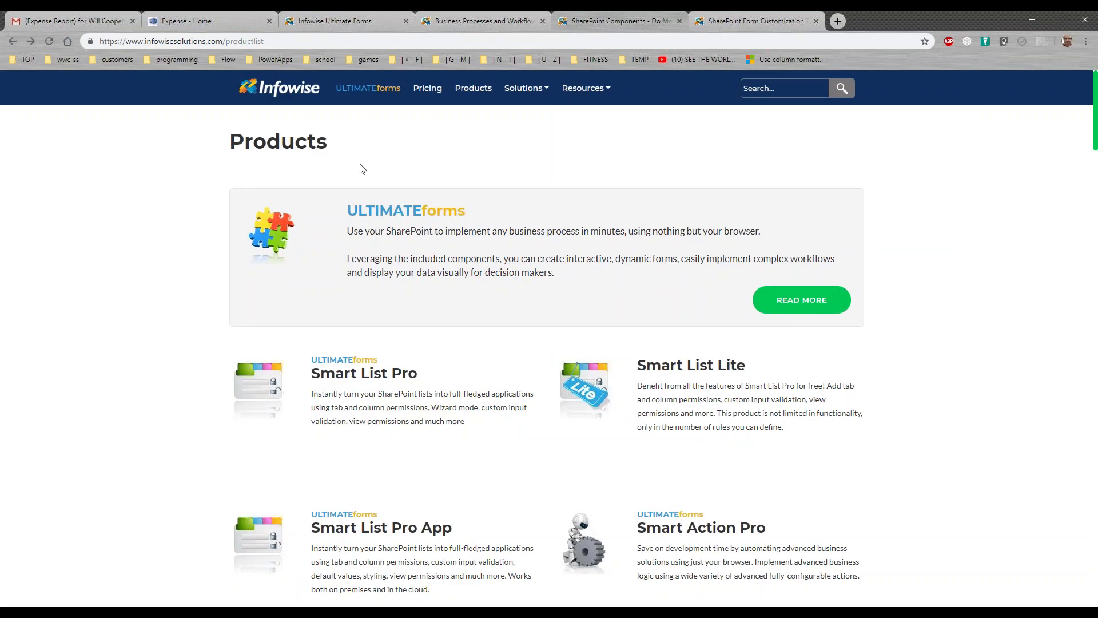
left_click(806, 309)
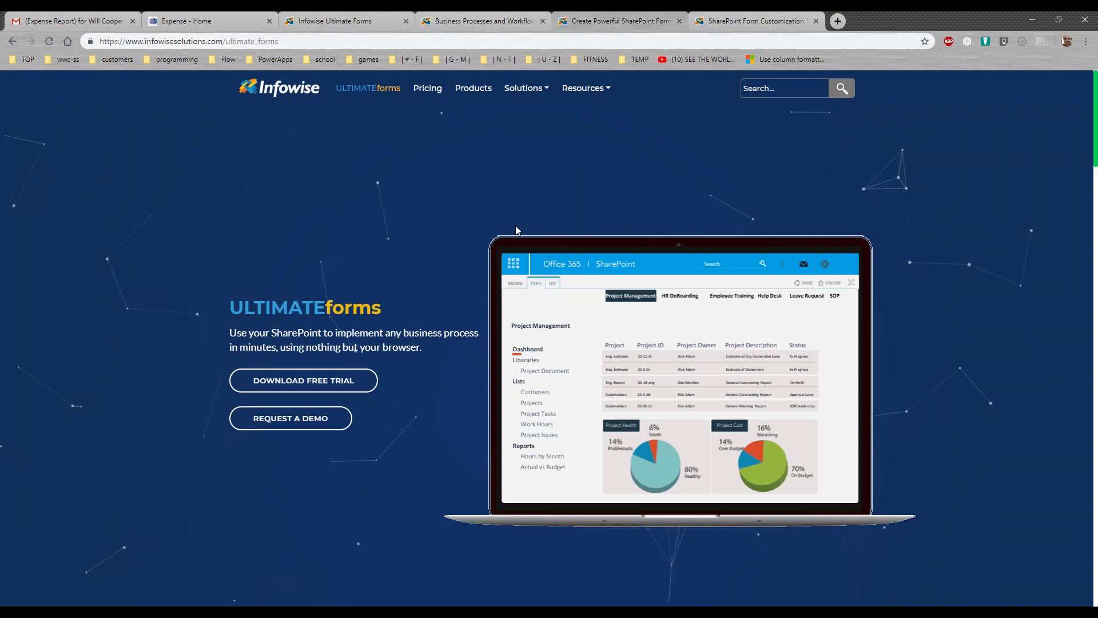
Browse the Infowise tutorials list, then go to Resources > Training for instructor-led courses
left_click(761, 22)
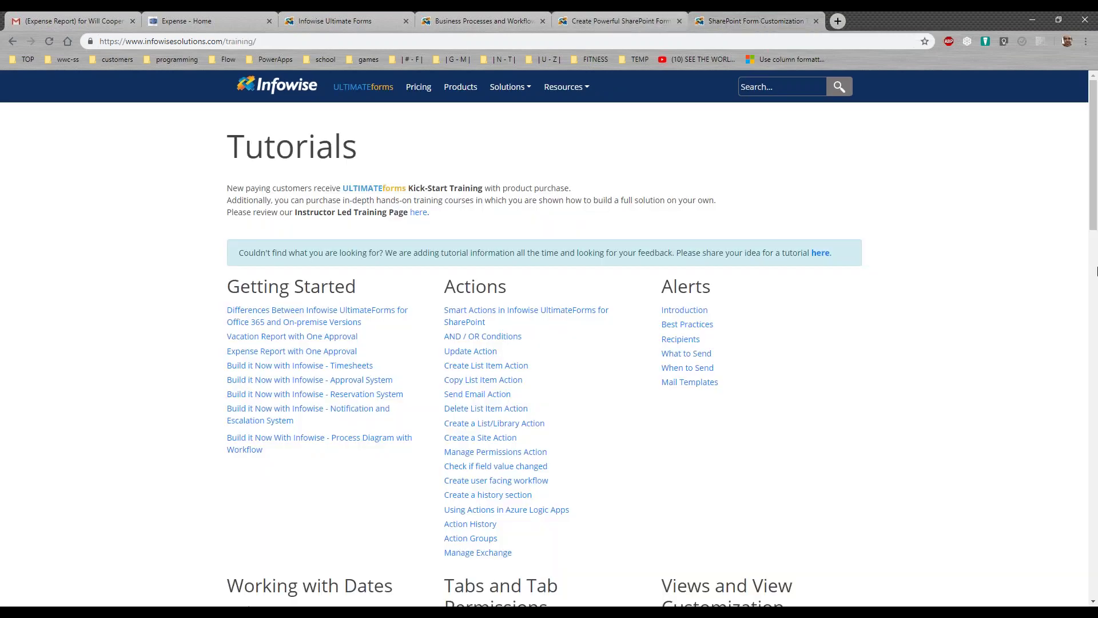
left_click_drag(1093, 172, 1069, 157)
left_click(588, 87)
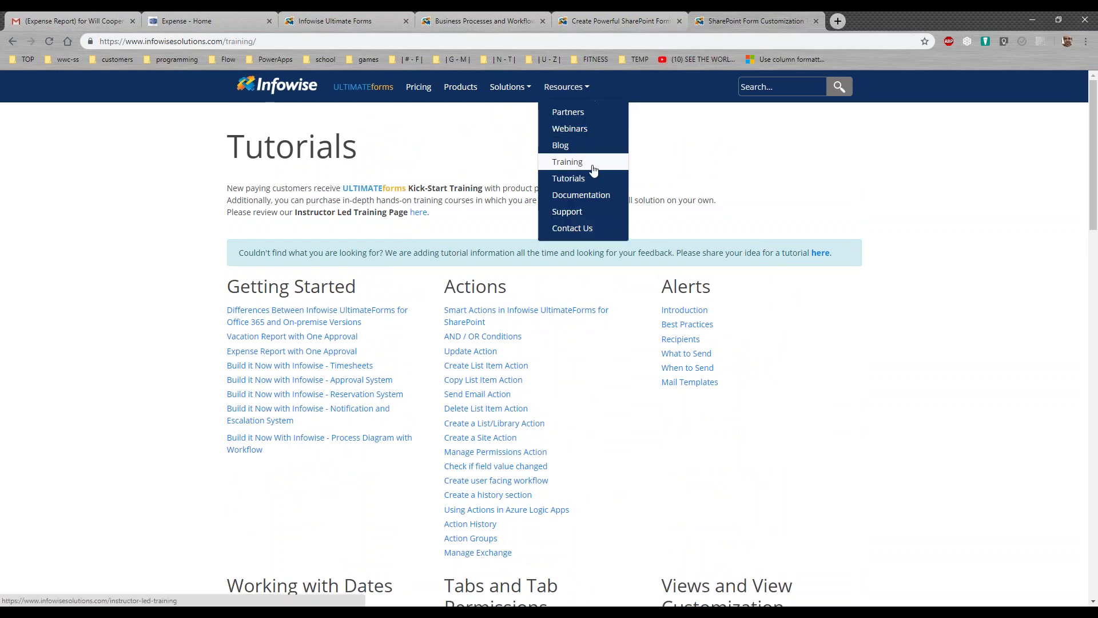
left_click(590, 163)
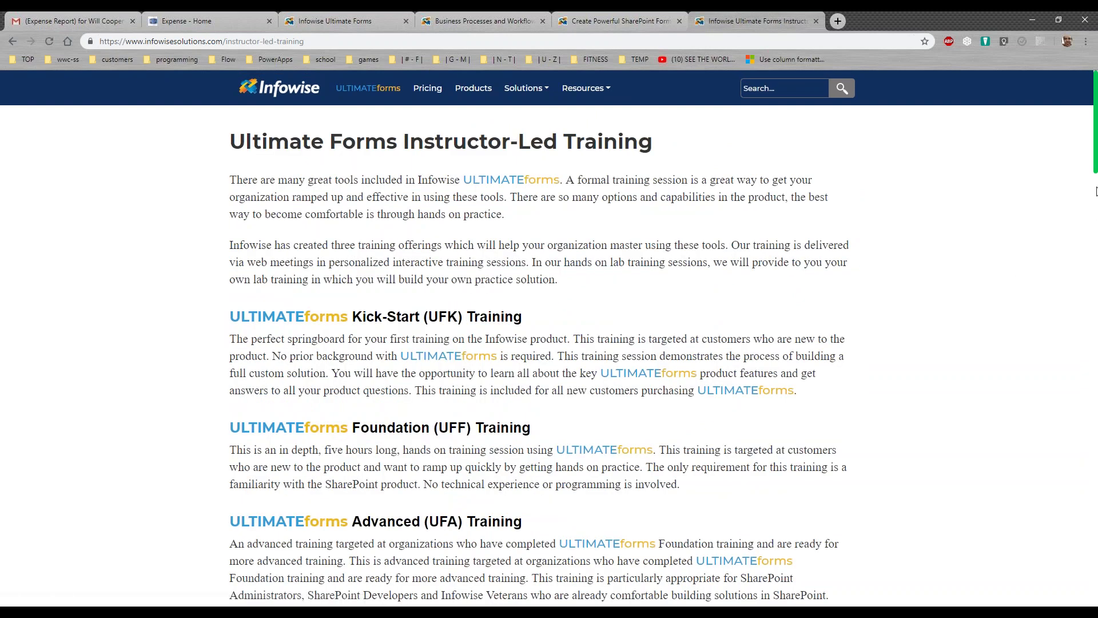
left_click_drag(1095, 162, 1095, 182)
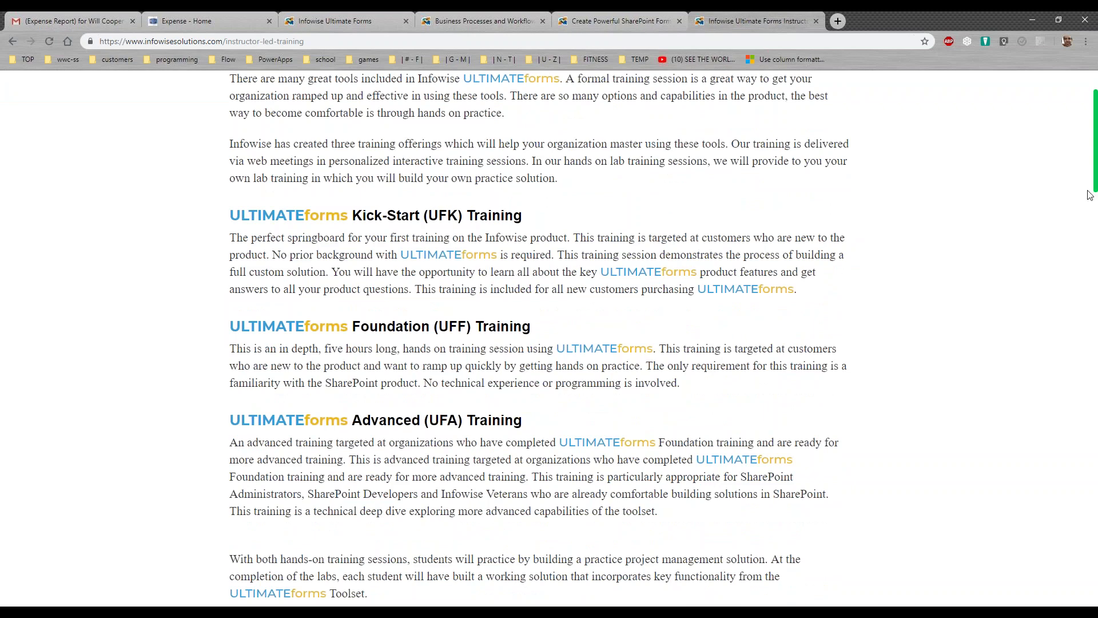
scroll(911, 192, "up", 2)
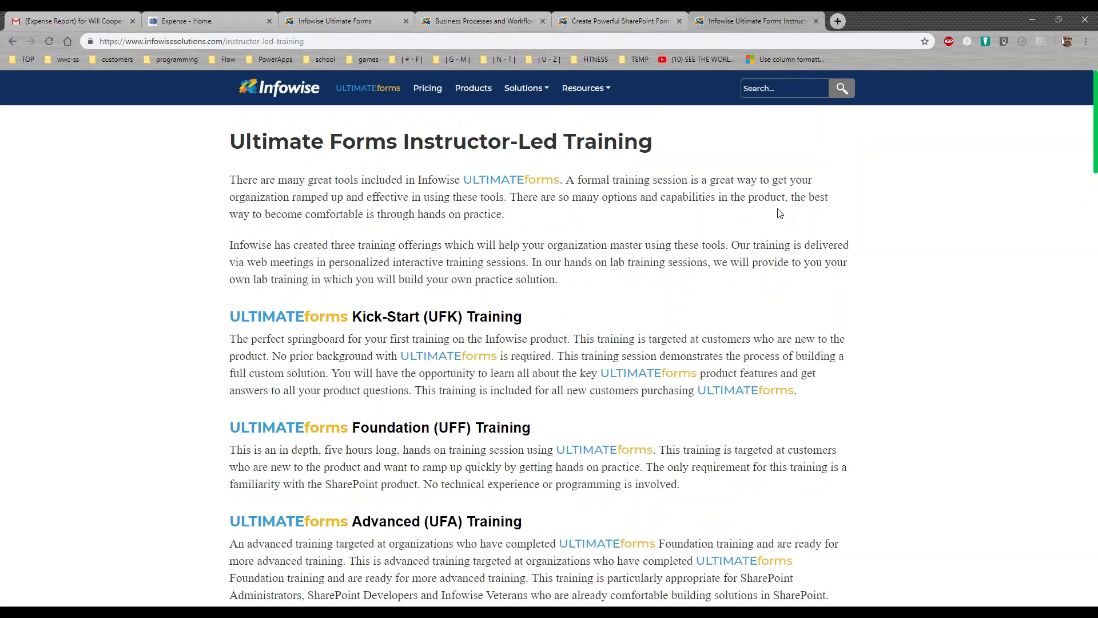